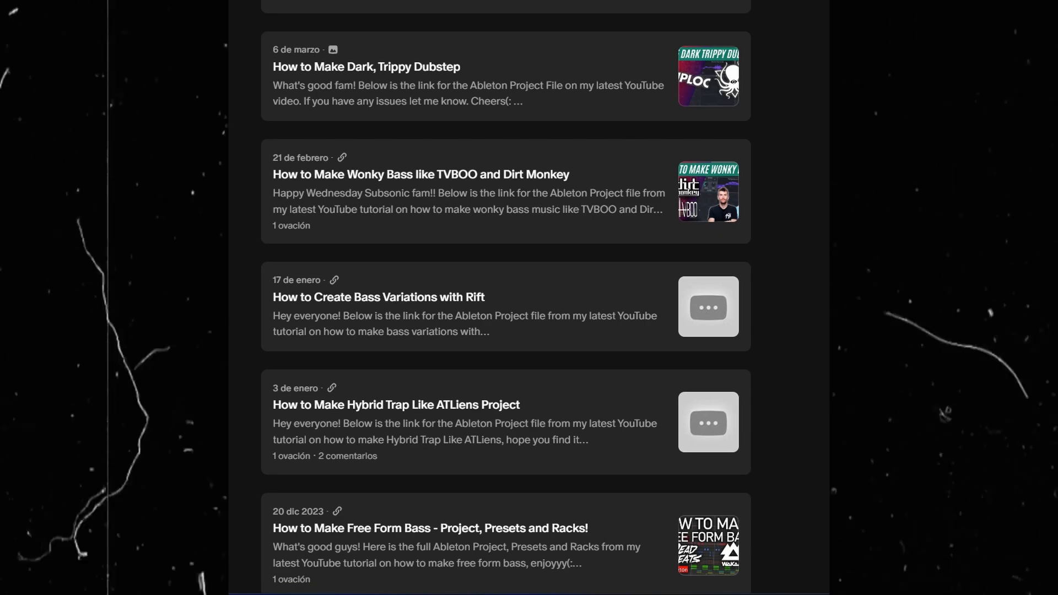
scroll(505, 297, "down", 3)
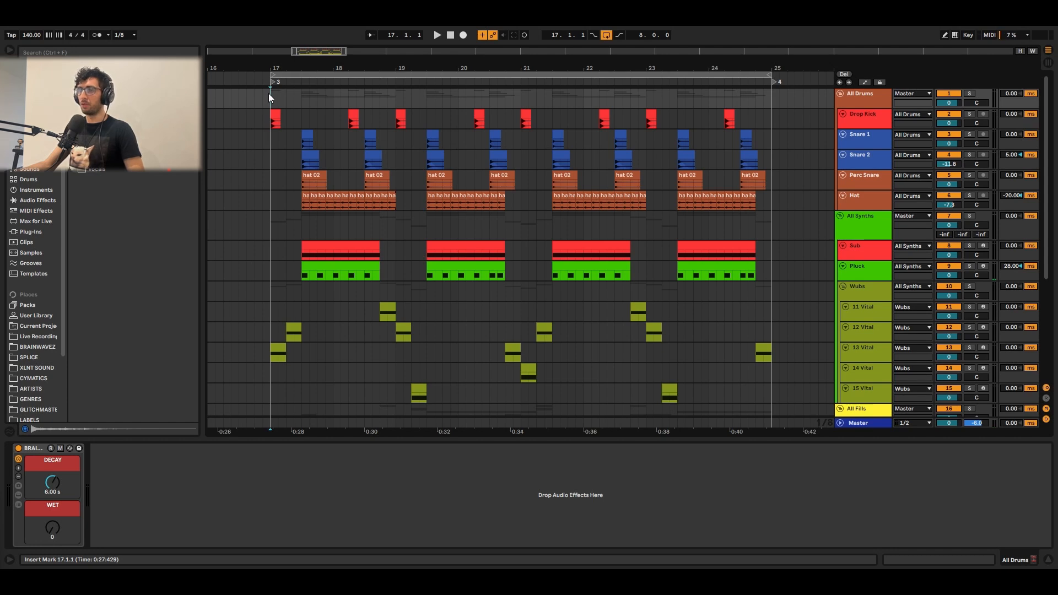
left_click(858, 101)
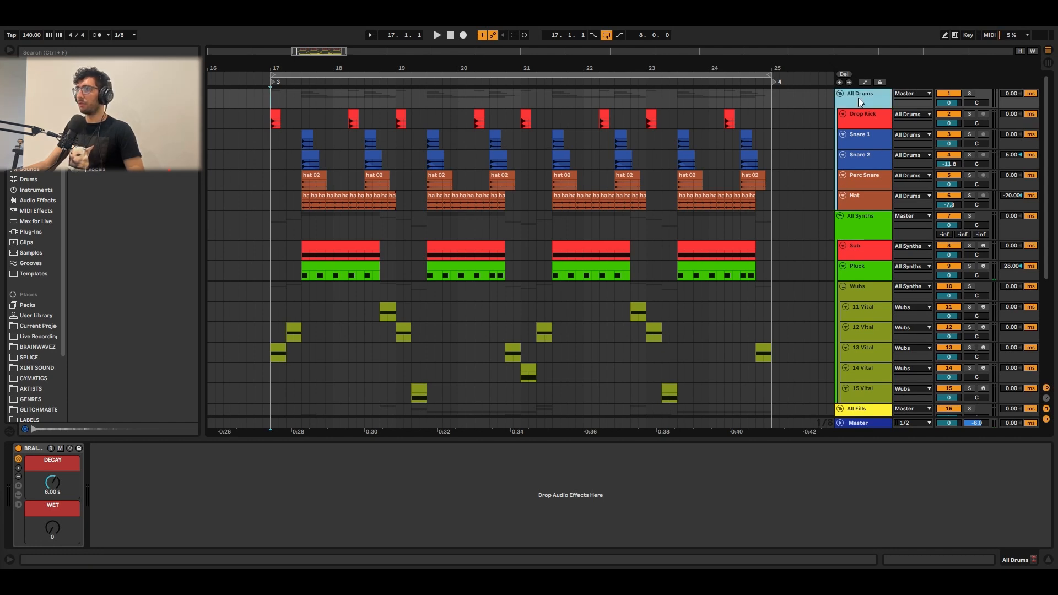
left_click(844, 112)
left_click(843, 112)
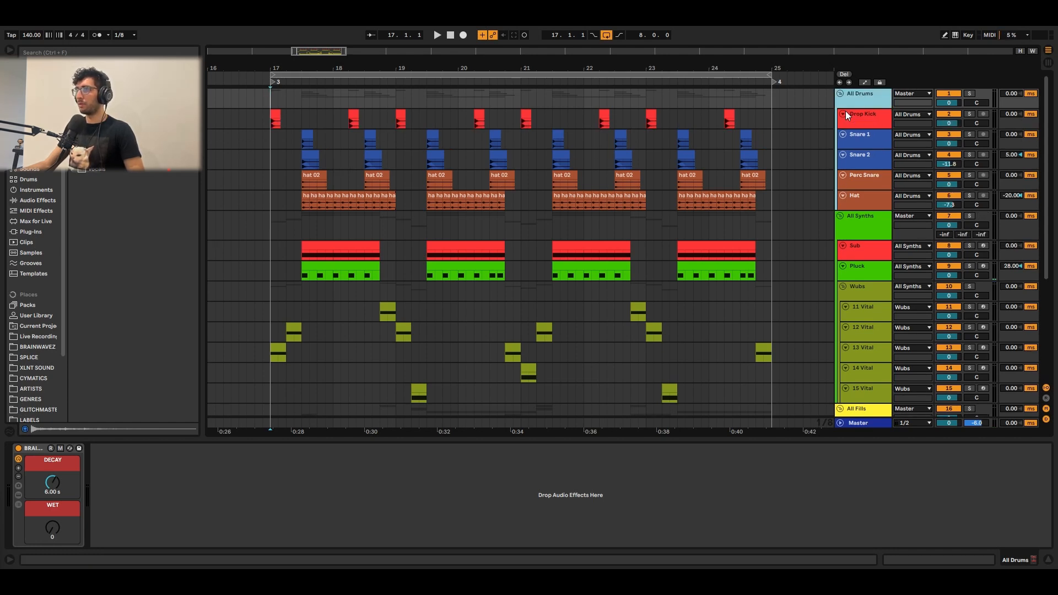
Step: Solo the Snare 1 and Snare 2 tracks and play them from the first snare hit
left_click(863, 143)
left_click(863, 155)
left_click(863, 144, "shift")
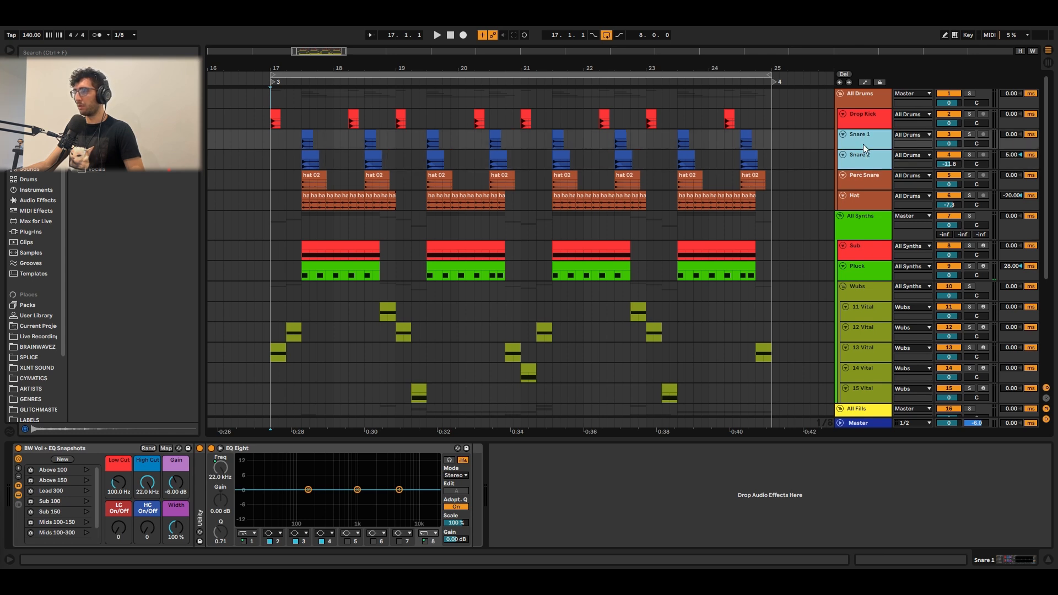
key("s")
left_click(294, 139)
left_click(303, 135)
key("space")
key("space")
key("space")
key("space")
Step: Solo the Perc Snare track and play it on its own
left_click(881, 184)
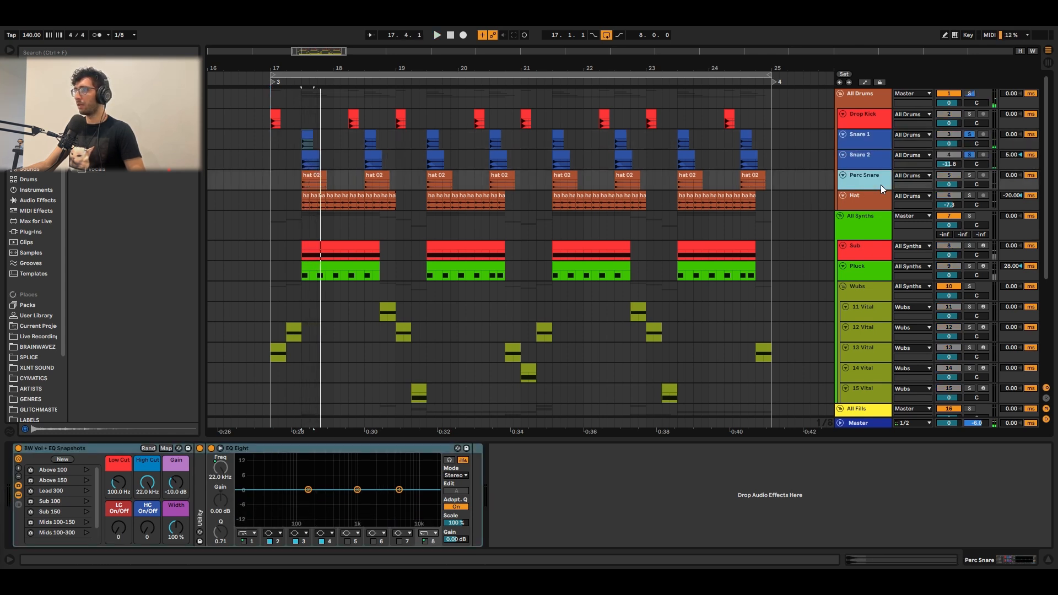
left_click_drag(871, 188, 869, 193)
key("ctrl+z")
left_click(870, 178)
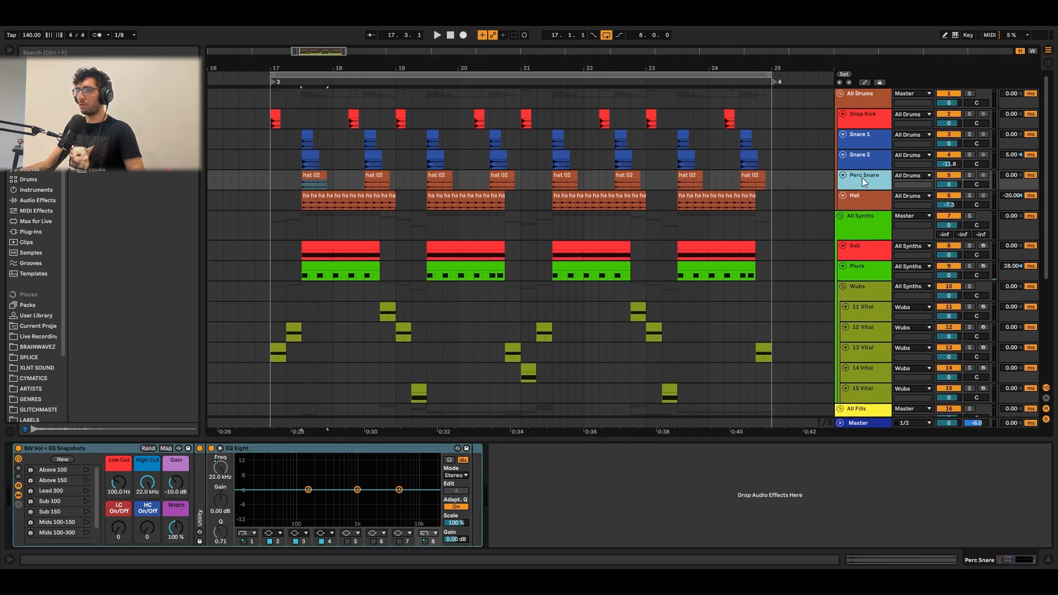
left_click(871, 167)
left_click(871, 175)
key("s")
key("space")
Step: Solo Snare 1, Snare 2 and Perc Snare together and listen to the layered snare
left_click(867, 137, "shift")
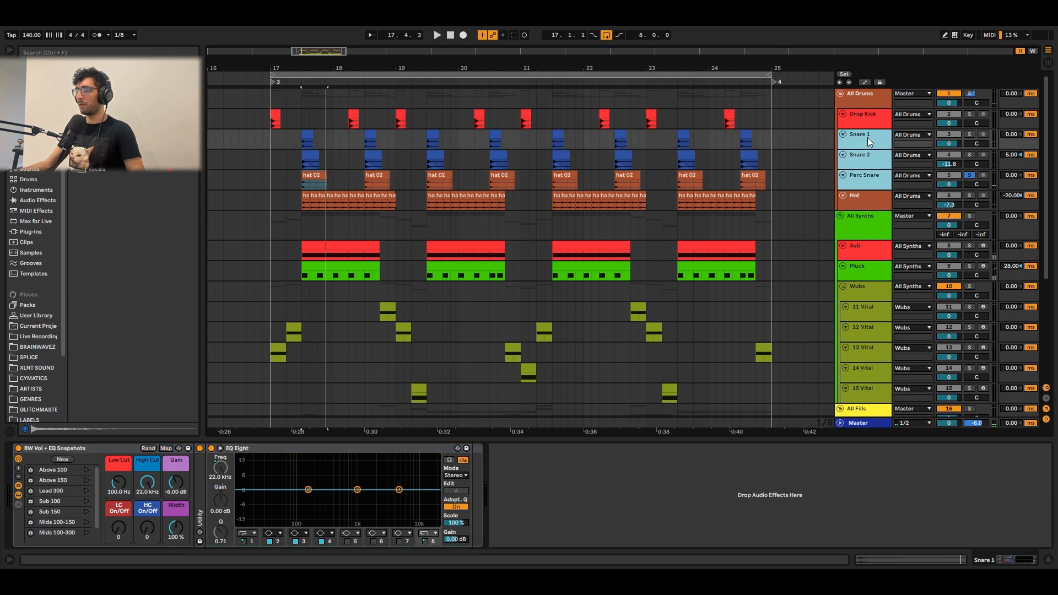
key("s")
key("space")
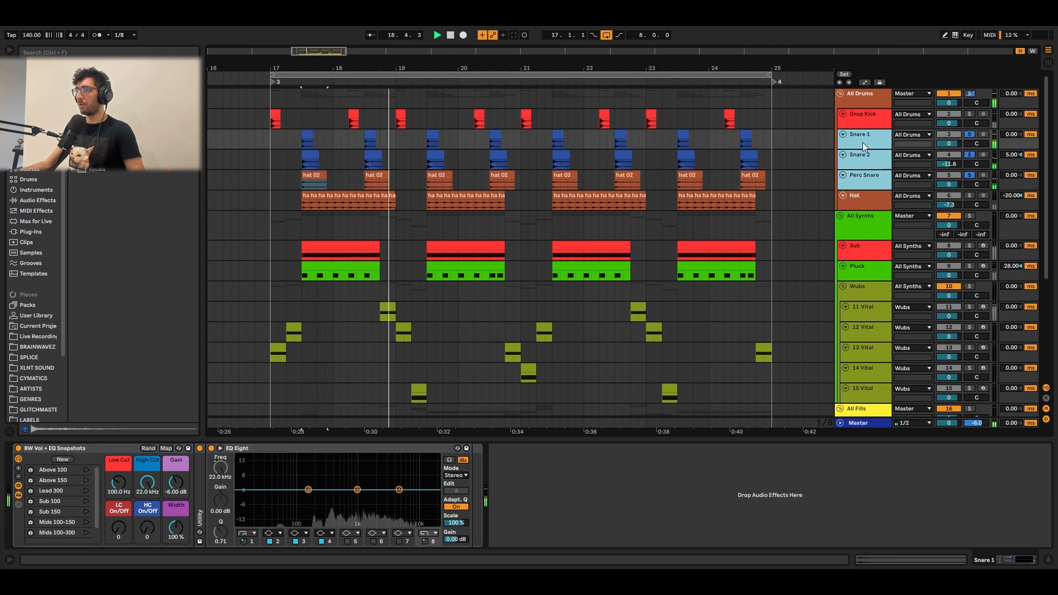
key("space")
Step: Solo the Hat track and listen to its pattern alone
left_click(867, 194)
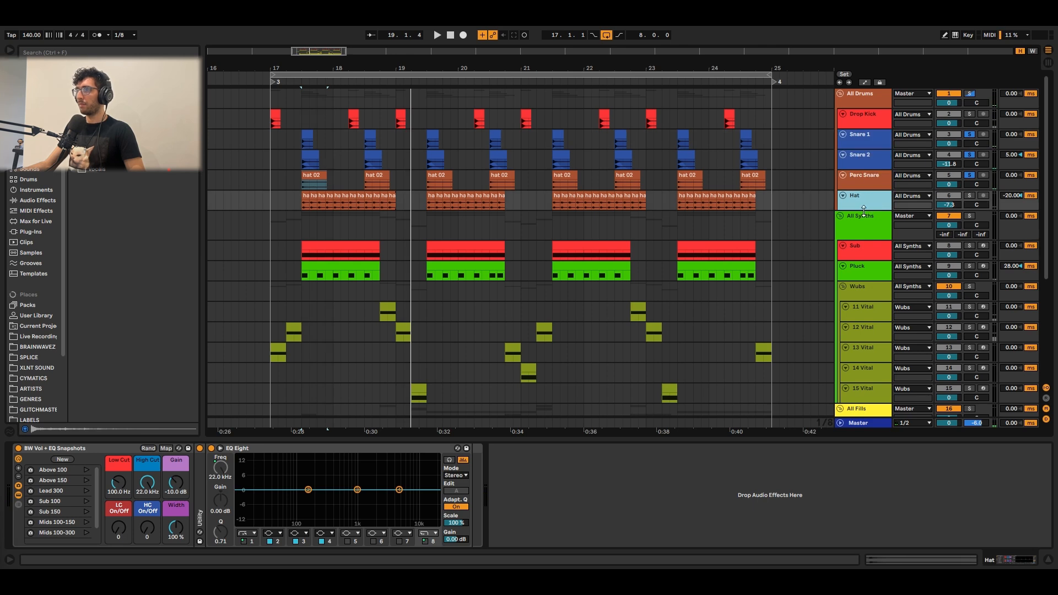
key("s")
key("space")
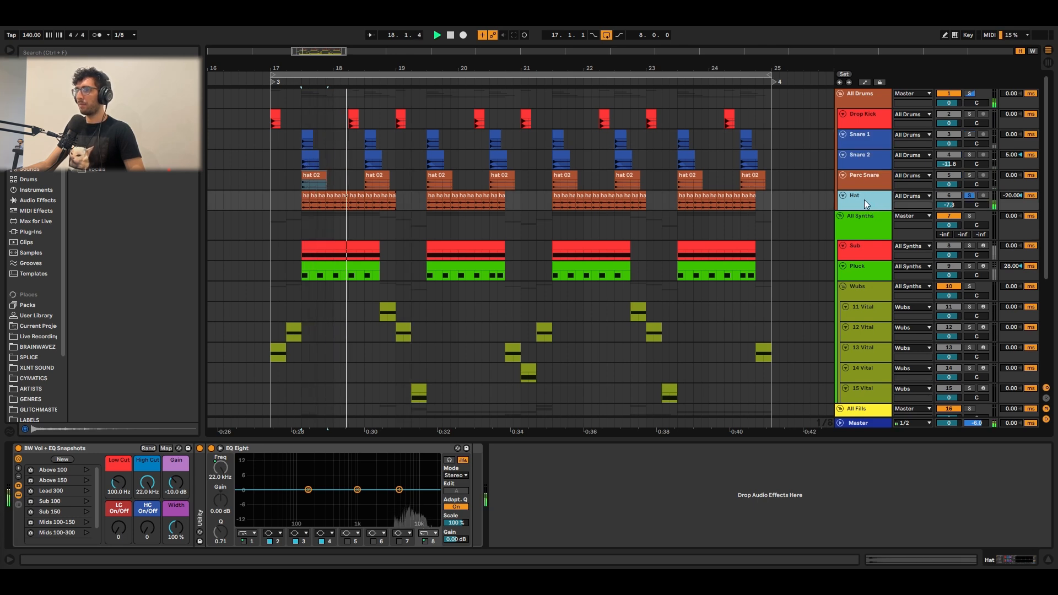
key("space")
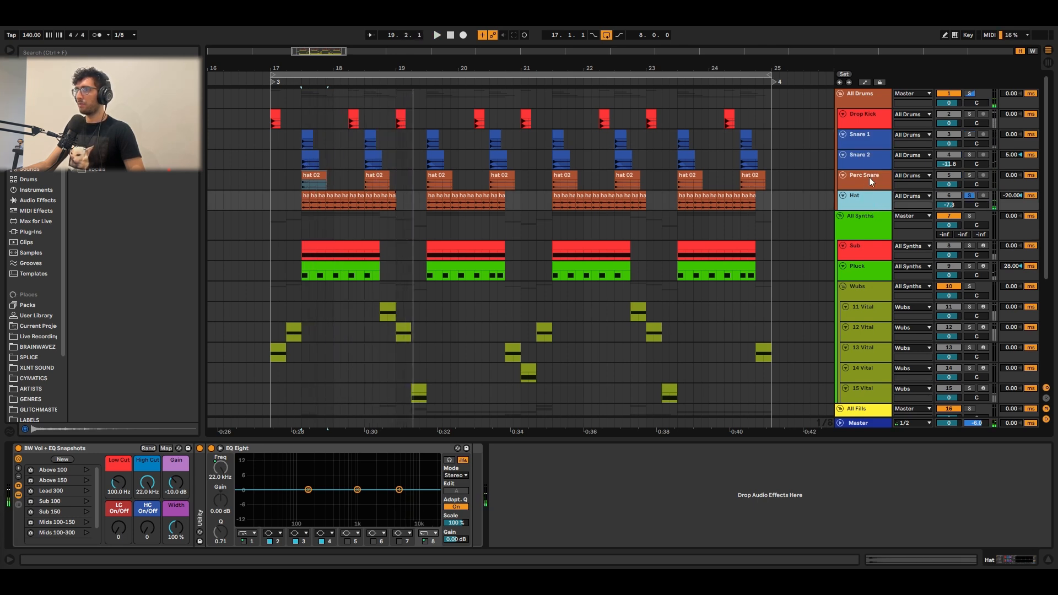
Step: Solo the All Drums group and play the full drum pattern from the start of bar 17
left_click(867, 88)
key("s")
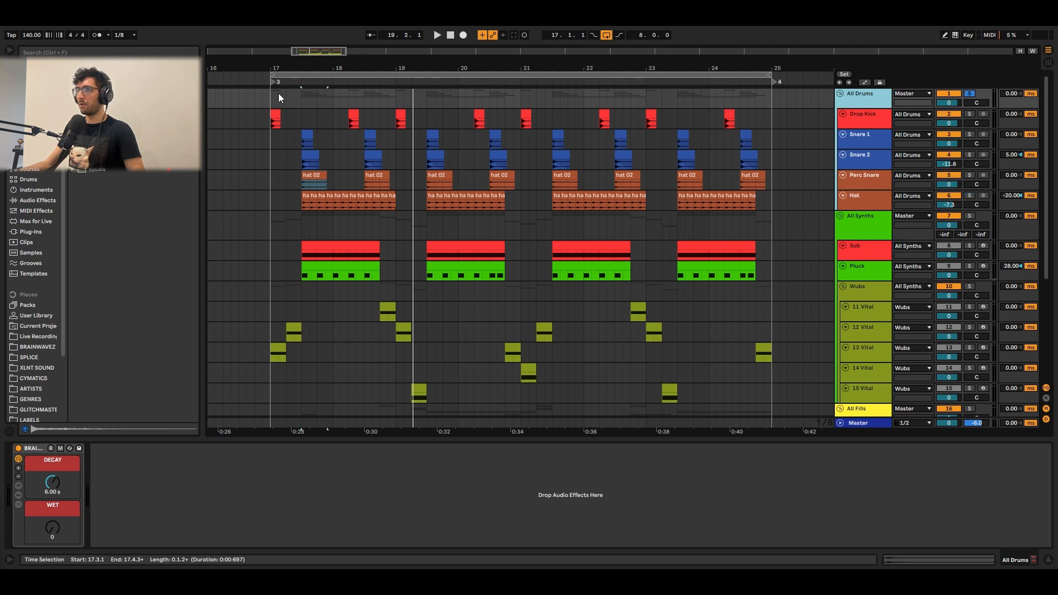
left_click(259, 92)
key("space")
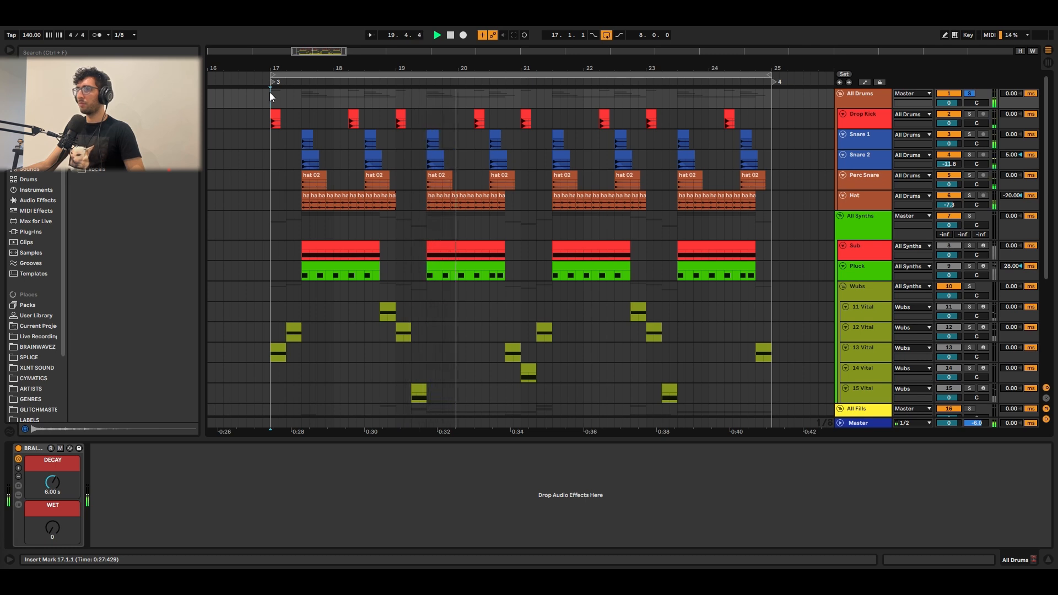
key("space")
Step: Solo the Sub track and play its first clip
scroll(407, 170, "down", 5)
scroll(418, 183, "up", 2)
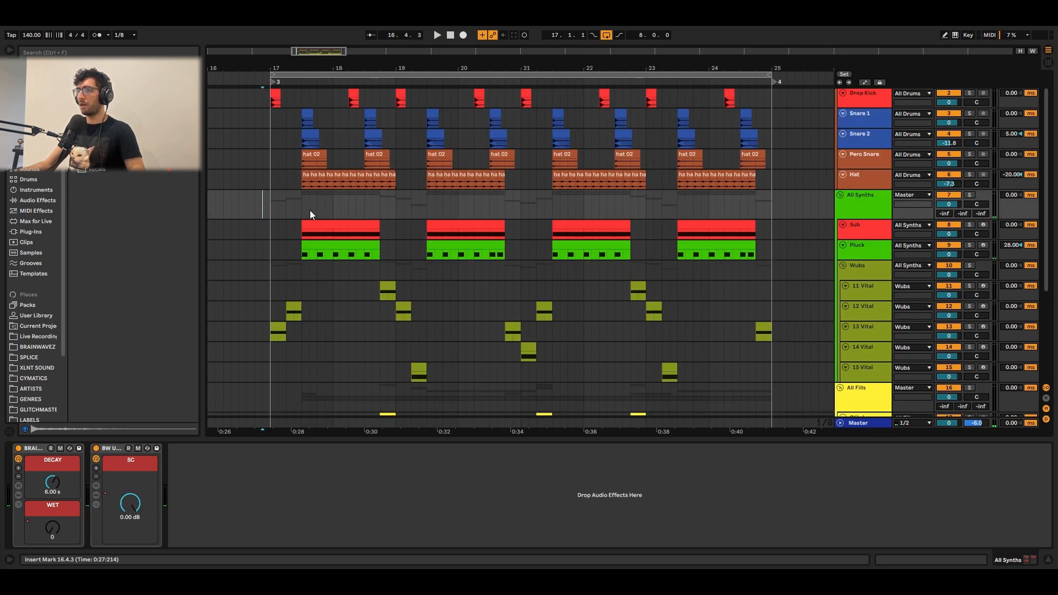
left_click(307, 234)
key("space")
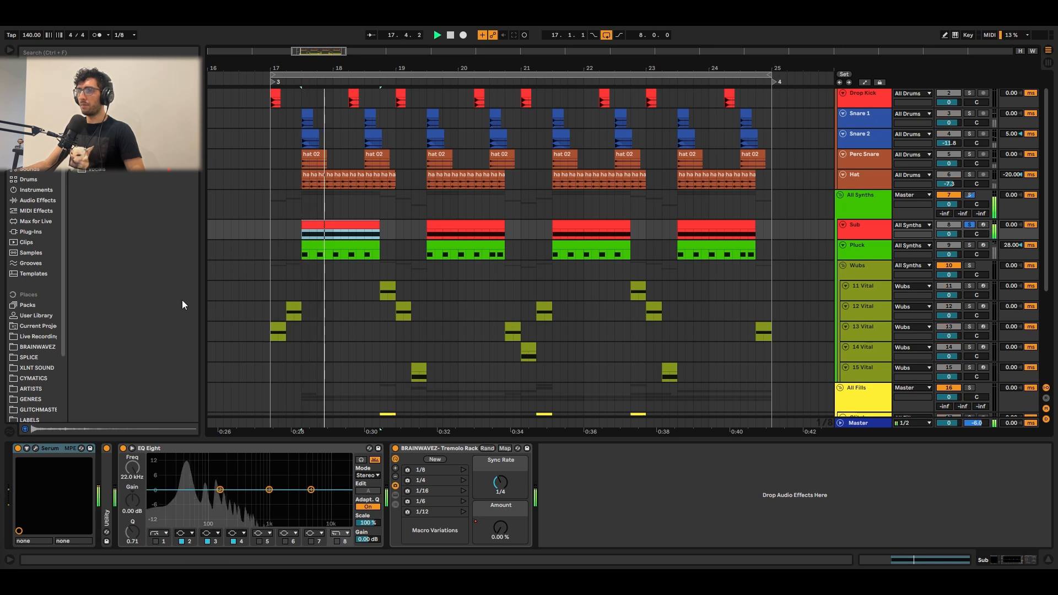
key("space")
Step: Open Serum on the Sub track and examine oscillator A, the noise level and the Envelope 2 settings
left_click(34, 447)
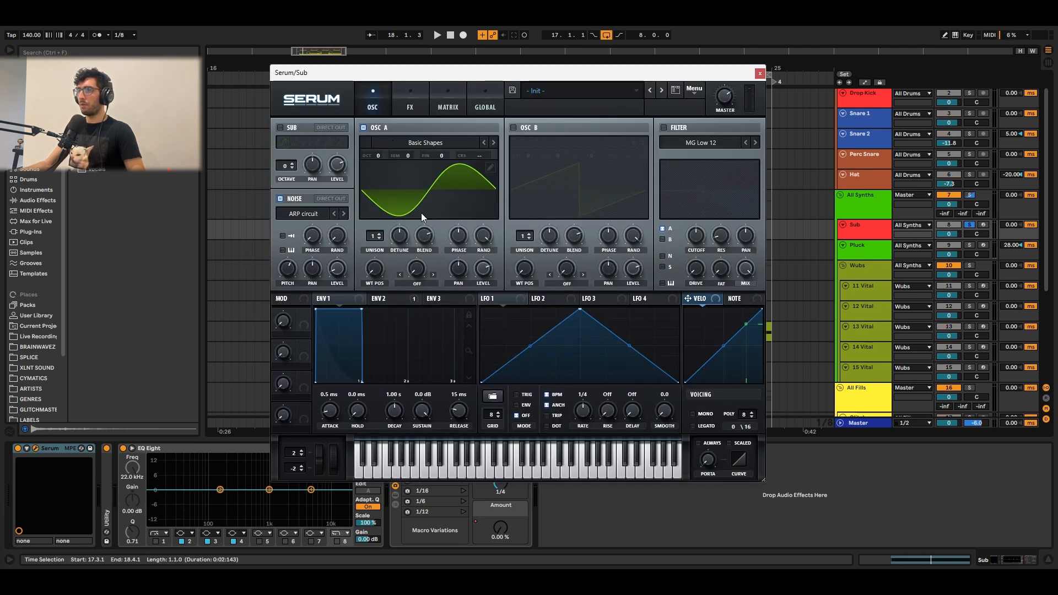
left_click(487, 164)
mouse_move(342, 272)
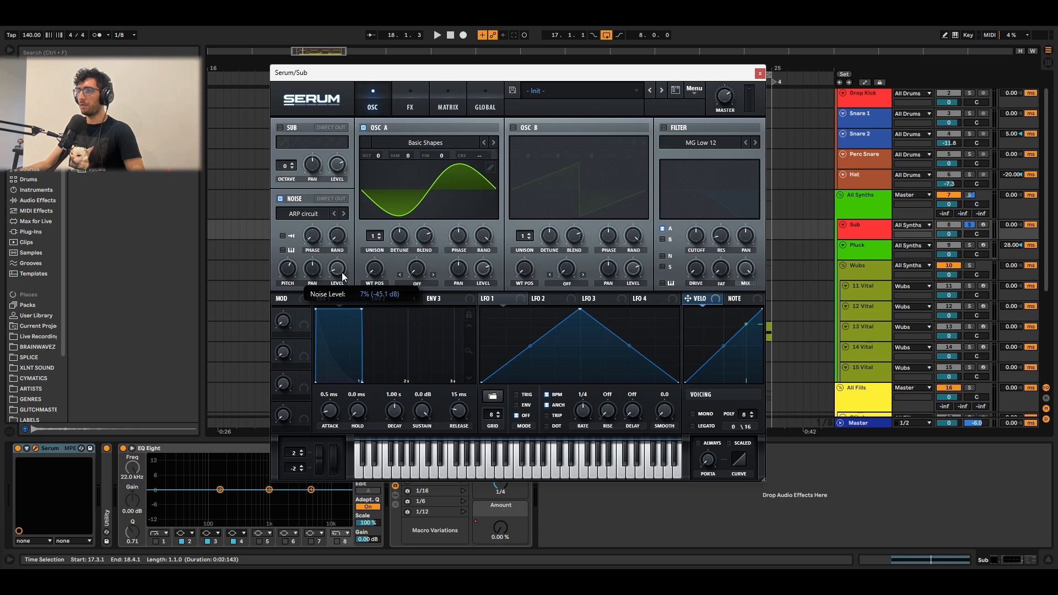
left_click(392, 297)
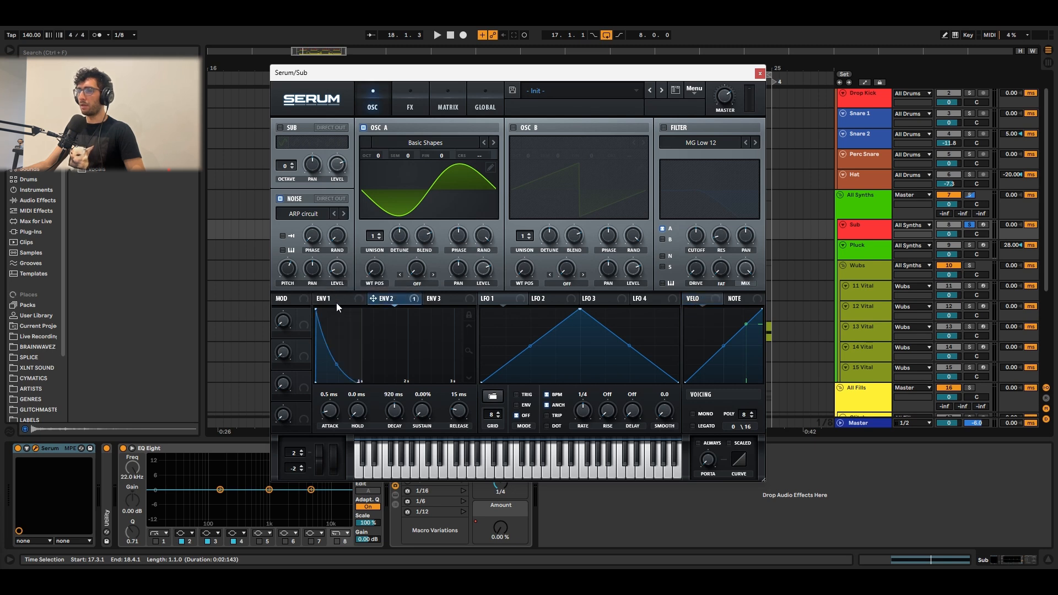
mouse_move(397, 412)
mouse_move(463, 415)
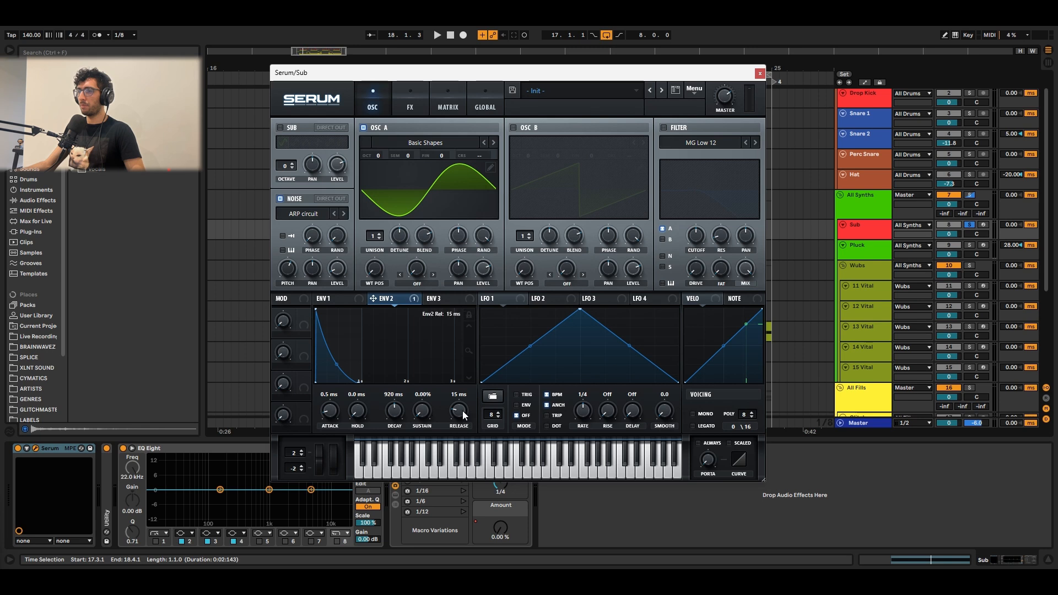
Step: Inspect Envelope 2's destination and modulation amount in the matrix, and view Serum's effects rack
right_click(399, 301)
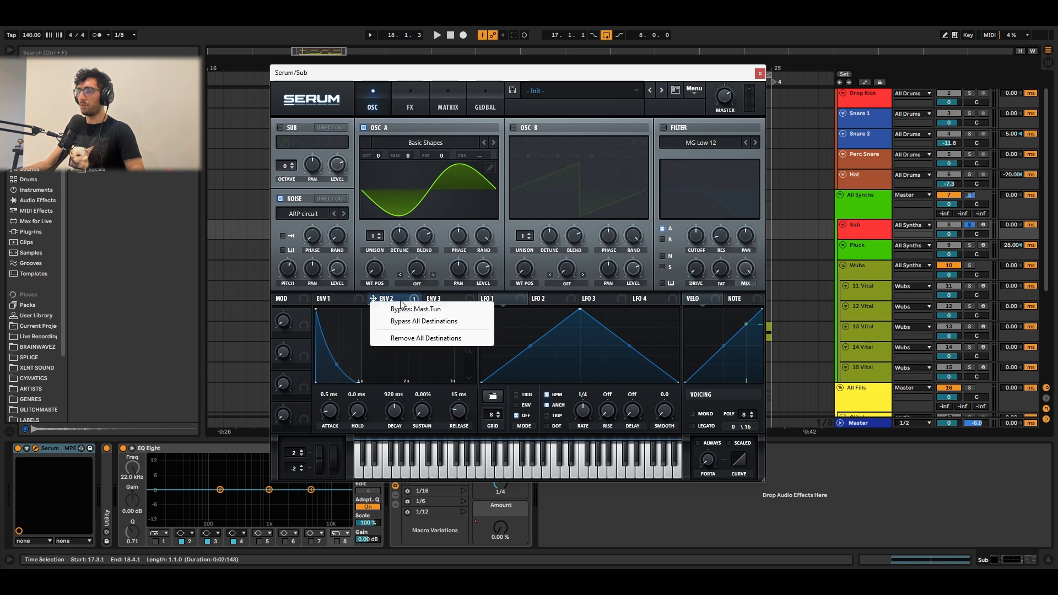
left_click(399, 298)
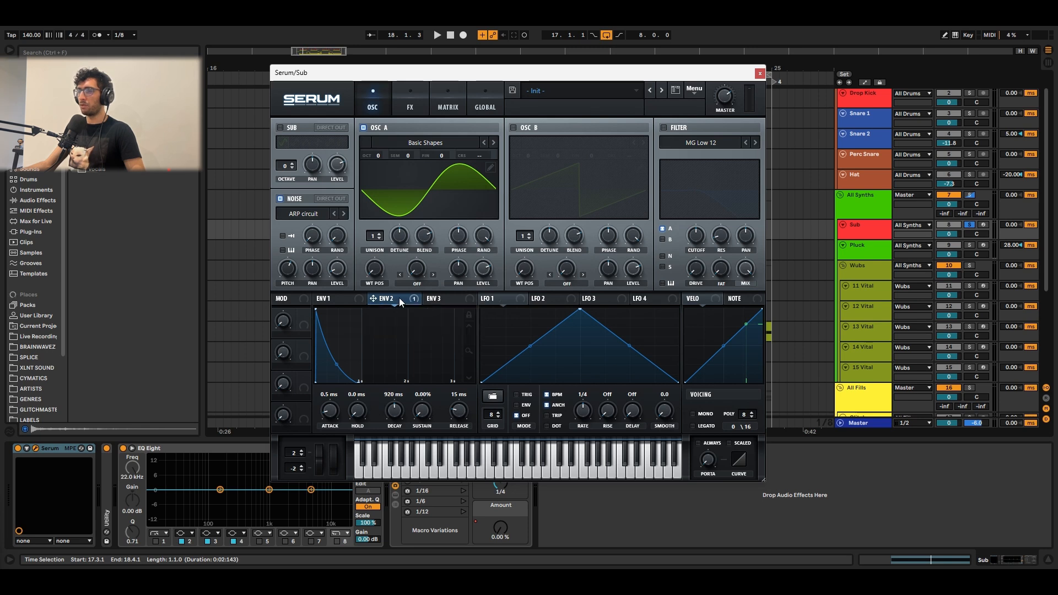
left_click(445, 106)
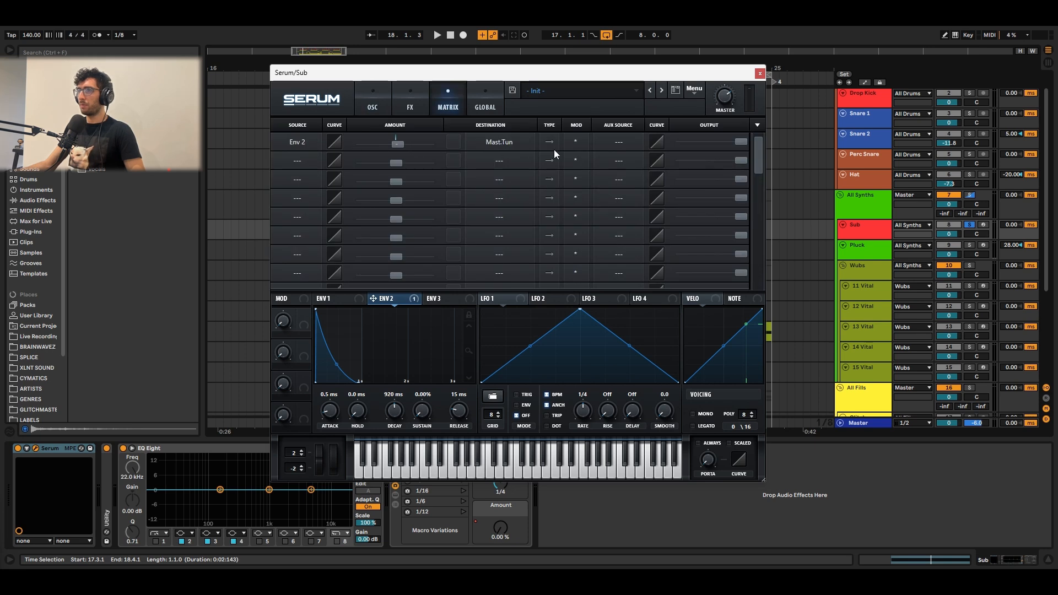
mouse_move(396, 143)
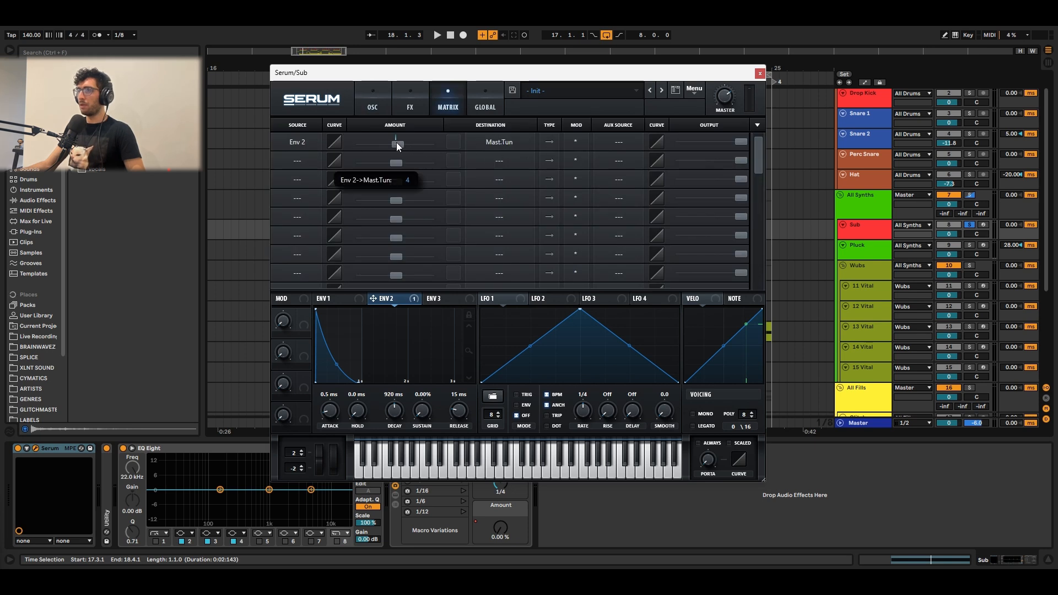
left_click(400, 99)
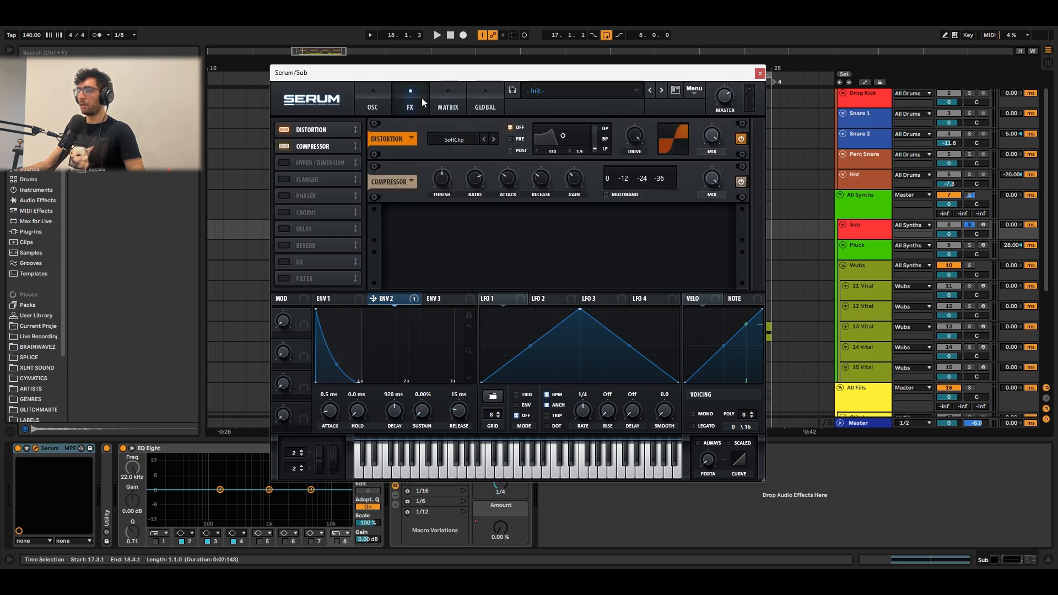
Step: Play the sub with Envelope 2's master tune modulation bypassed and again with it active to compare
left_click(367, 100)
key("space")
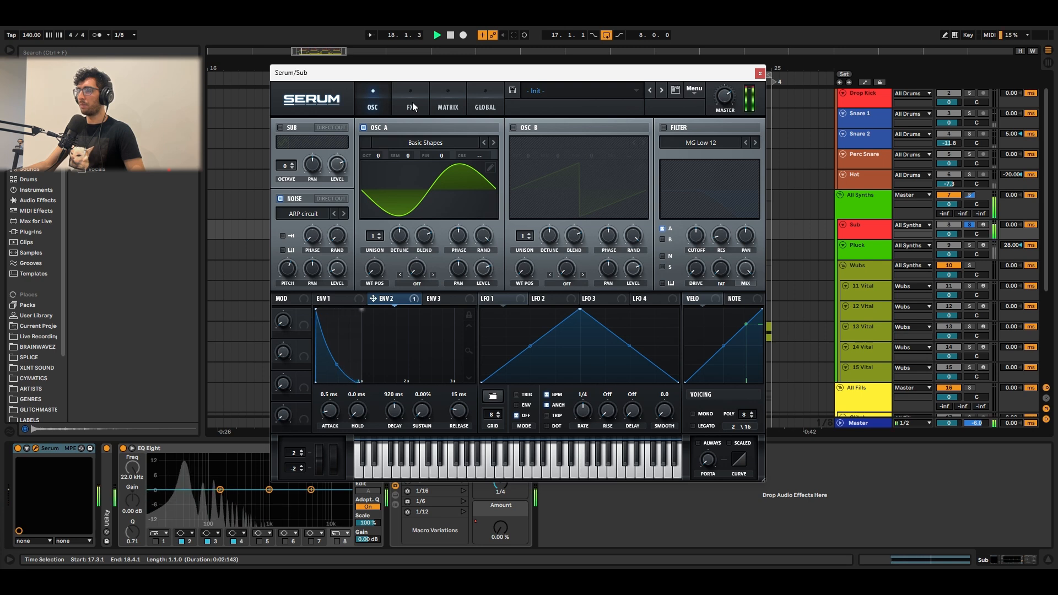
right_click(391, 299)
left_click(398, 302)
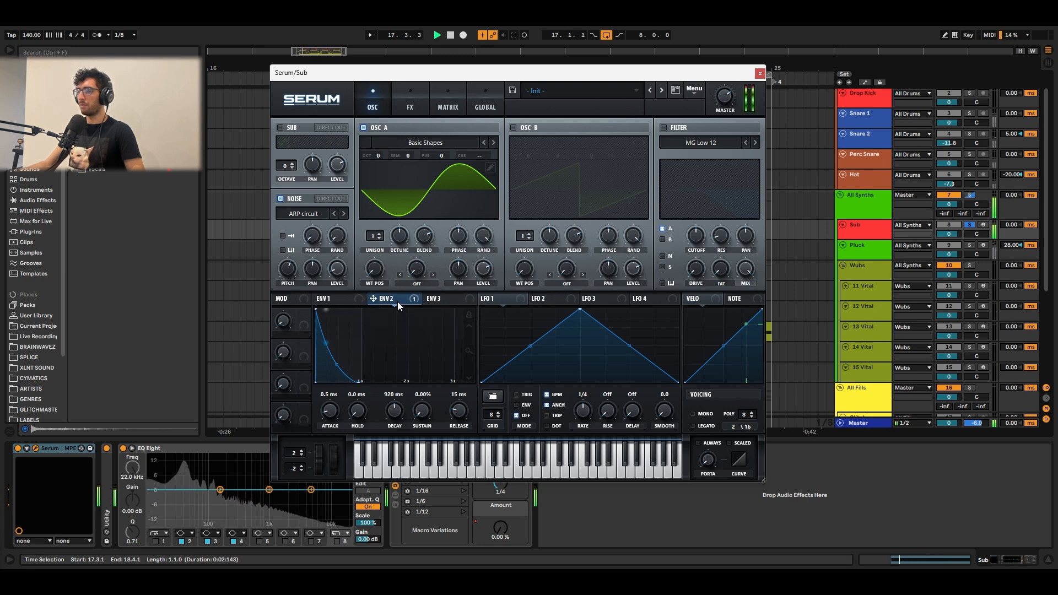
key("space")
right_click(396, 297)
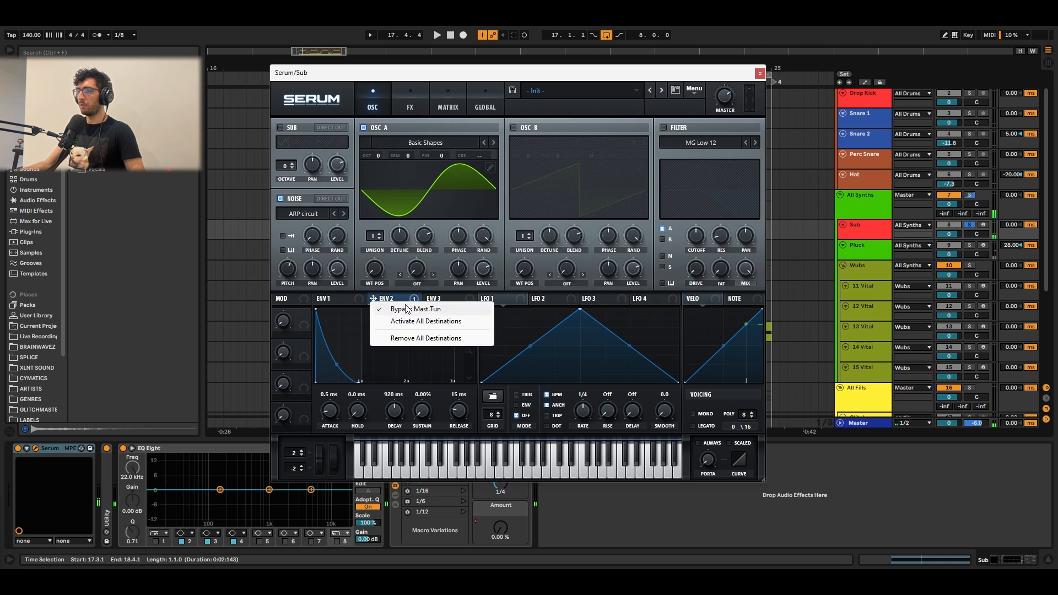
left_click(405, 302)
key("space")
right_click(405, 302)
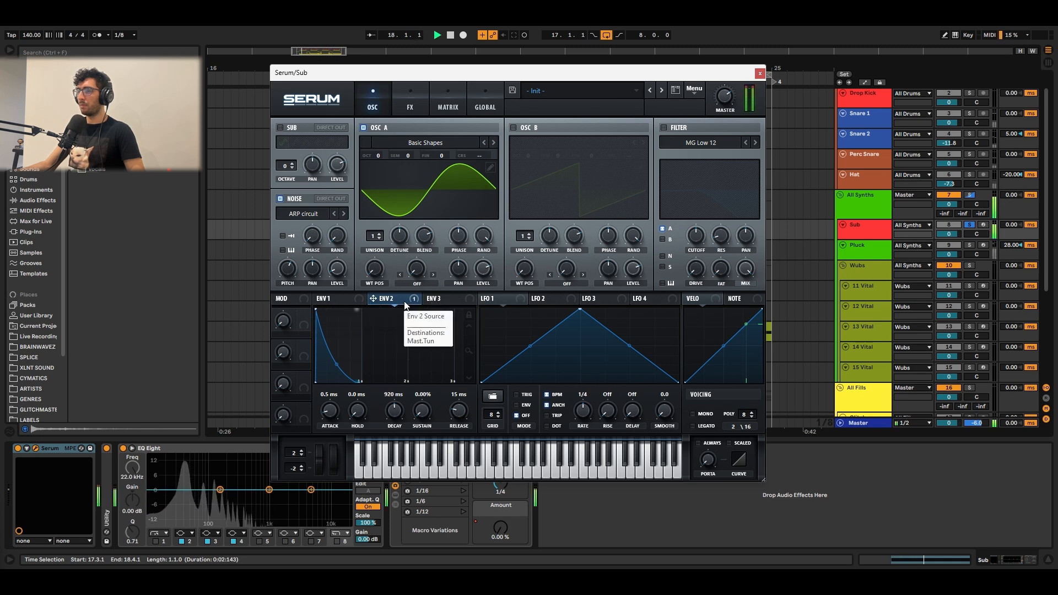
left_click(406, 303)
key("space")
Step: Examine the drive and mix of Serum's SoftClip distortion and the gain of its compressor
left_click(408, 97)
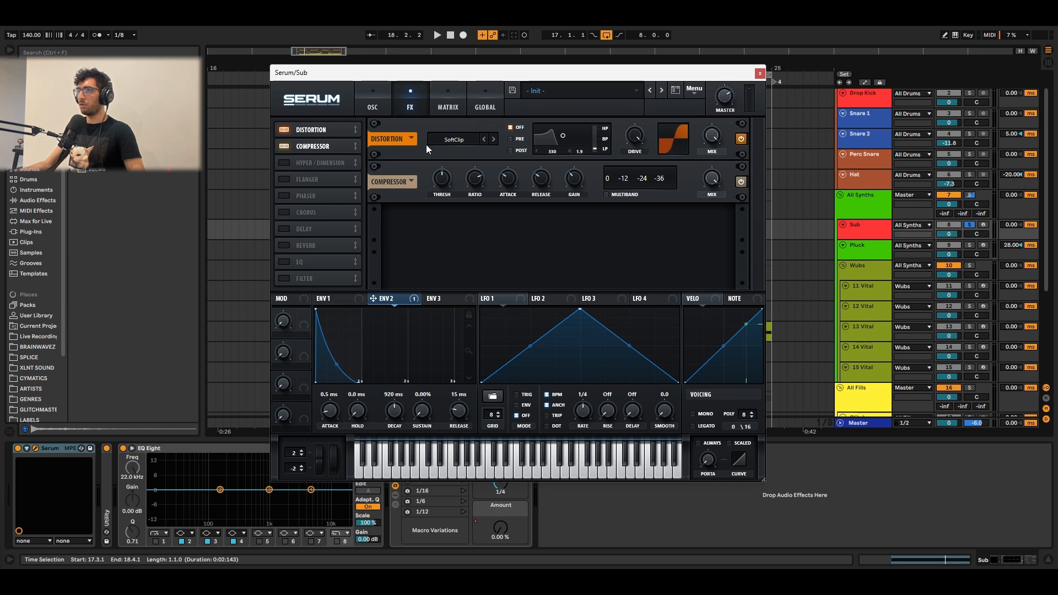
mouse_move(633, 136)
mouse_move(718, 138)
mouse_move(578, 177)
Step: Compare the sub's sound with Serum's distortion and compressor switched off and with both switched back on
left_click(285, 146)
left_click(286, 129)
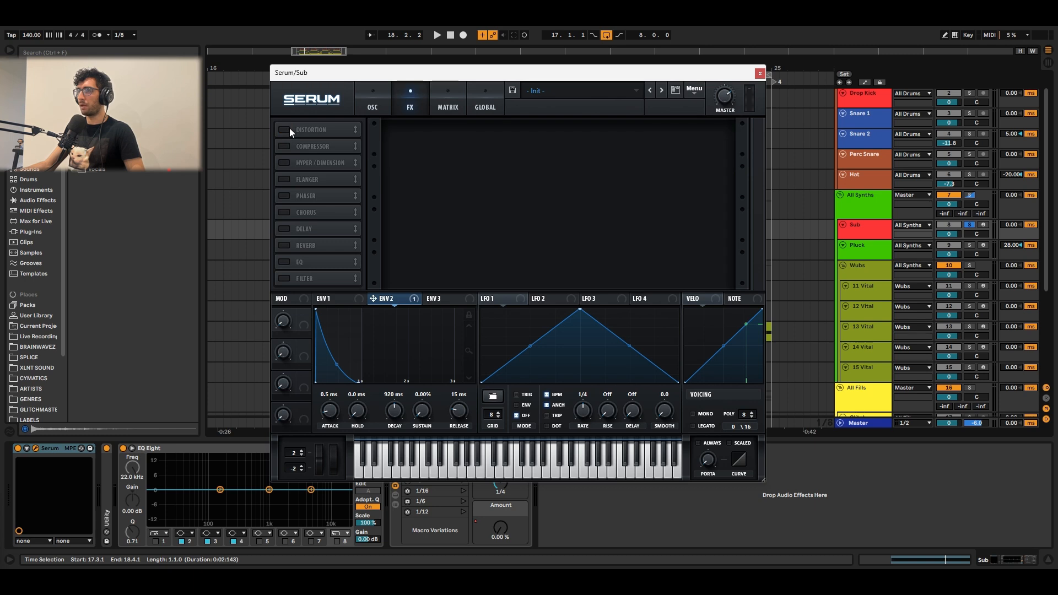
key("space")
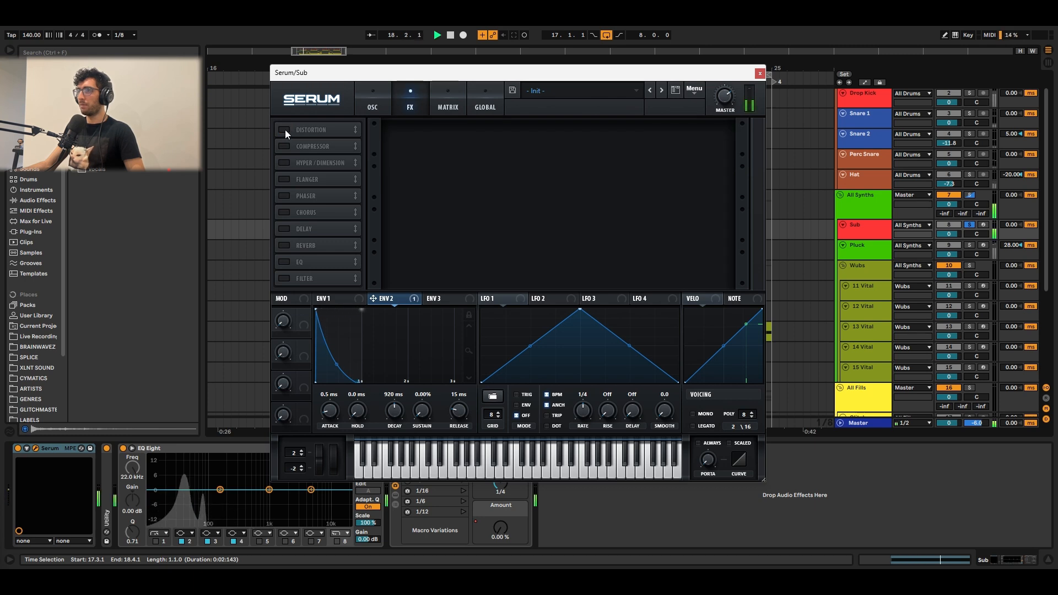
left_click(286, 130)
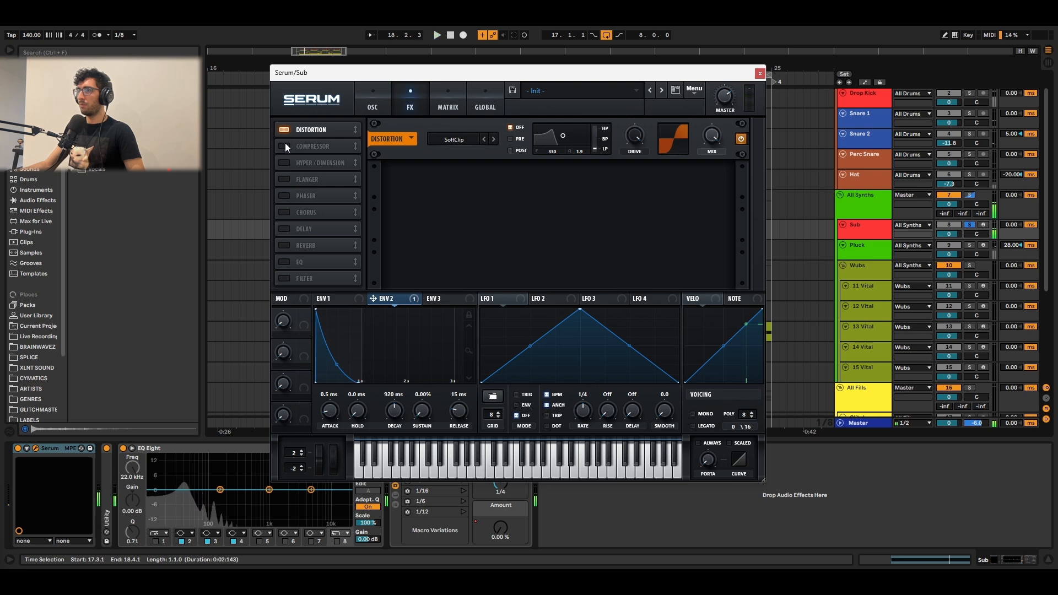
left_click(285, 146)
key("space")
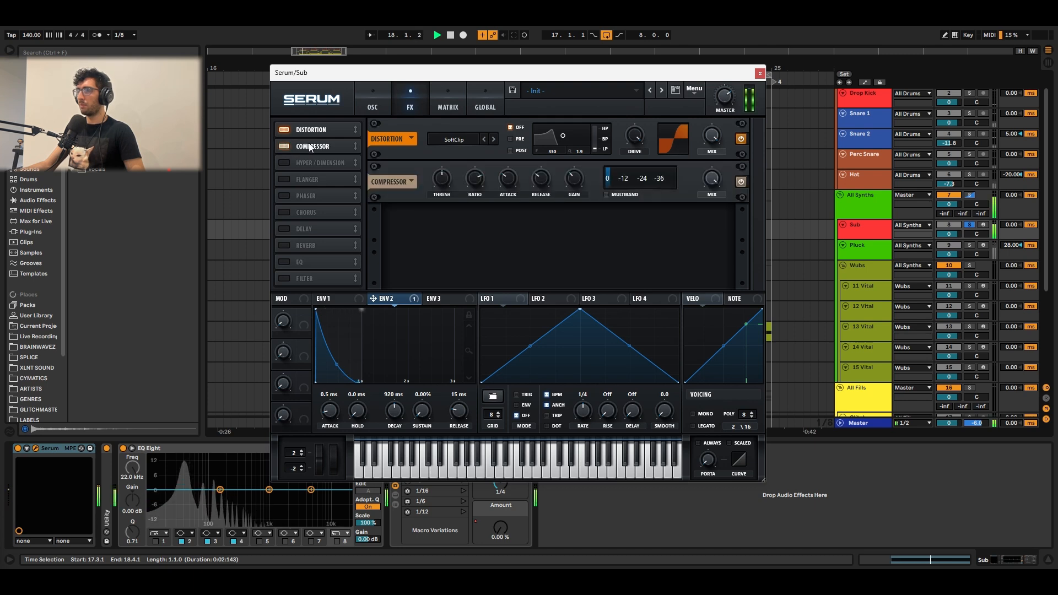
key("space")
Step: Review the noise oscillator in Serum and close the plugin window
left_click(381, 106)
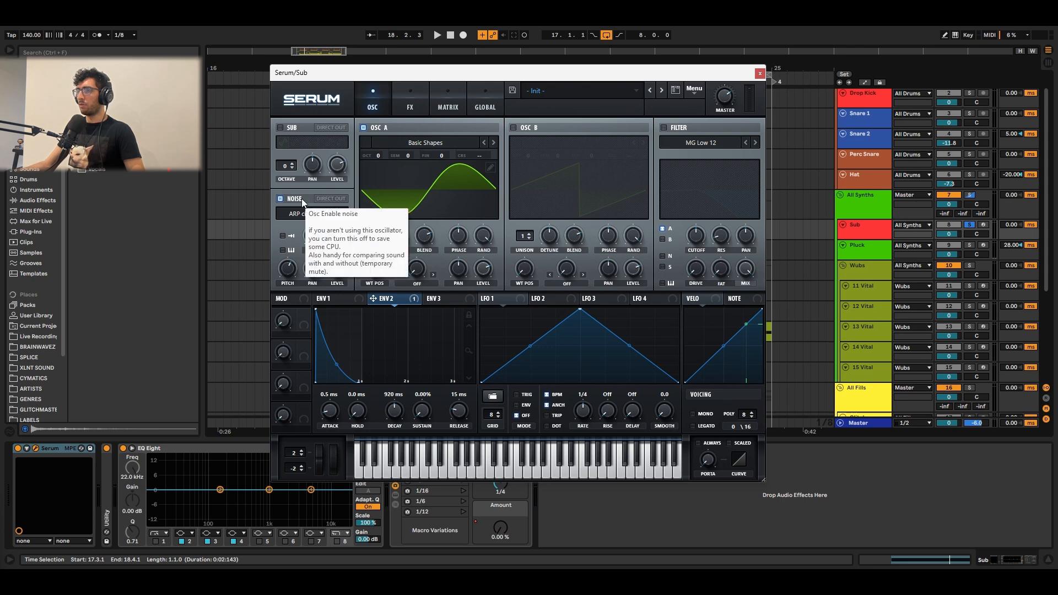
mouse_move(290, 202)
left_click(759, 73)
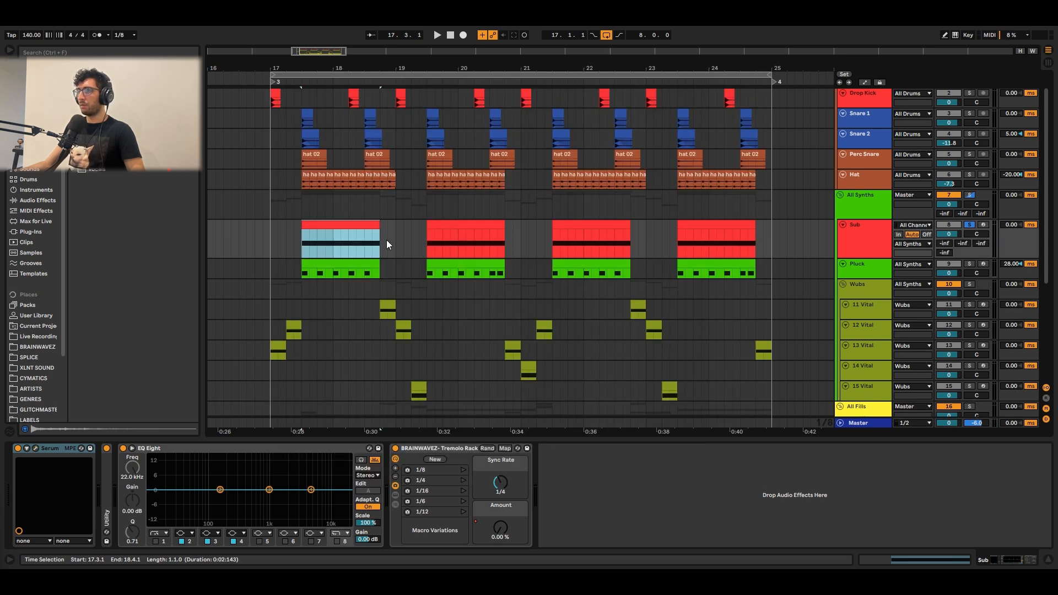
Step: Select the first Sub clip at bar 17 and audition it
left_click_drag(392, 246, 307, 240)
left_click(320, 223)
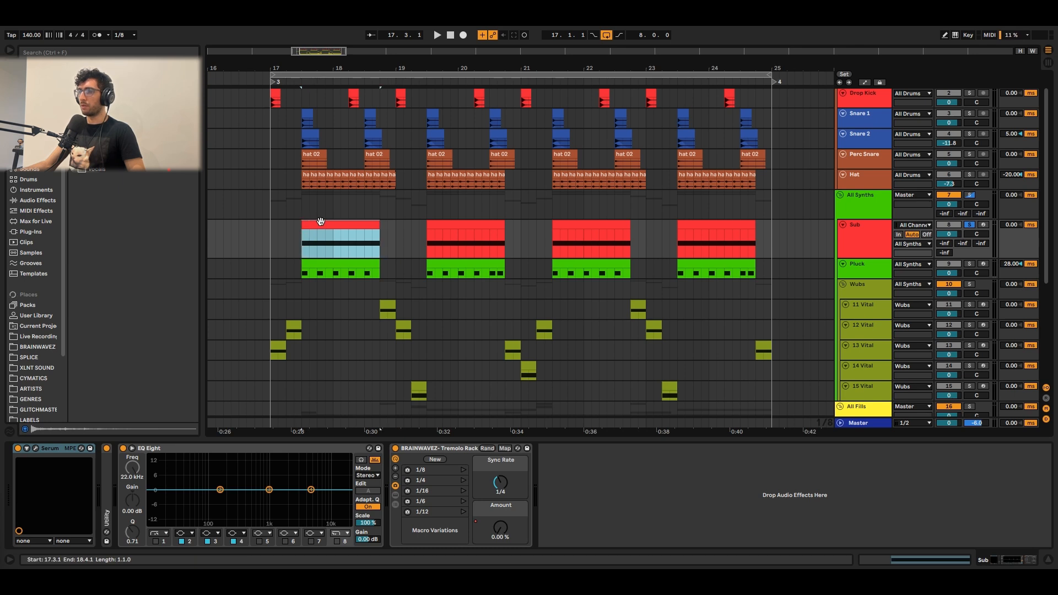
key("space")
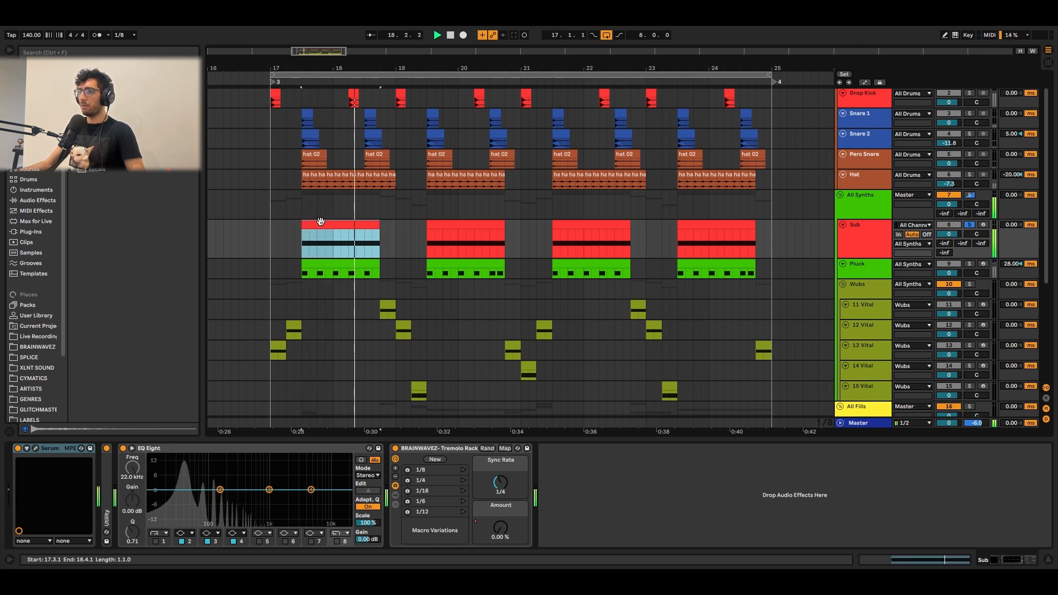
key("space")
Step: Select the second Sub clip and expand the BRAINWAVEZ tremolo rack to examine its Auto Pan device and phase setting
left_click(438, 223)
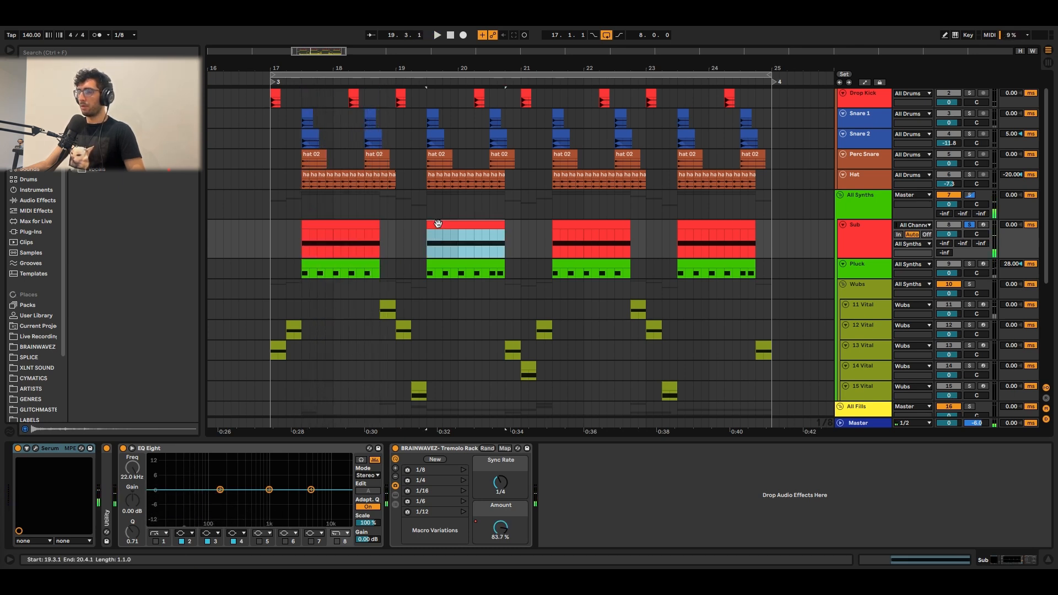
left_click(395, 504)
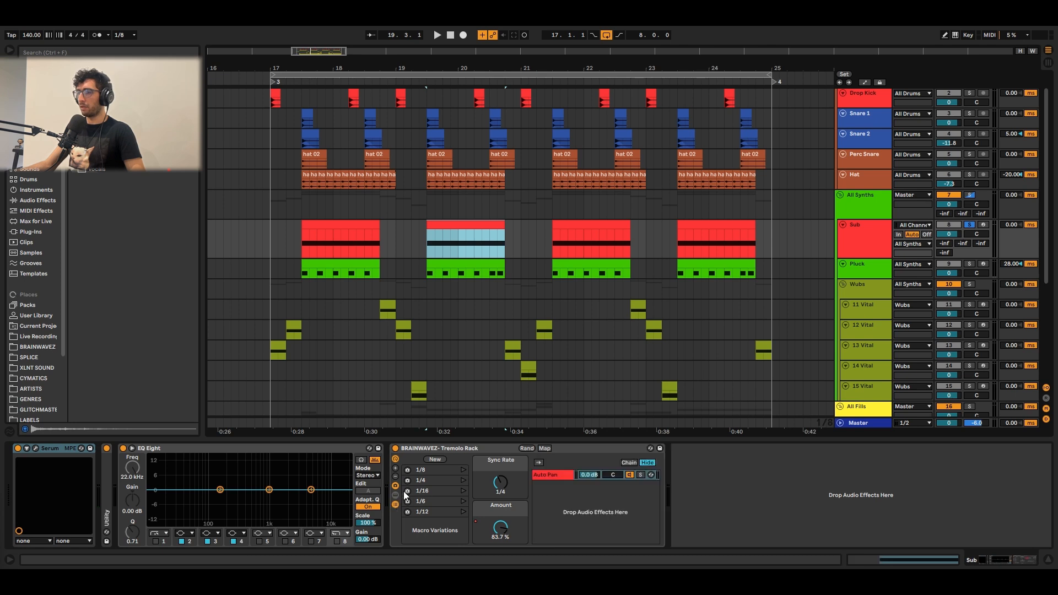
left_click(396, 495)
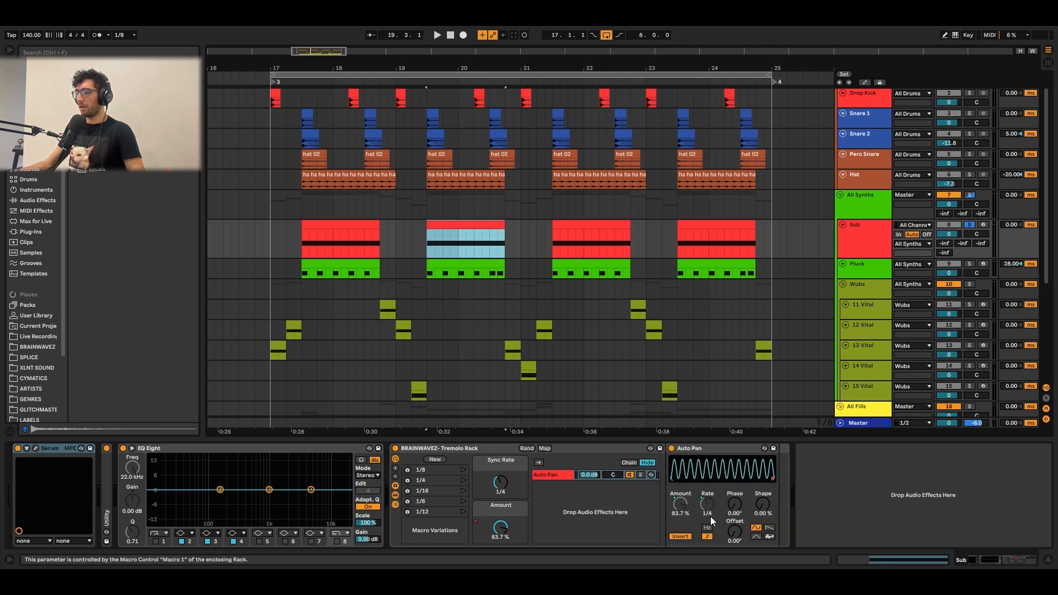
left_click(699, 449)
mouse_move(734, 503)
left_mouse_down()
mouse_move(734, 474)
mouse_move(735, 504)
left_mouse_up()
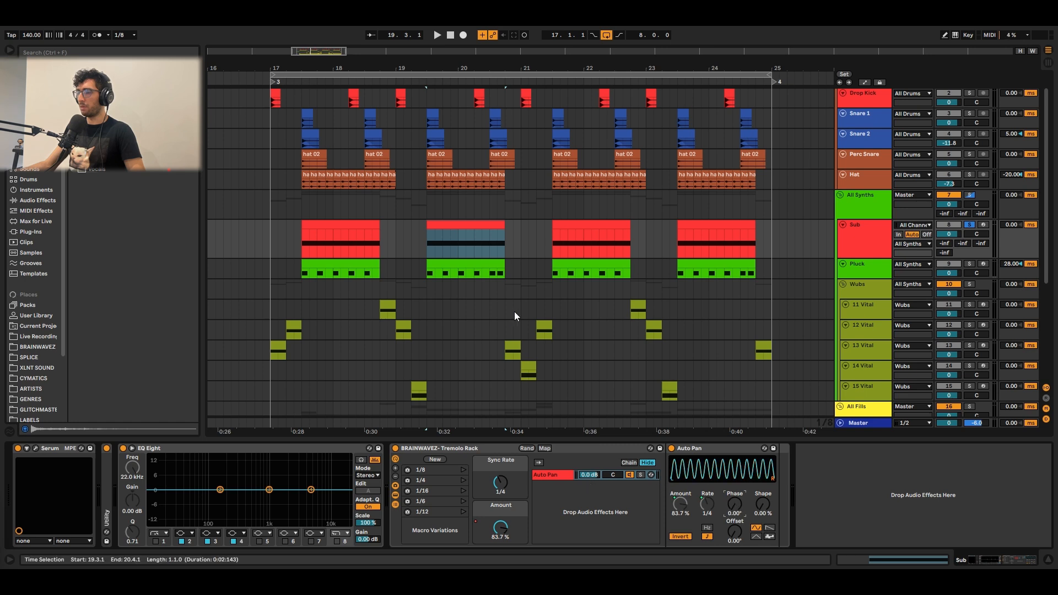
Step: Play the second Sub clip to hear the tremolo amount automation, and select the third Sub clip
left_click(505, 535)
key("space")
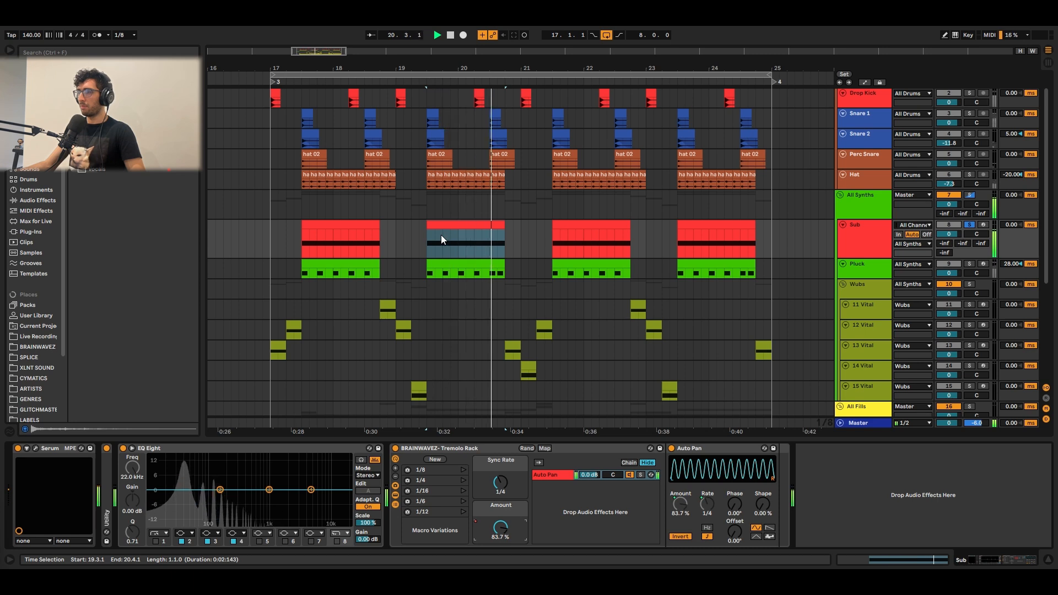
key("space")
left_click(563, 226)
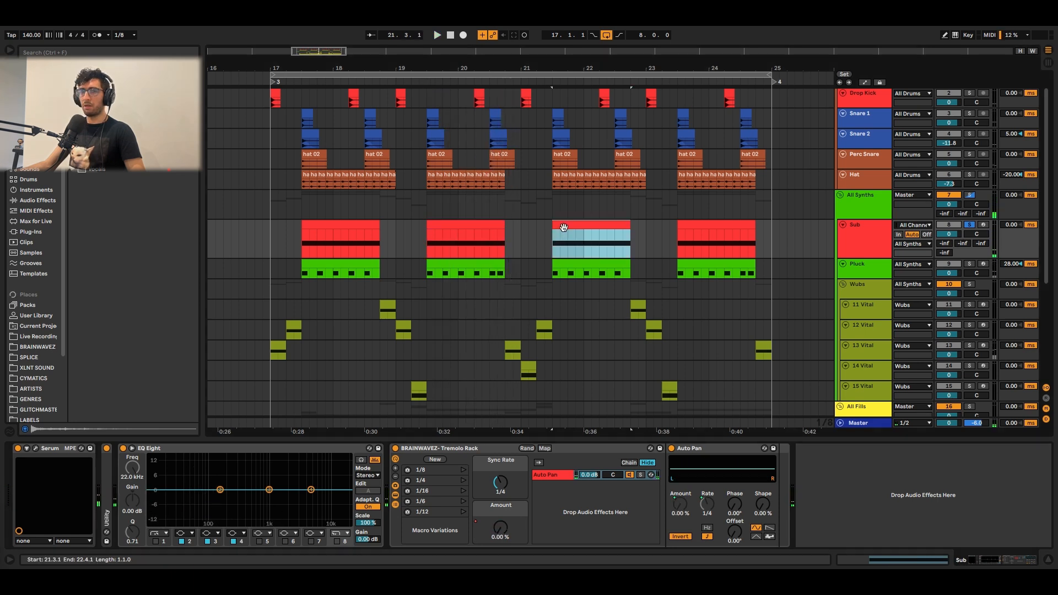
Step: Solo the Pluck track and audition its first clip
left_click(321, 257)
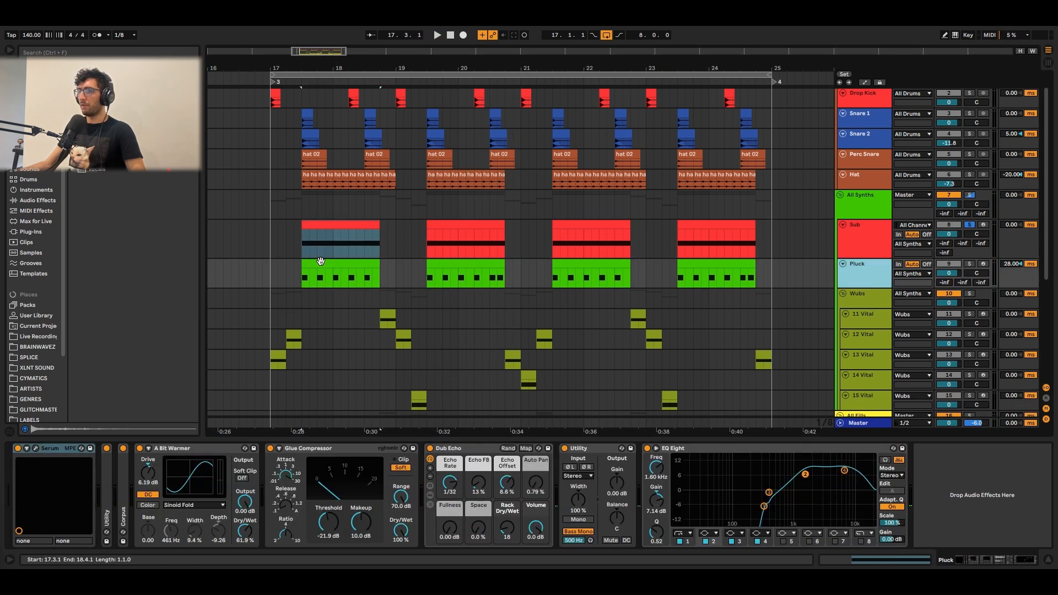
left_click(324, 270)
key("space")
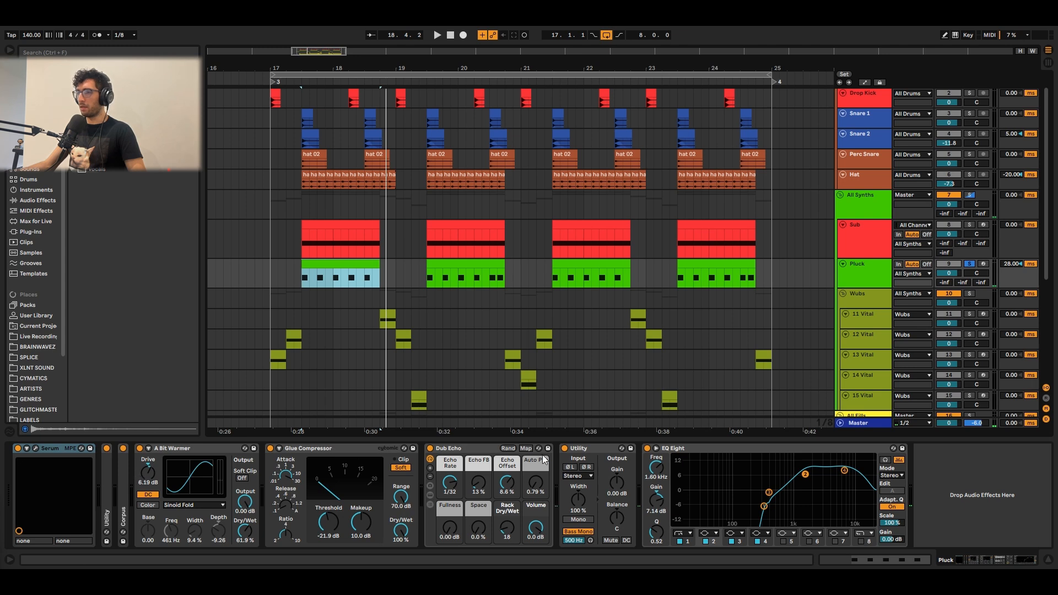
Step: Deactivate every audio effect after Serum on the Pluck track, from the first Utility through EQ Eight
left_click(592, 445)
left_click(683, 451)
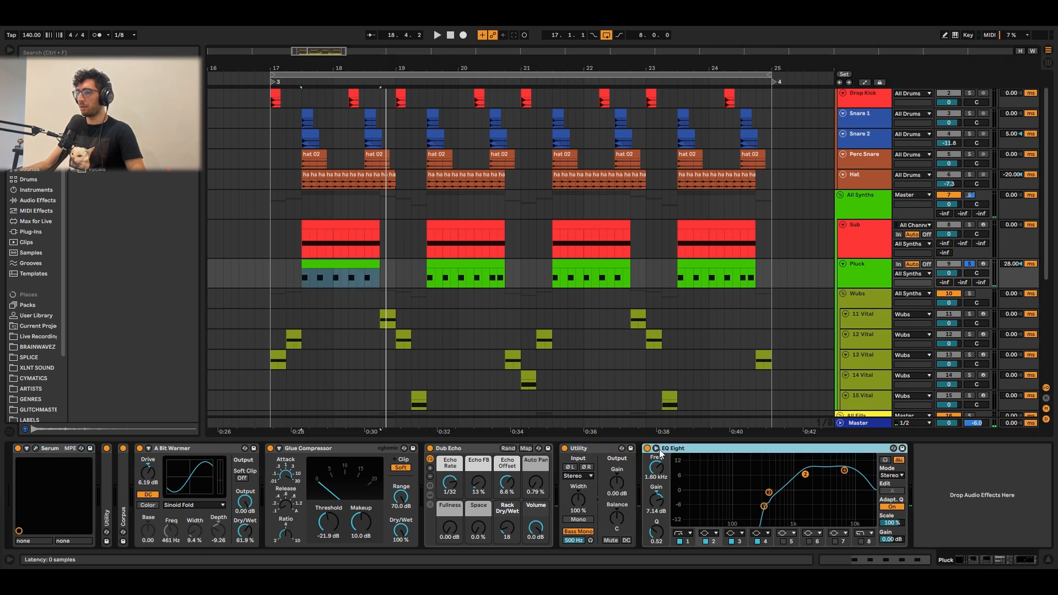
left_click(107, 487, "shift")
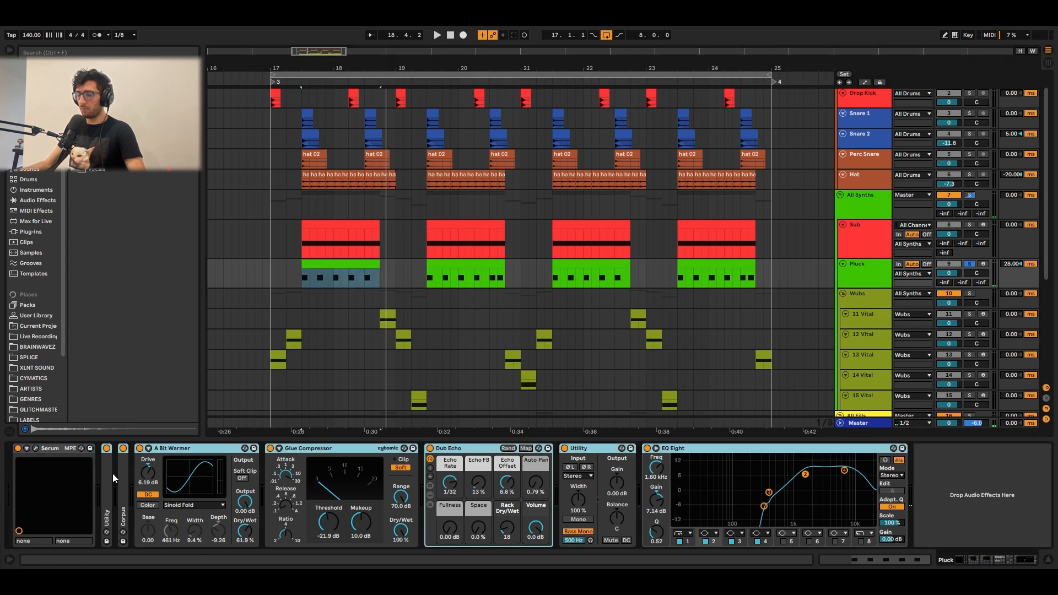
key("0")
Step: Open the Pluck's Serum and switch off its hyper/dimension, distortion, compressor and reverb effects
left_click(35, 447)
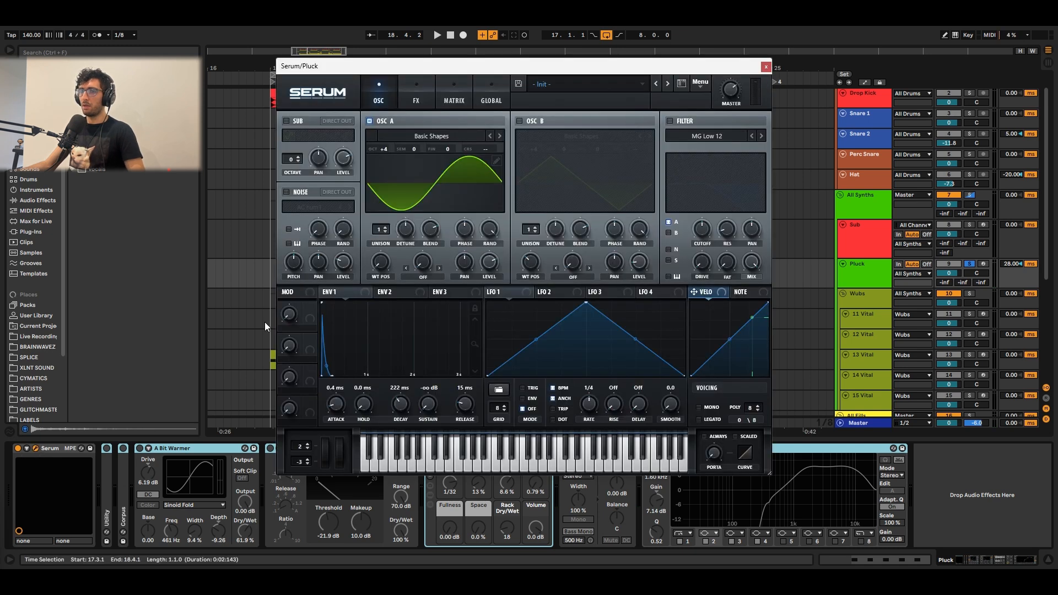
left_click(417, 100)
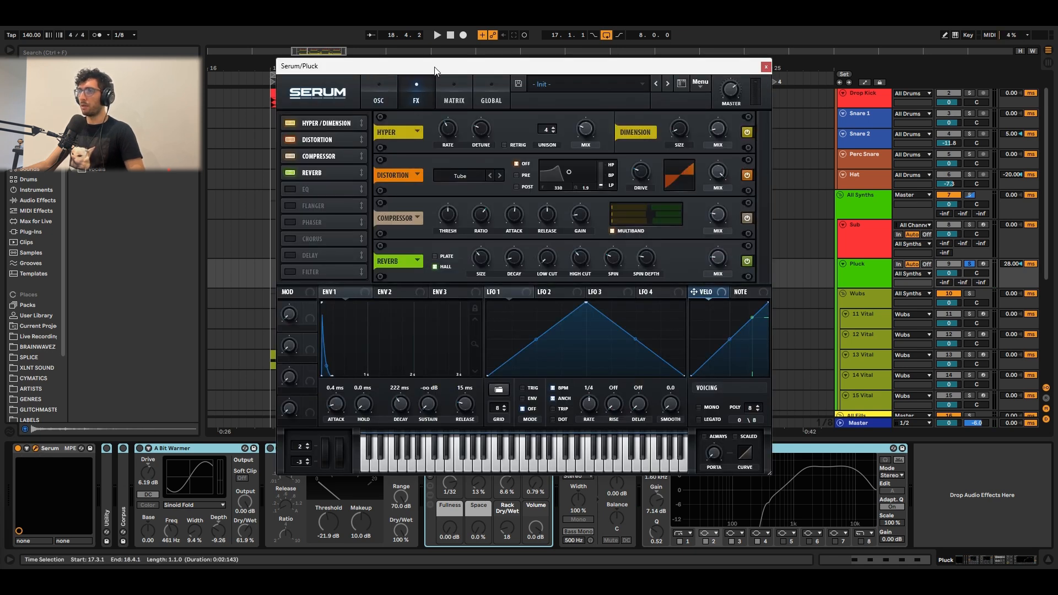
left_click_drag(352, 65, 374, 65)
left_click(311, 171)
left_click(311, 156)
left_click(312, 139)
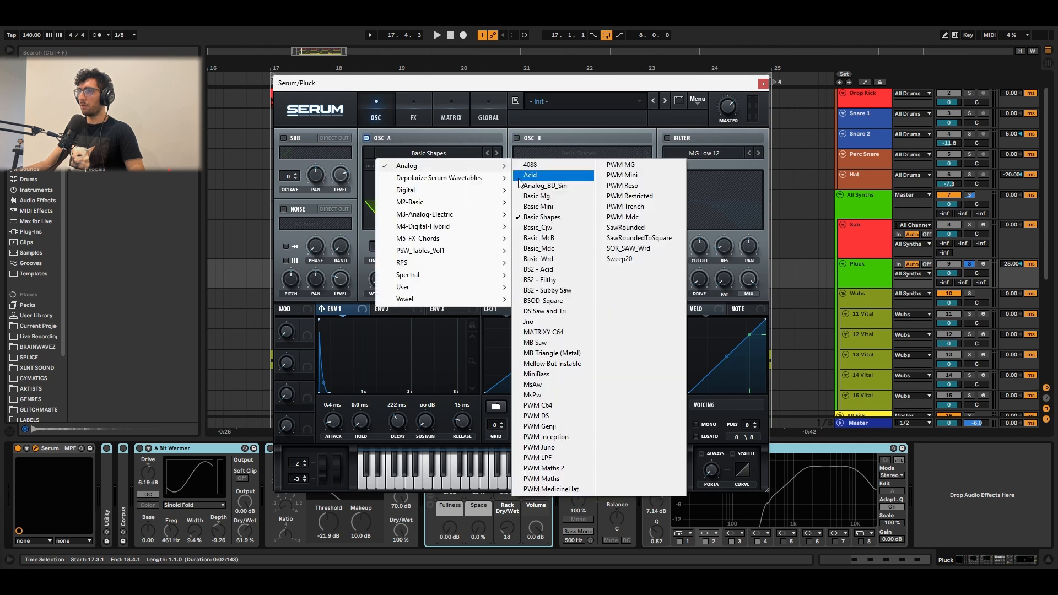
Step: Examine oscillator A's Basic Shapes wavetable and pitch settings in Serum and play the dry pluck
left_click(452, 146)
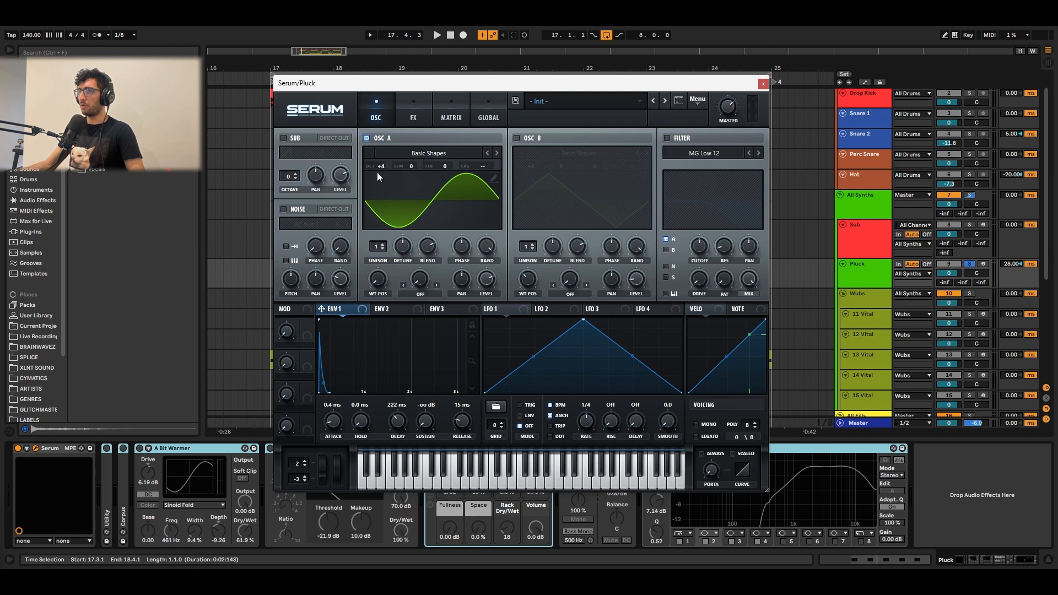
key("space")
key("space")
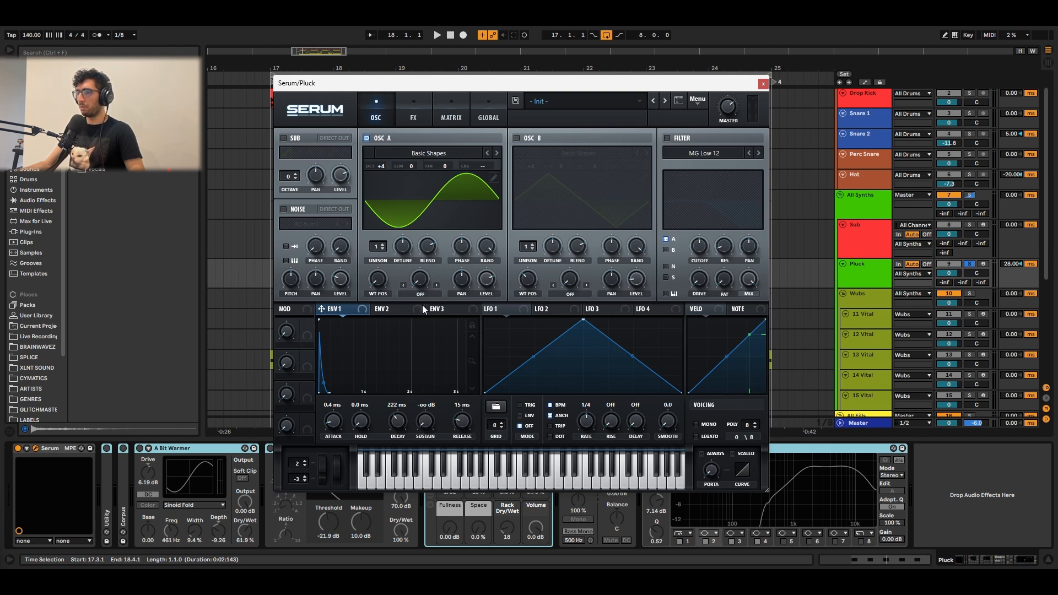
left_click(414, 100)
left_click(385, 101)
key("space")
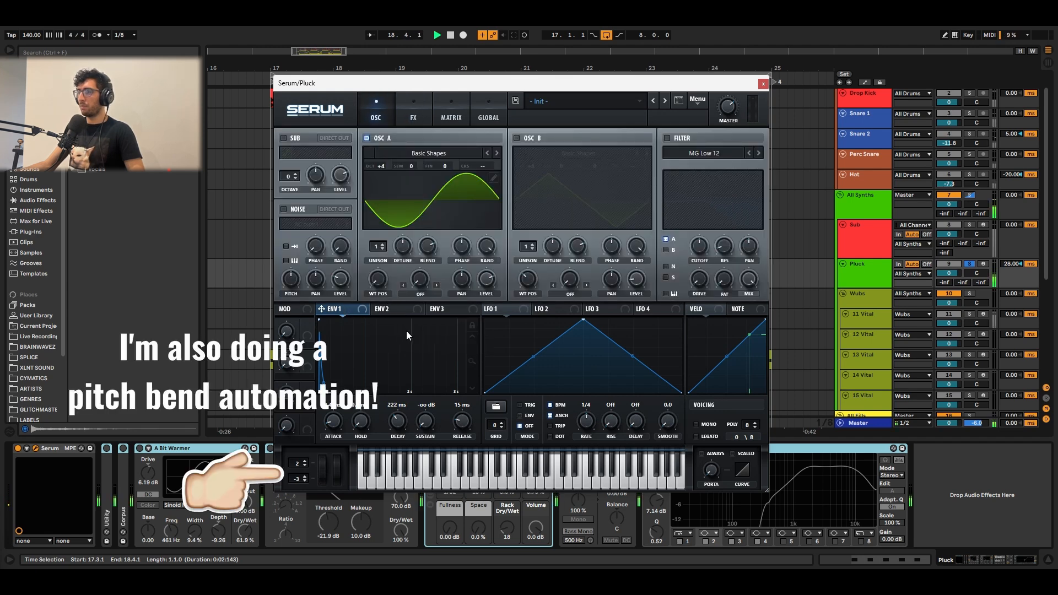
Step: Switch Serum's hyper/dimension and Tube distortion back on and play the pluck through them
left_click(405, 120)
left_click(286, 139)
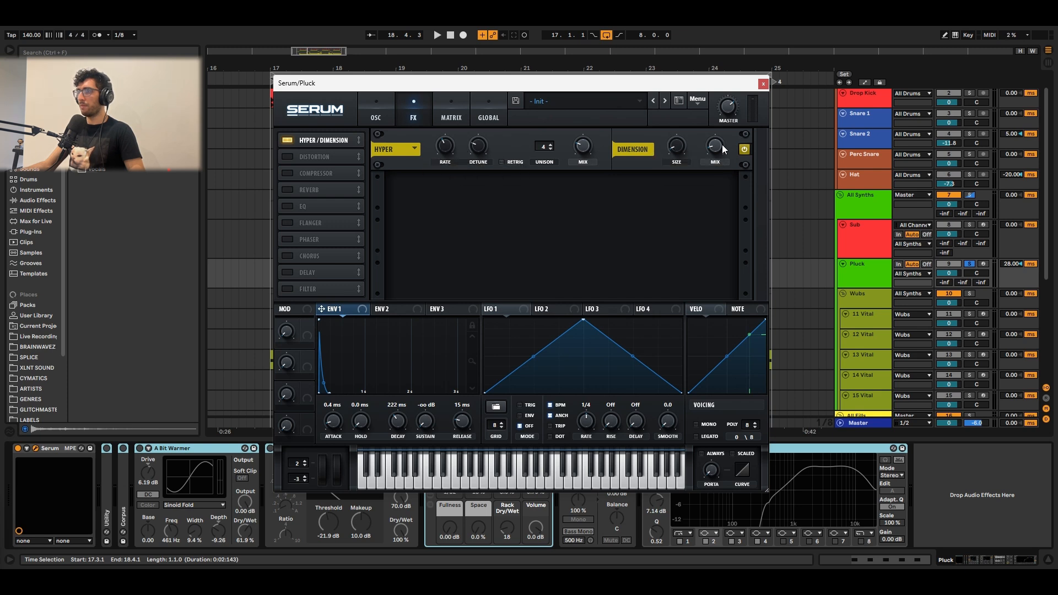
left_click(325, 157)
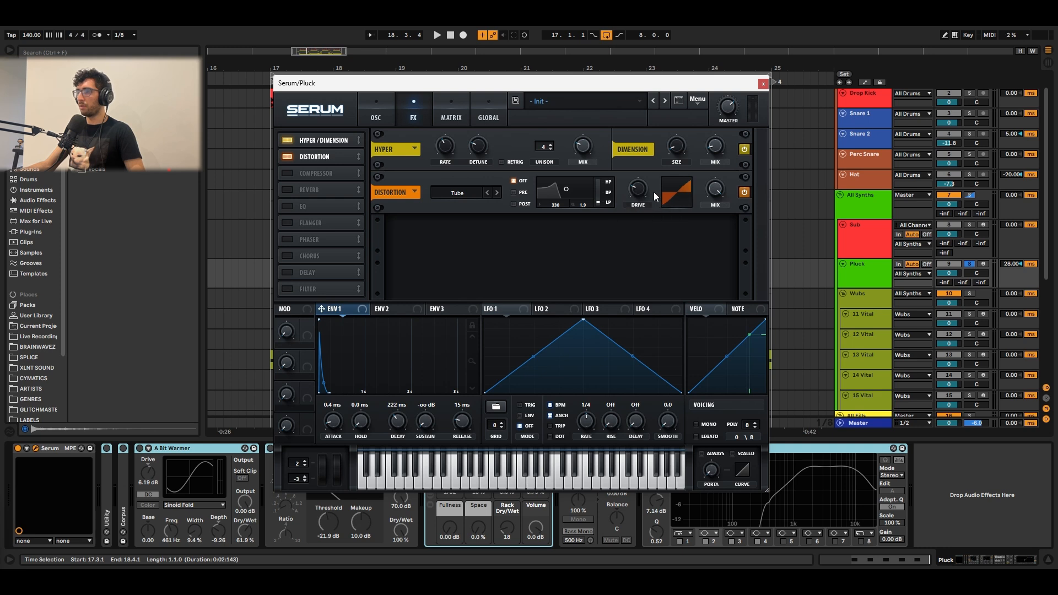
key("space")
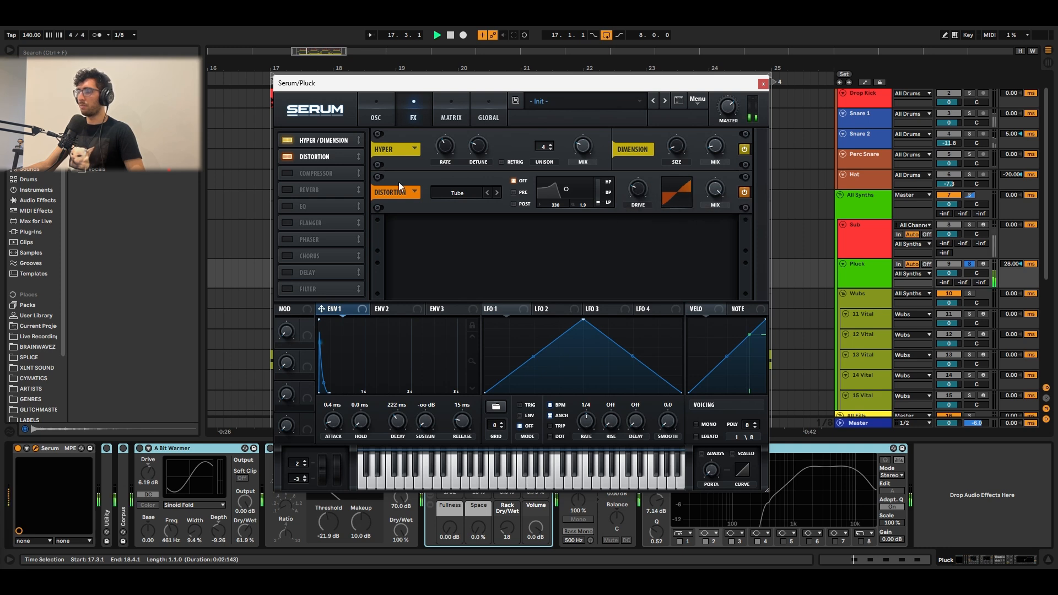
Step: Switch Serum's multiband compressor back on, check its mix amount and play the pluck
left_click(293, 174)
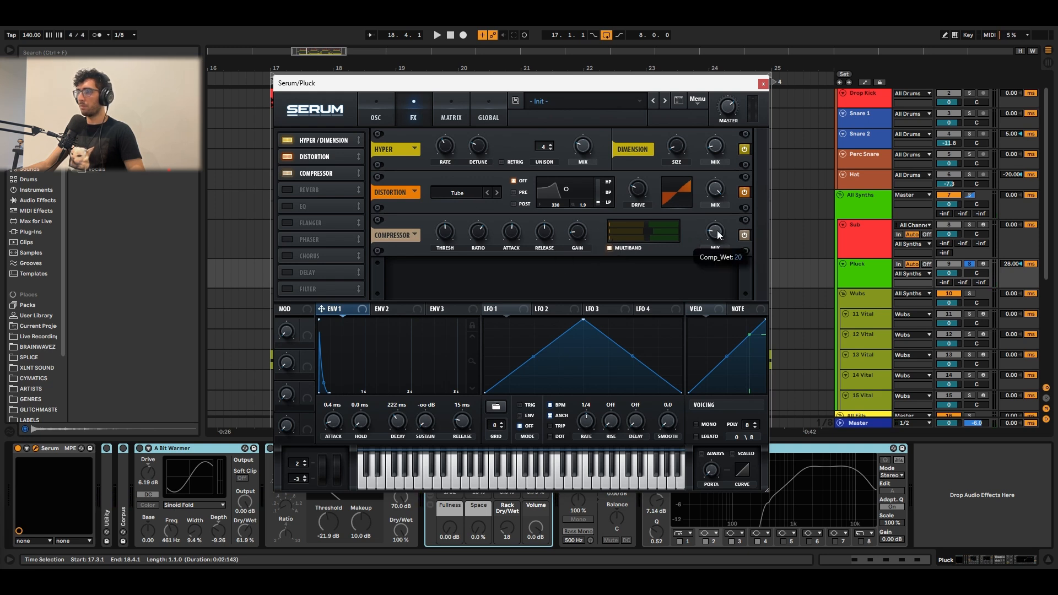
key("space")
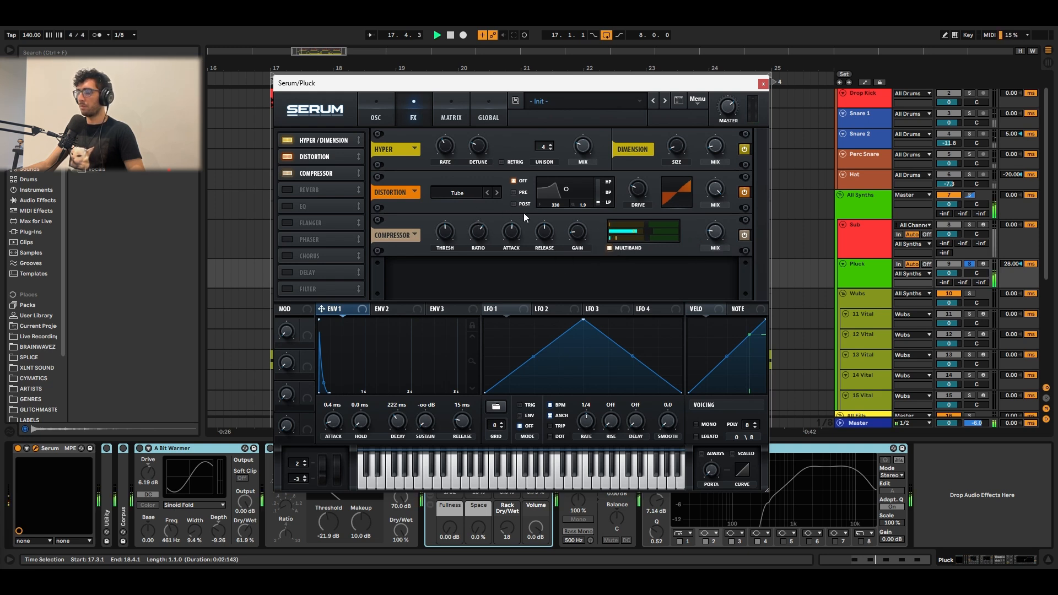
key("space")
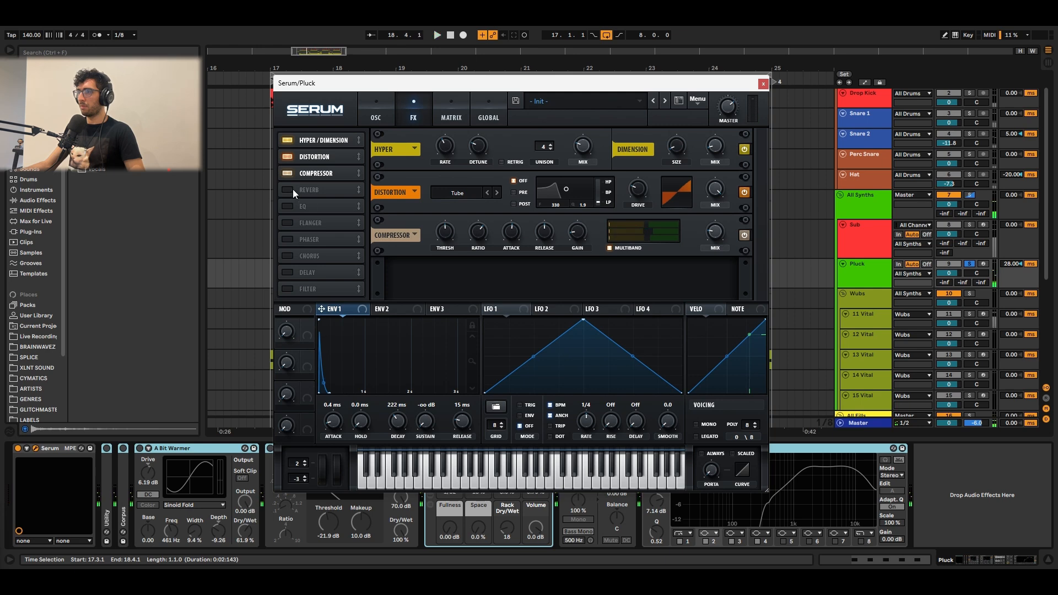
Step: Switch Serum's reverb back on, play the pluck with all effects and close the plugin window
left_click(292, 189)
key("space")
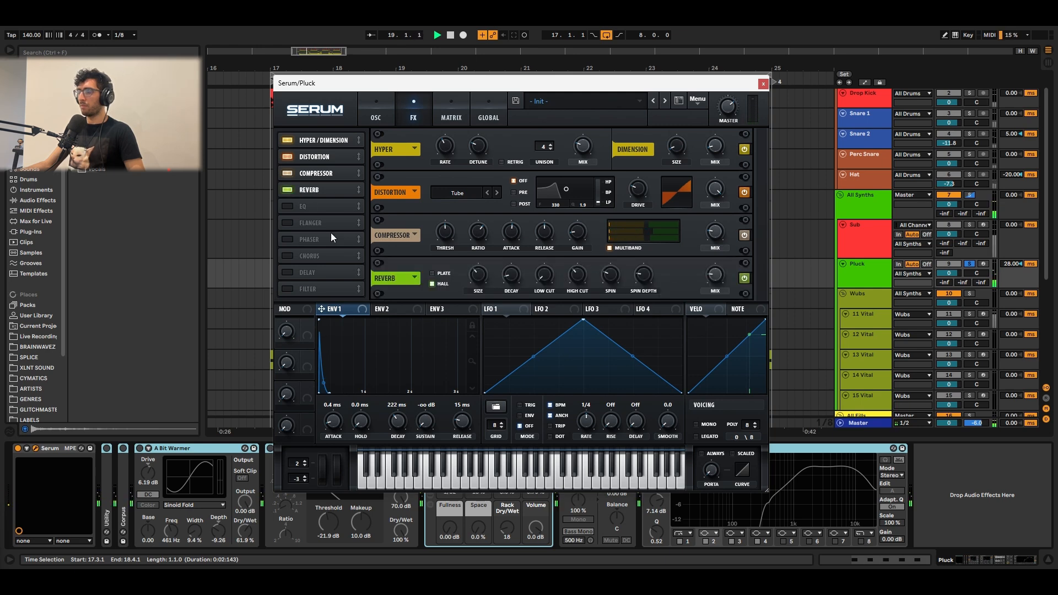
left_click(763, 84)
key("space")
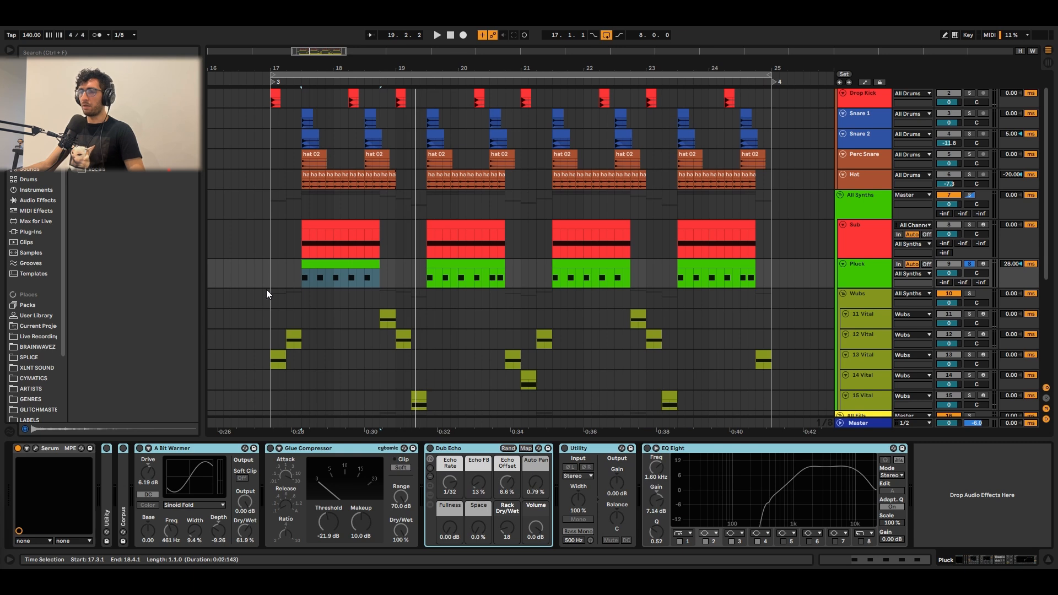
Step: Reactivate the Pluck track's first Utility and unfold it to examine its gain before folding it again
left_click(107, 480)
double_click(109, 454)
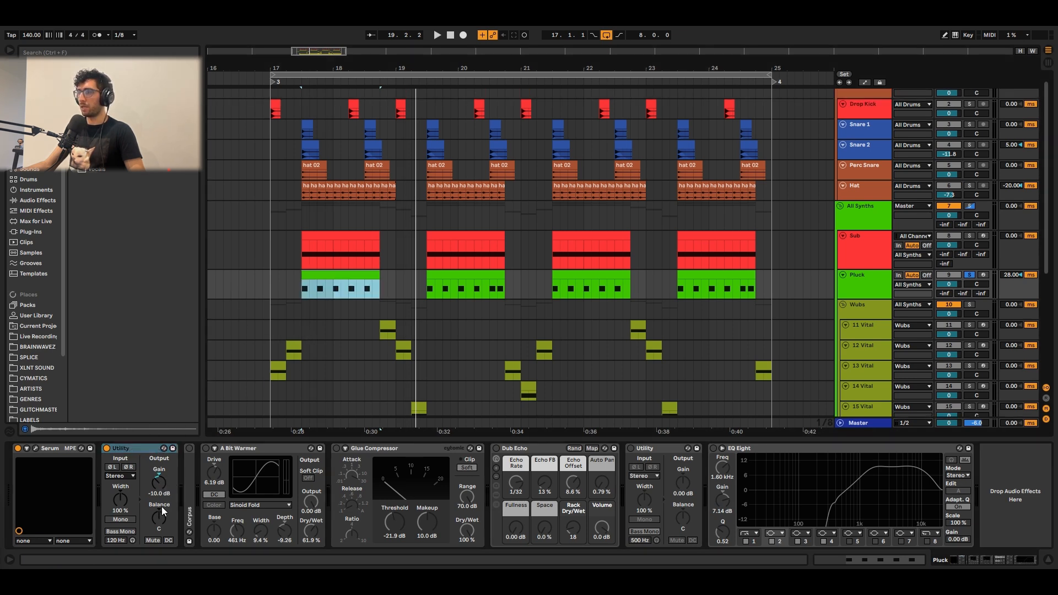
double_click(140, 450)
Step: Unfold and reactivate Corpus on the Pluck track, and play the clip to demonstrate its pipe resonance and spread
double_click(125, 477)
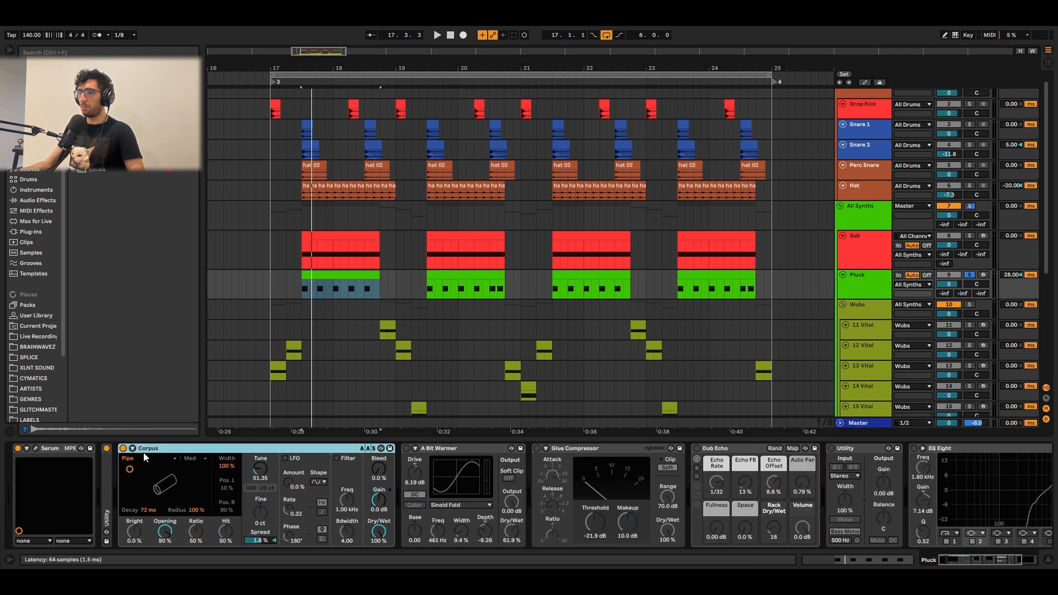
key("space")
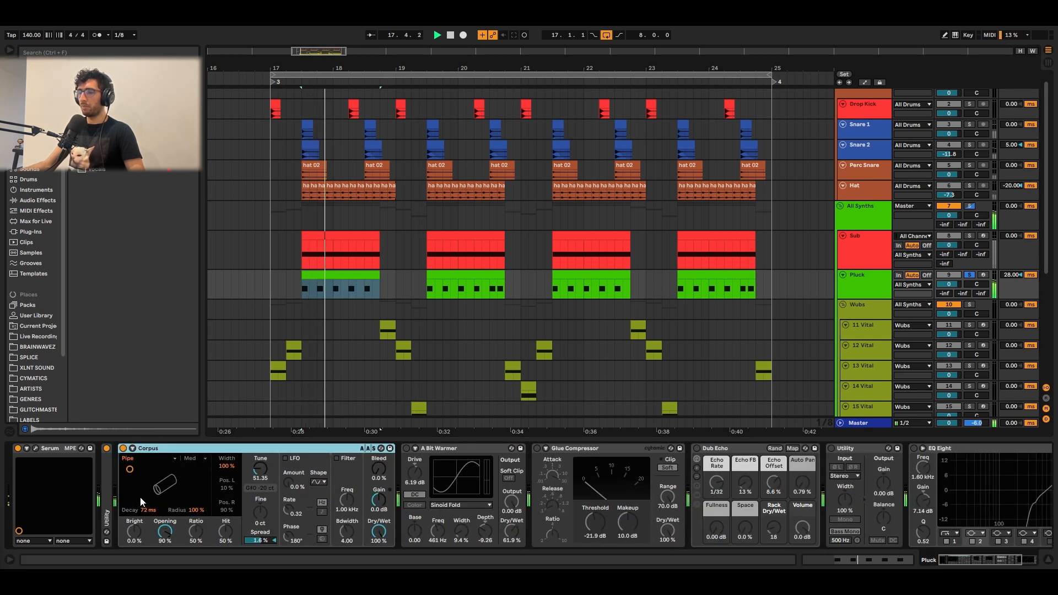
key("space")
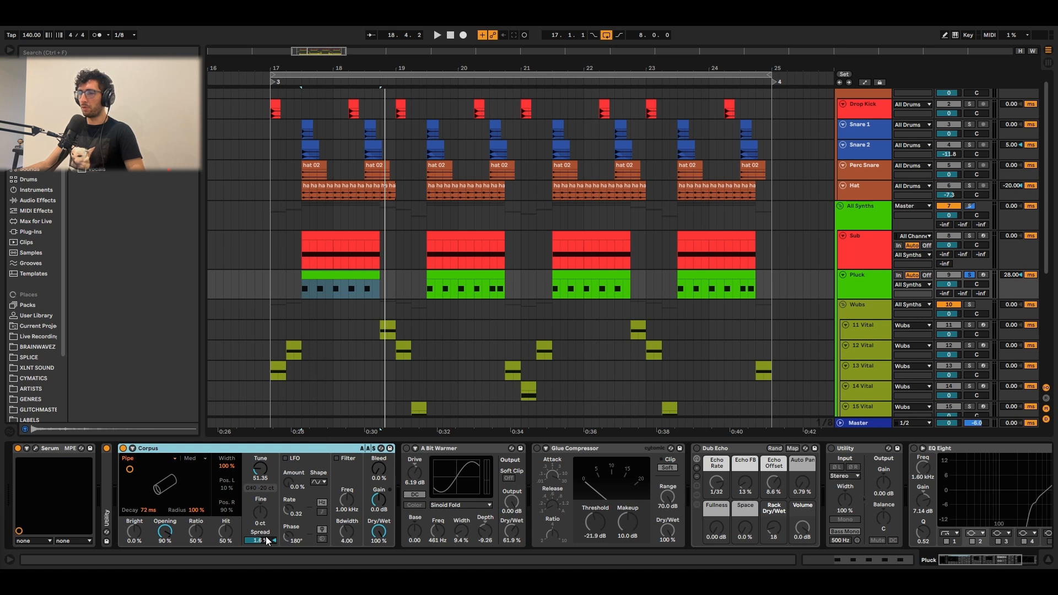
key("space")
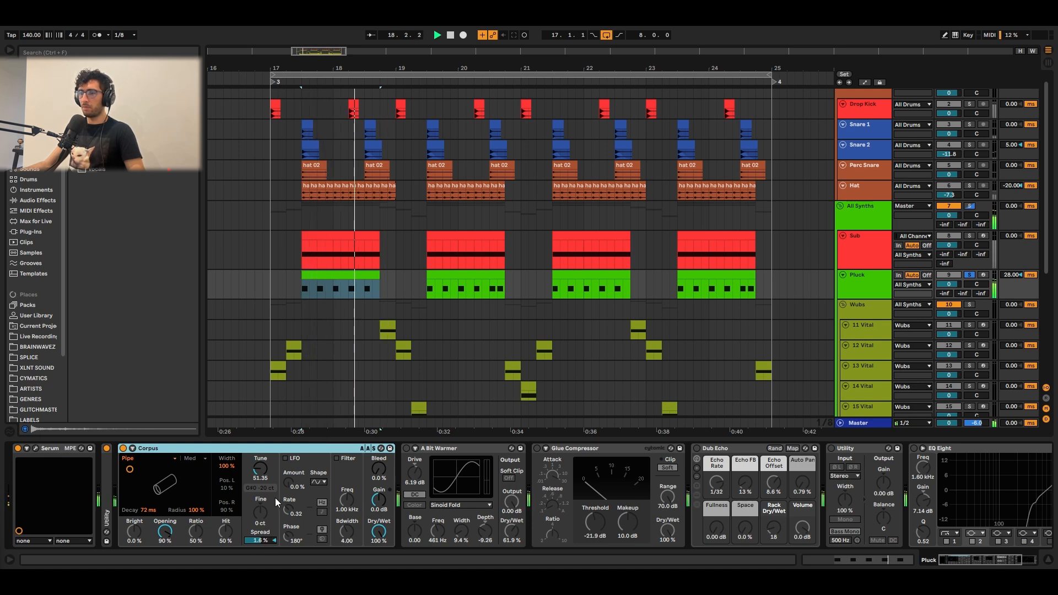
key("space")
Step: Reactivate the A Bit Warmer saturator on the Pluck track and play the clip through it
left_click(406, 448)
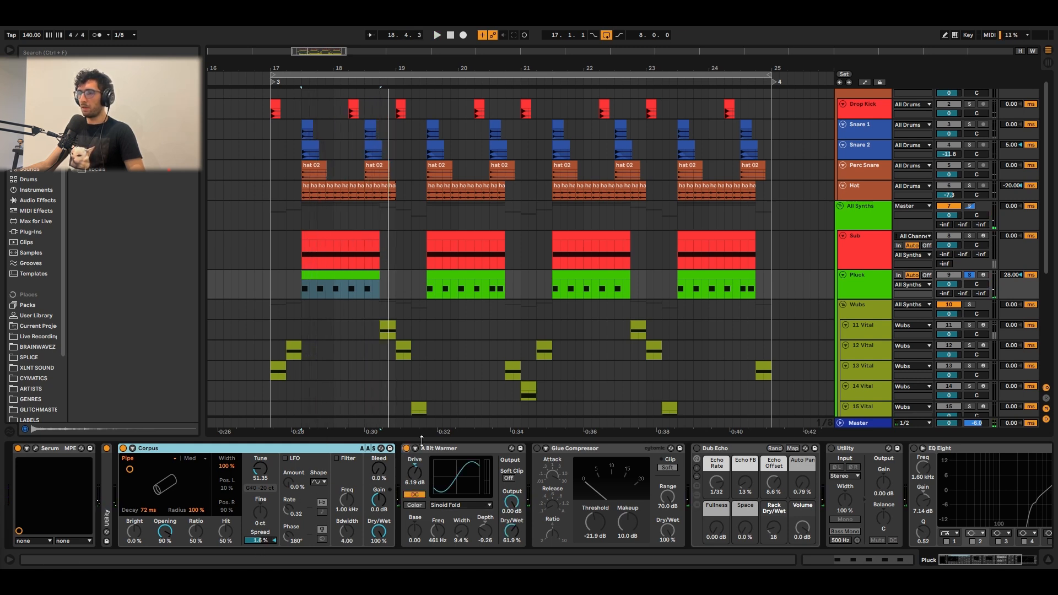
left_click(450, 446)
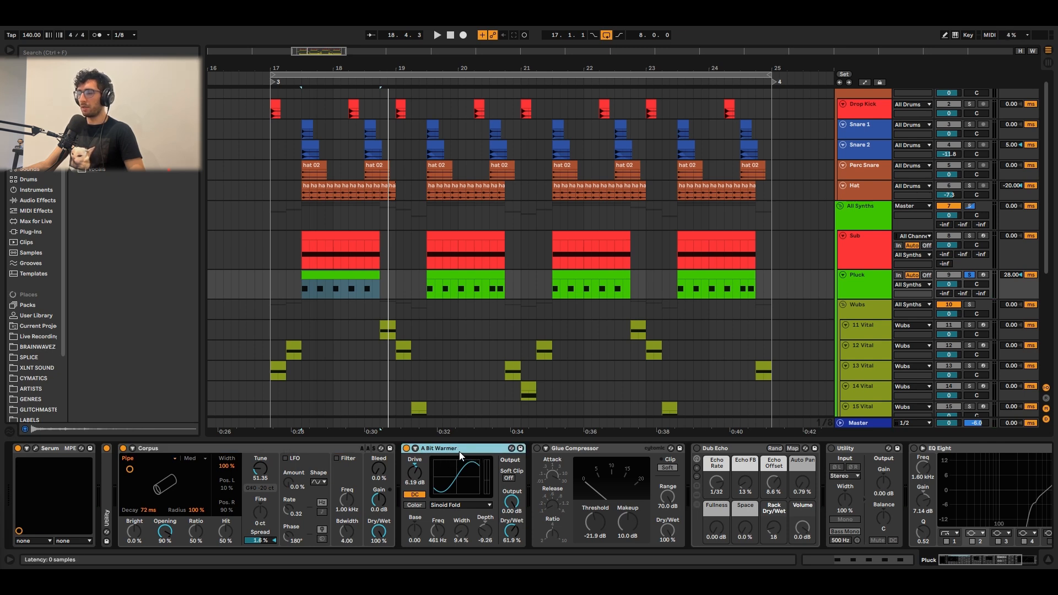
key("space")
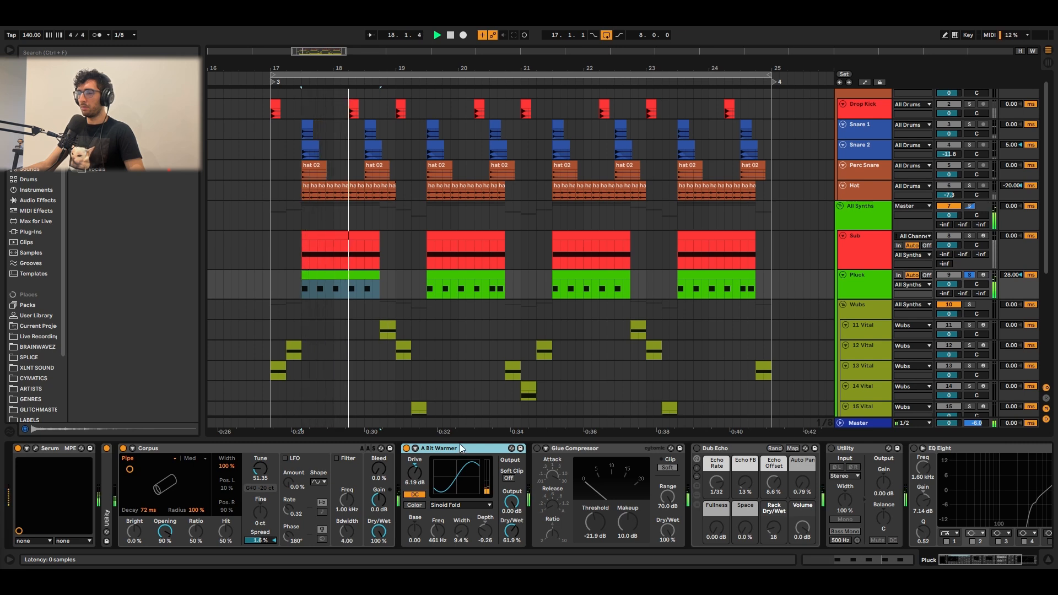
key("space")
Step: Reactivate the Glue Compressor on the Pluck track, examine its settings and play the clip through it
left_click(537, 448)
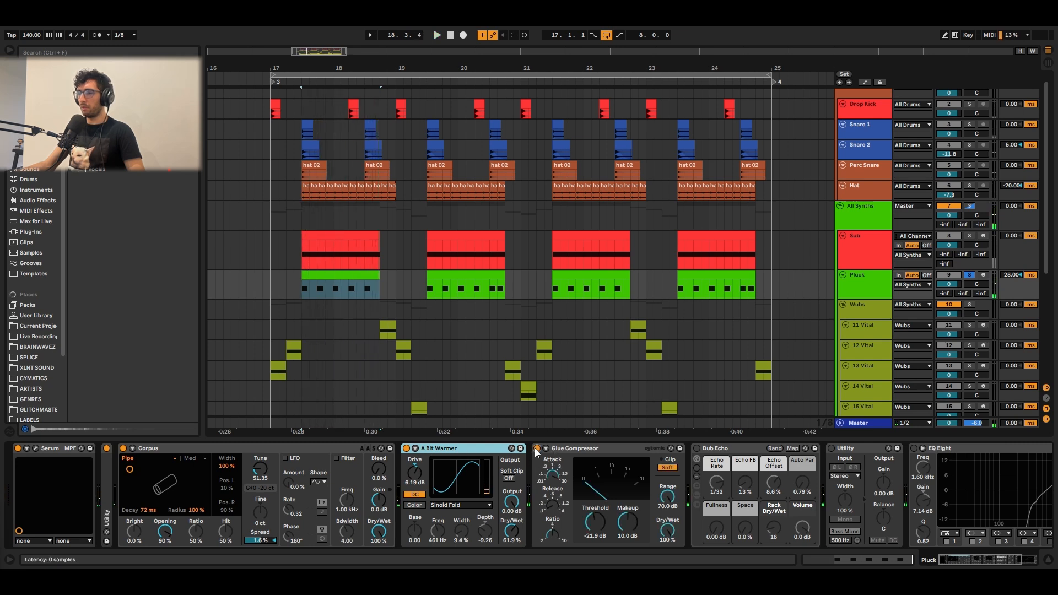
left_click(554, 480)
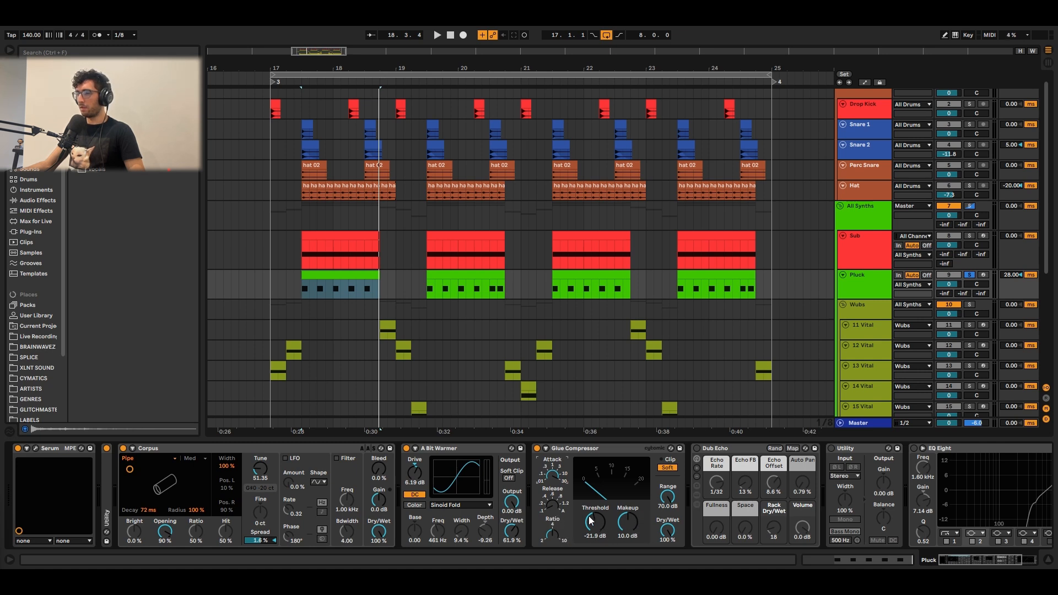
key("space")
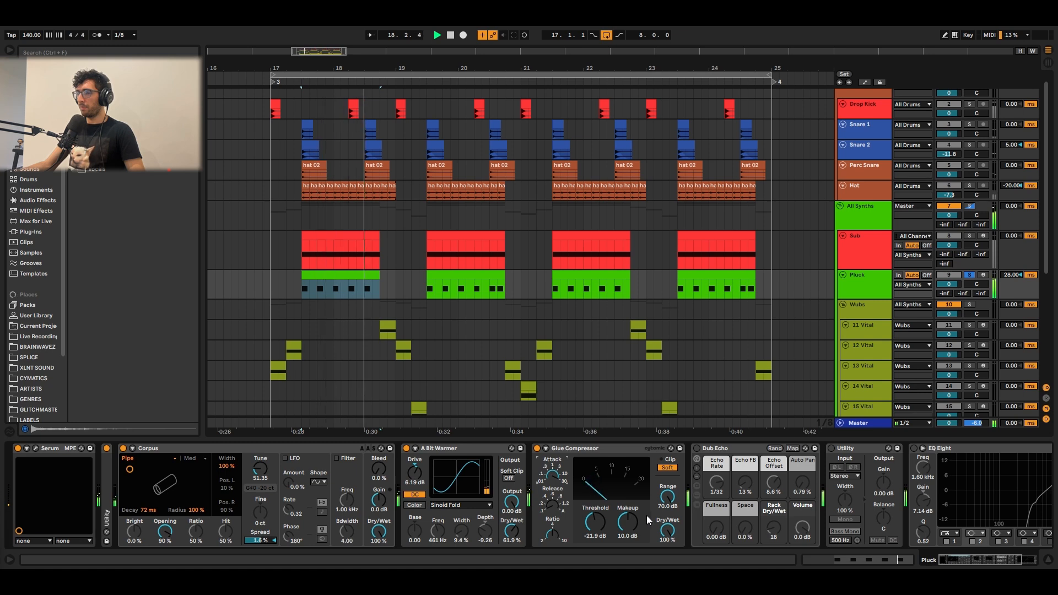
key("space")
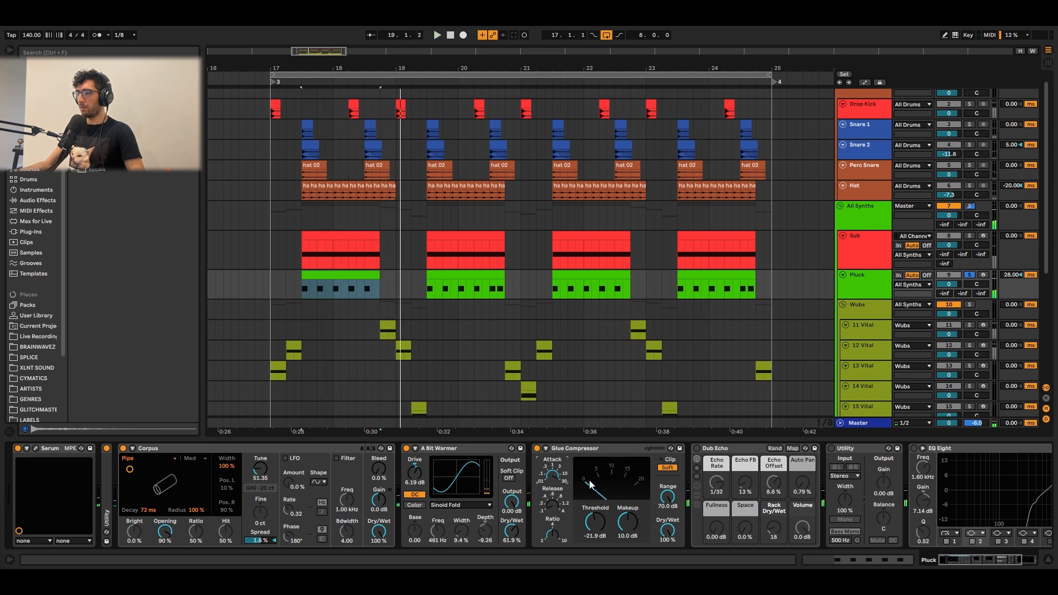
Step: Reactivate the Dub Echo rack and the Utility after it on the Pluck track, playing the clip through each
left_click(695, 448)
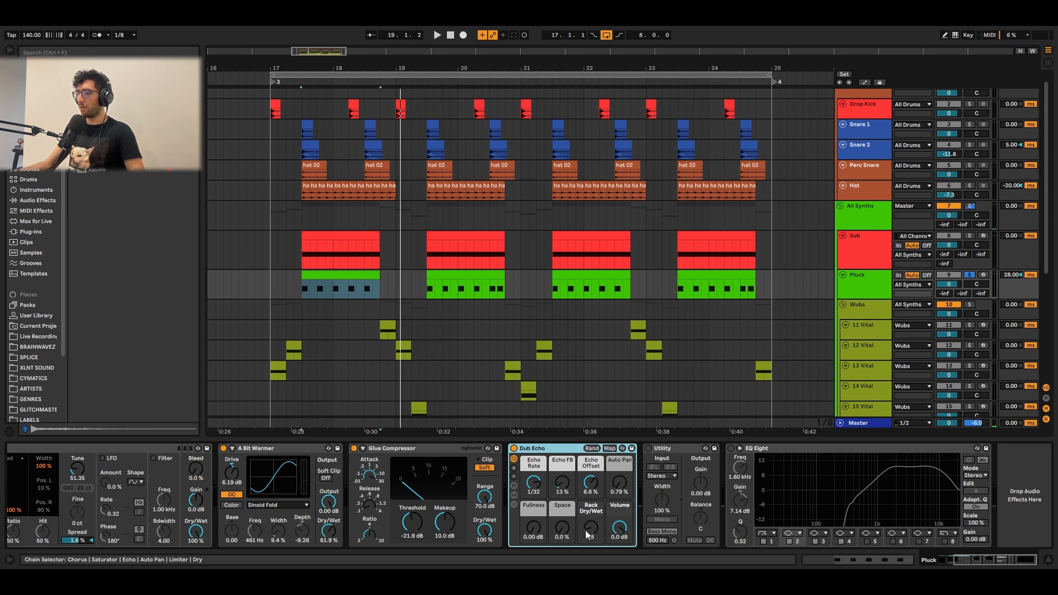
key("space")
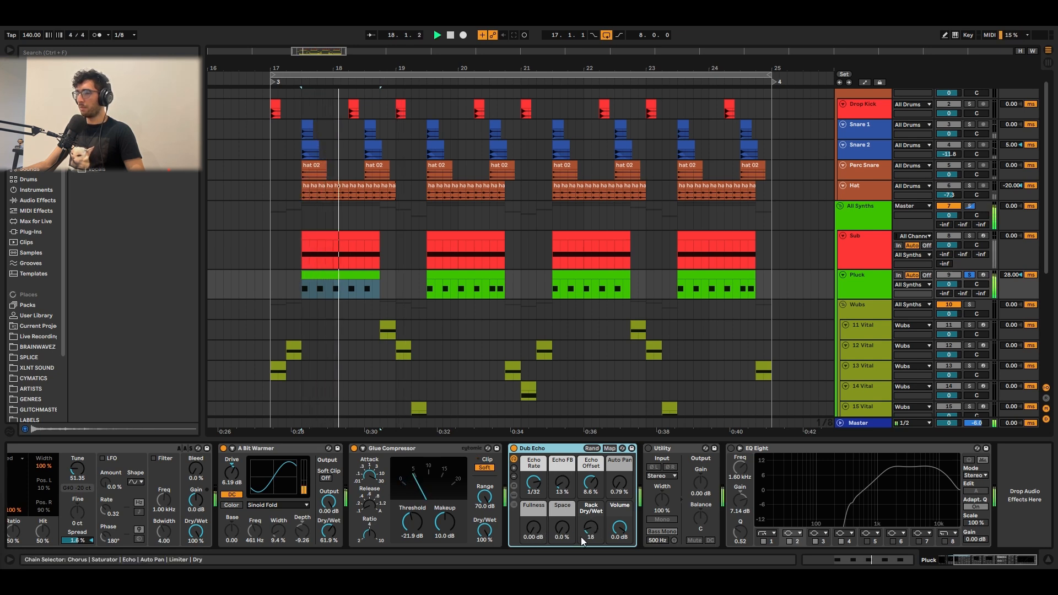
key("space")
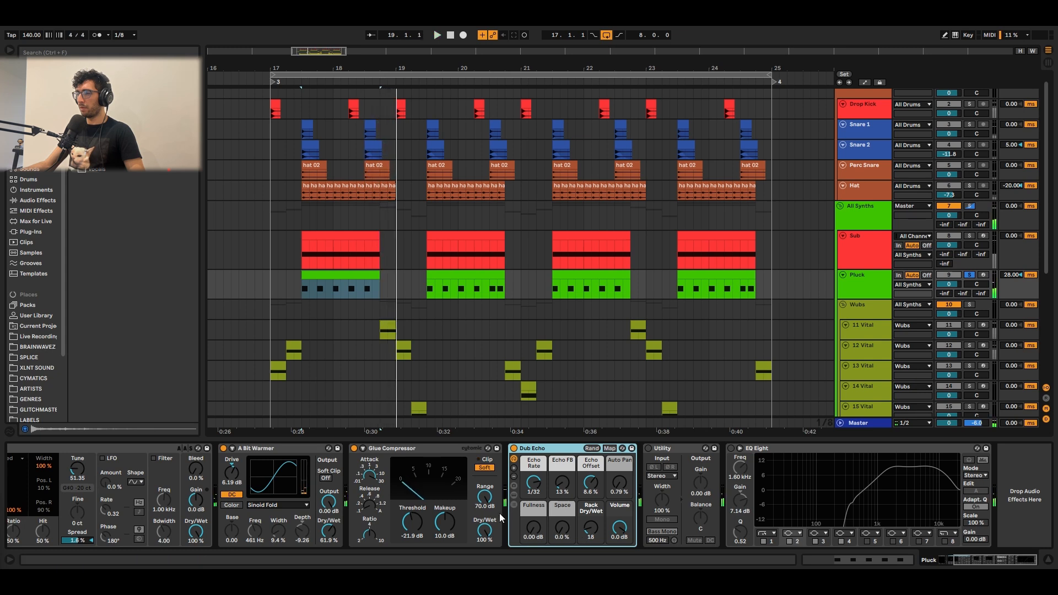
left_click(647, 448)
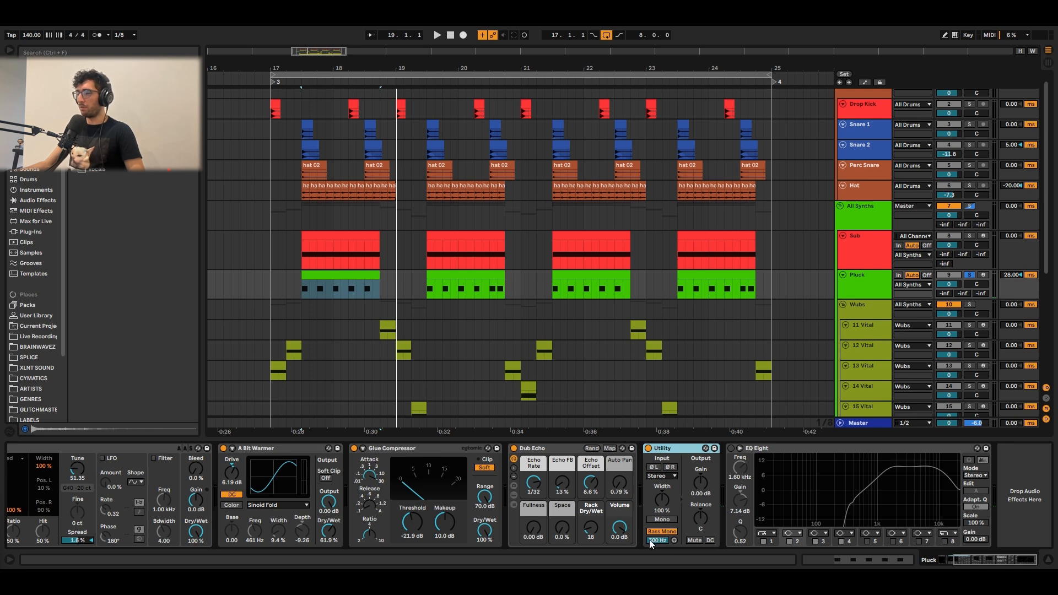
key("space")
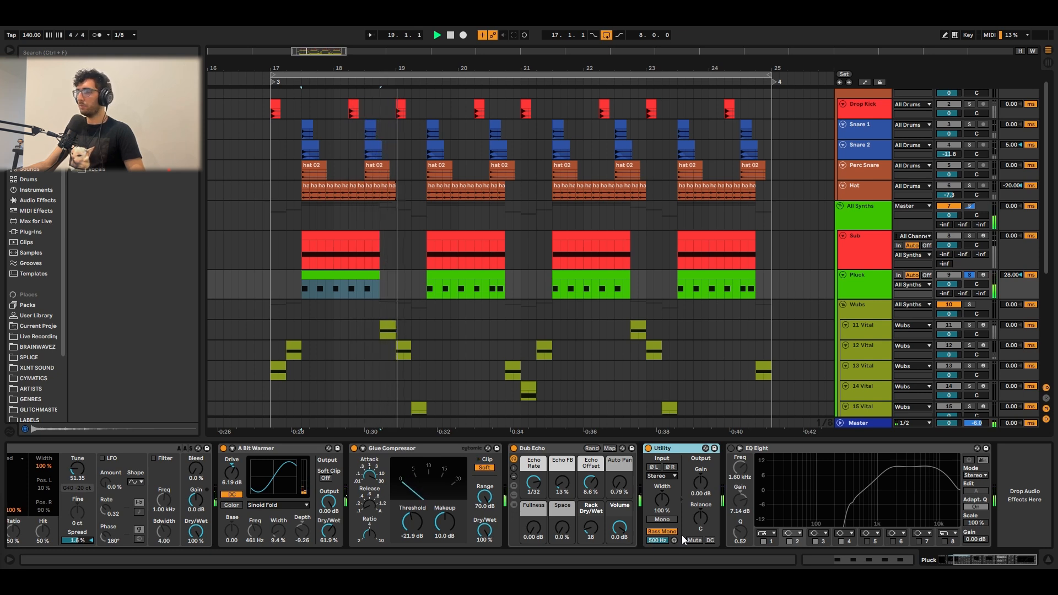
Step: Reactivate the Pluck track's EQ Eight, examine its two high-frequency boost bands and play the clip through it
left_click(731, 448)
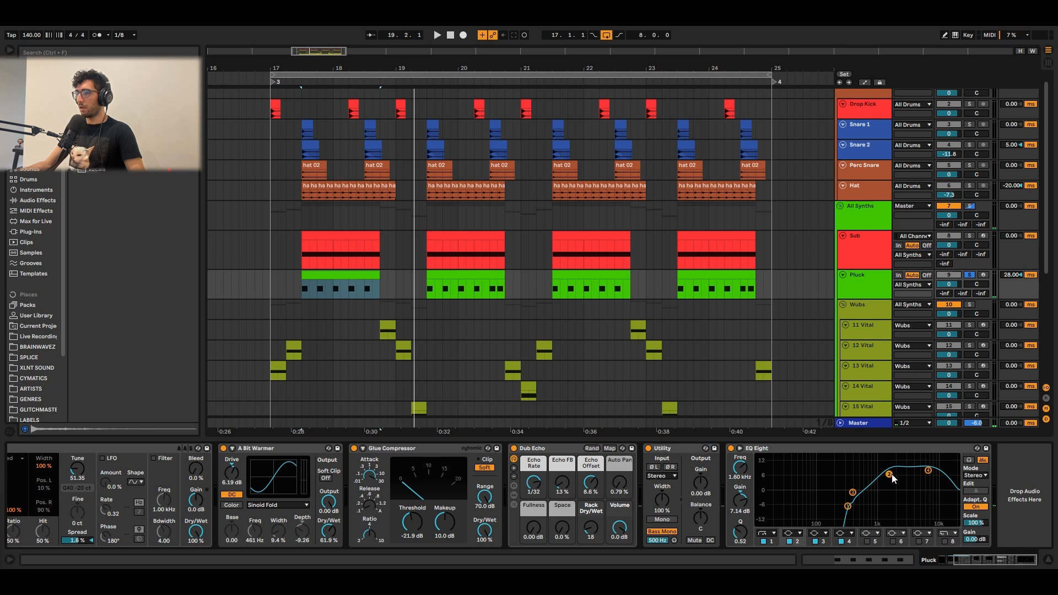
left_click(928, 472)
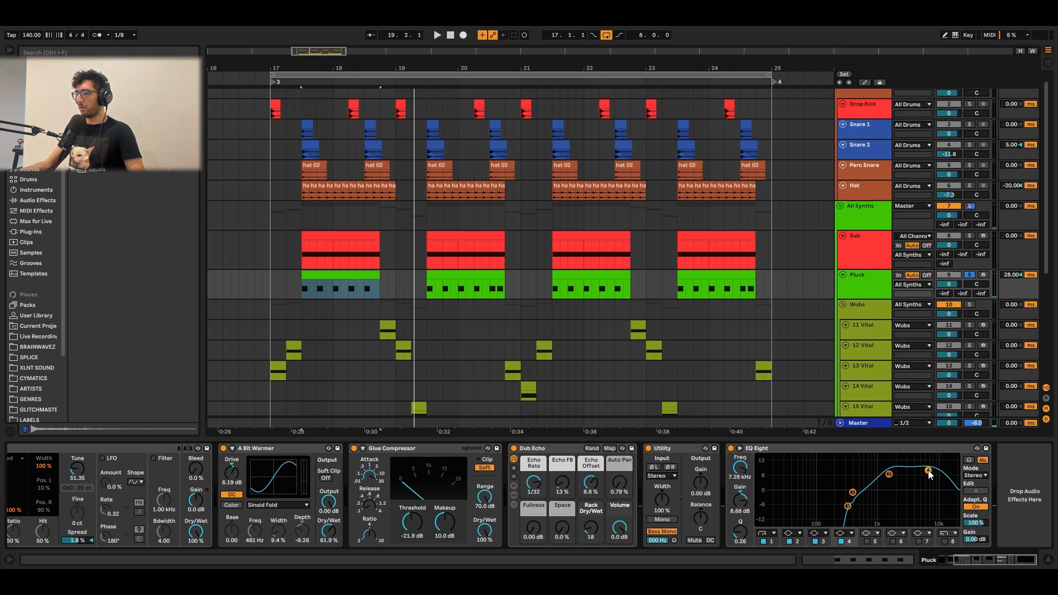
left_click(889, 474)
key("space")
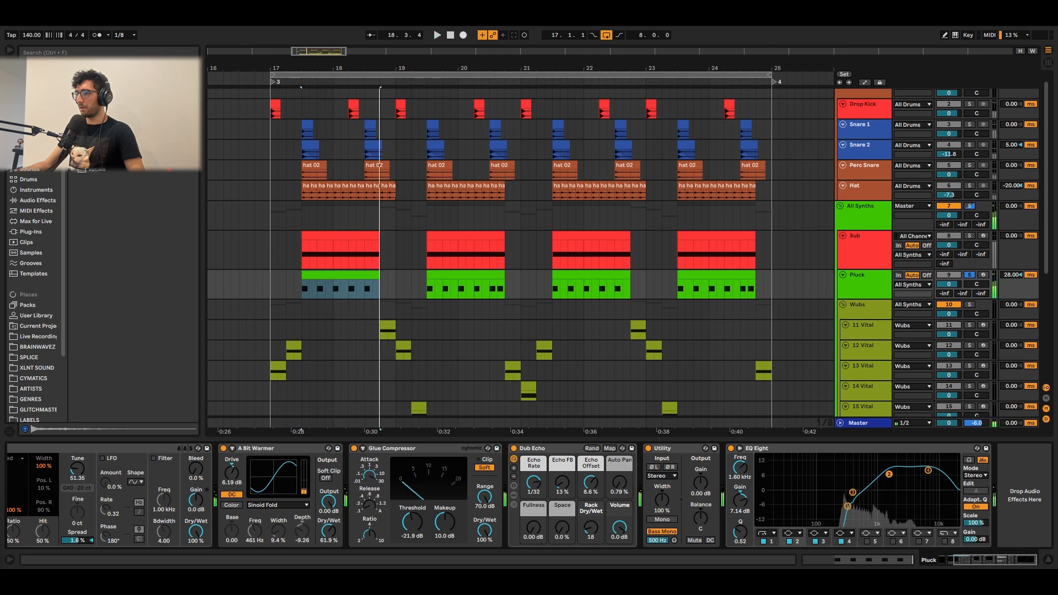
left_click(923, 471)
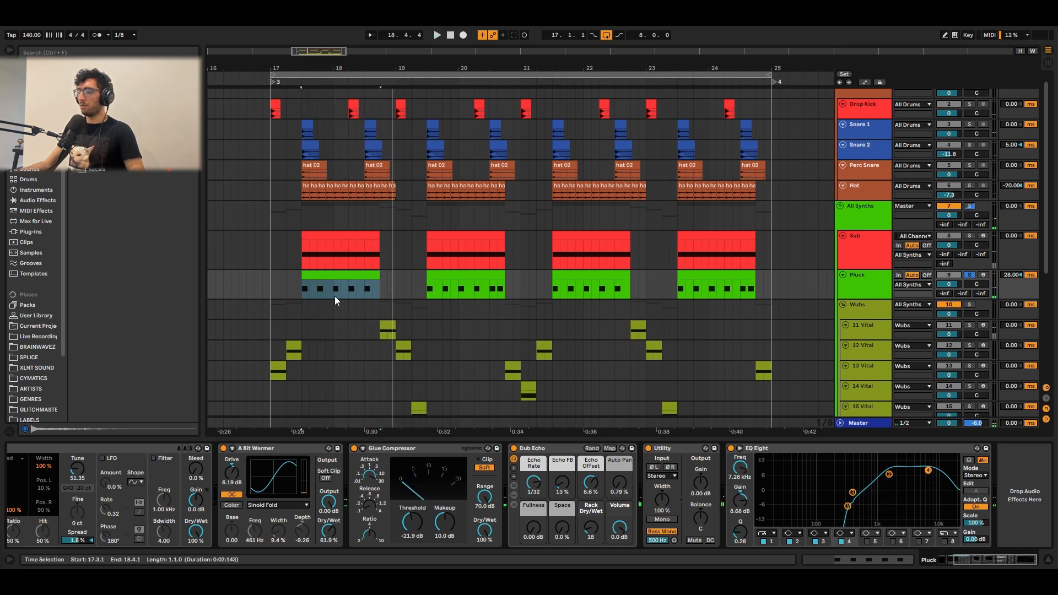
Step: Solo the Sub track together with Pluck and play their first clips as a combined layer
left_click(858, 249, "shift")
left_click(969, 236)
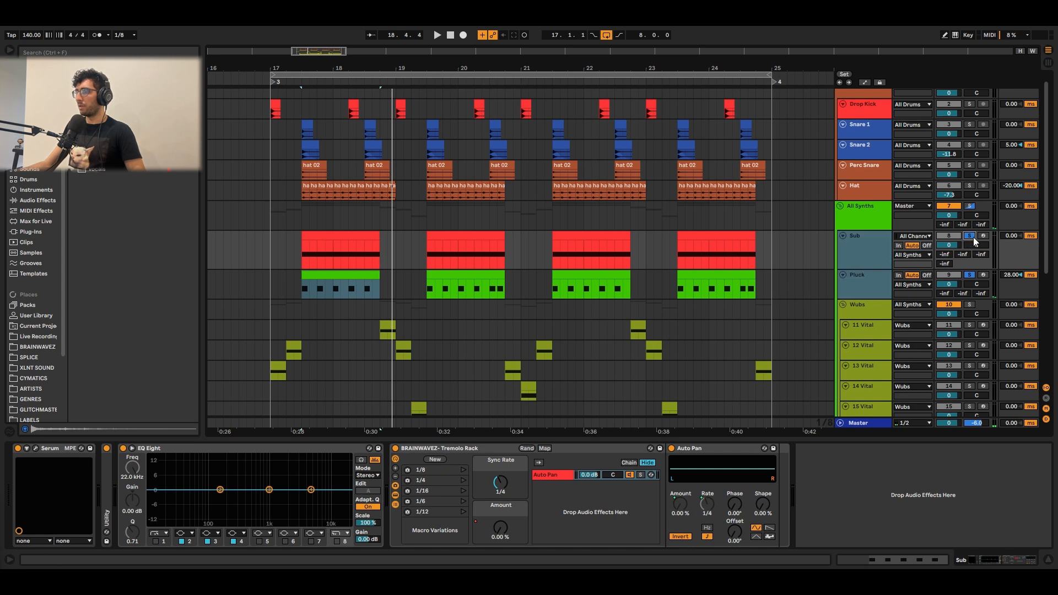
left_click(338, 236)
key("space")
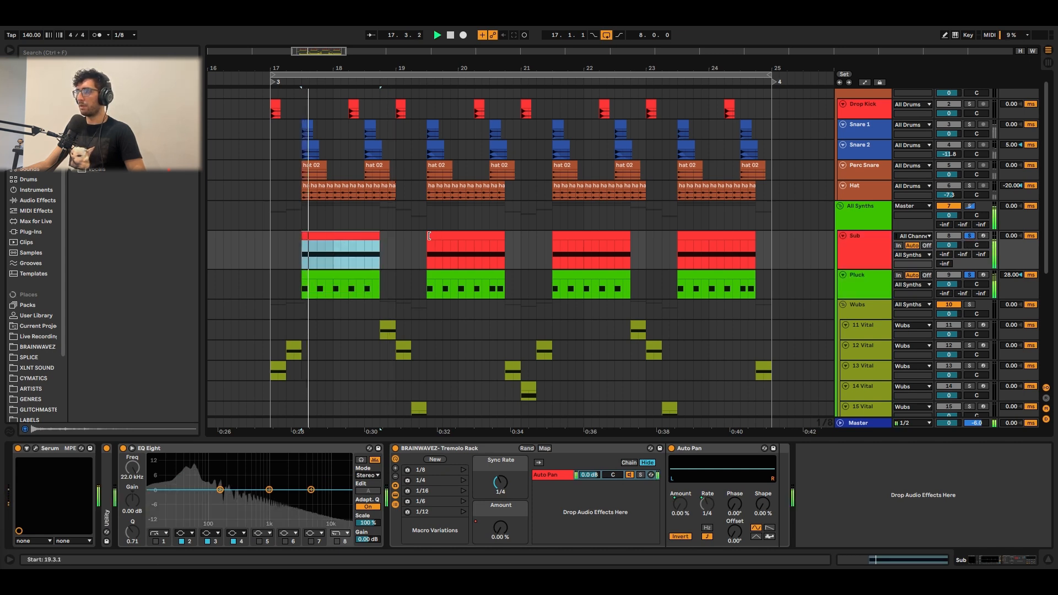
key("space")
Step: Take Sub and Pluck out of solo and reduce the height of their tracks in the arrangement
left_click(270, 215)
left_click(302, 212)
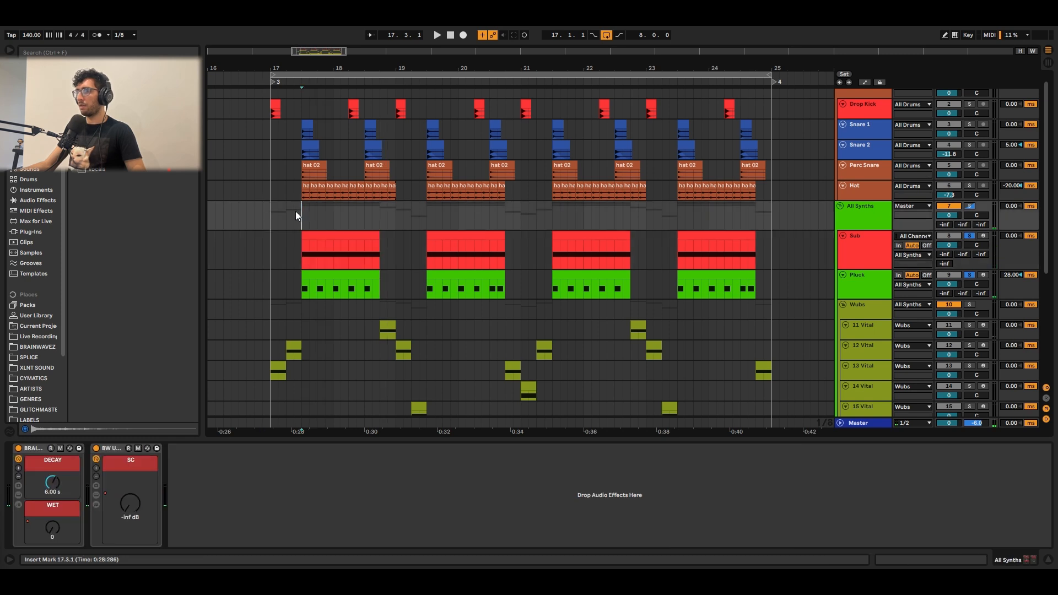
key("a")
key("a")
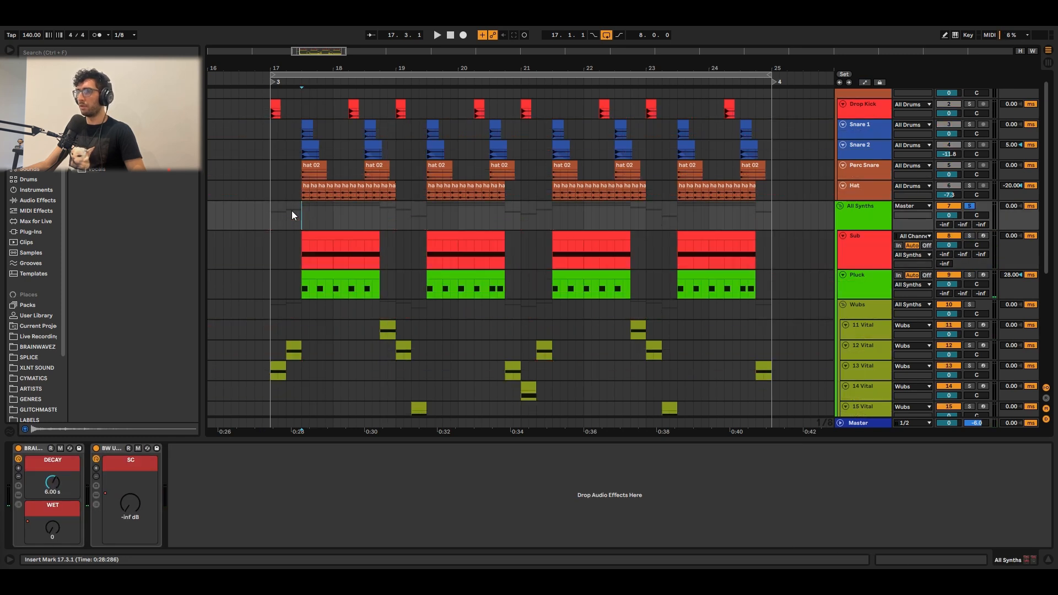
left_click(867, 259)
left_click(274, 203)
scroll(274, 204, "down", 1)
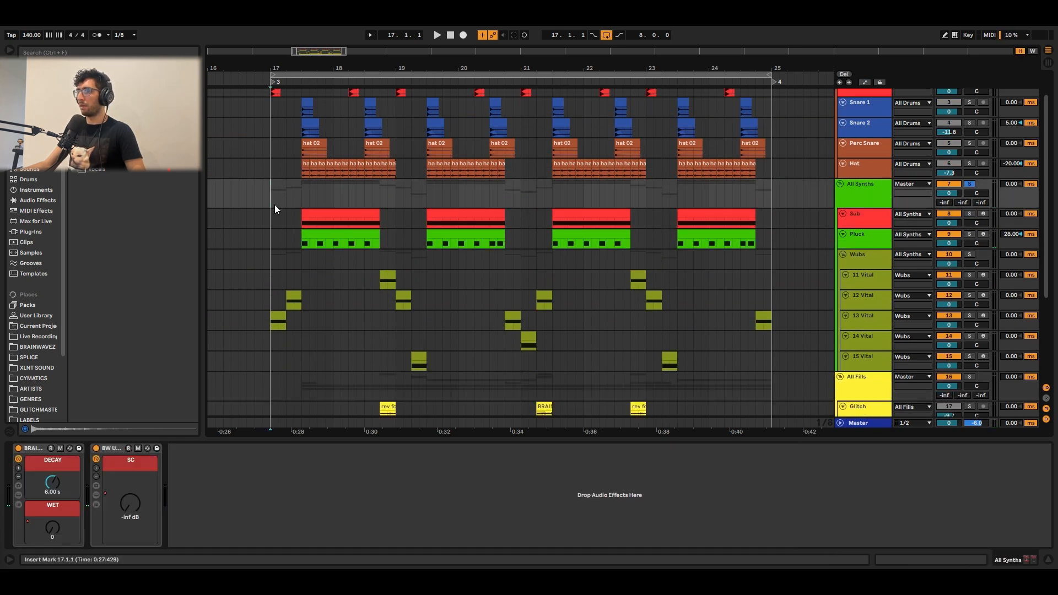
Step: Solo the Wubs group and play it from several of its clips to audition the Vital basses
left_click(365, 259)
left_click(385, 275)
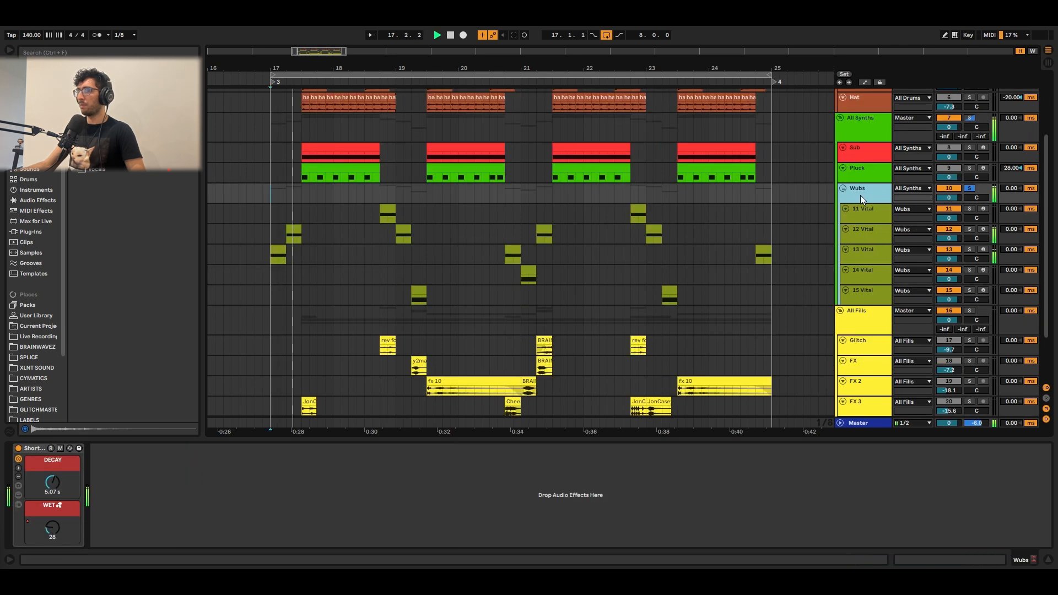
left_click(376, 193)
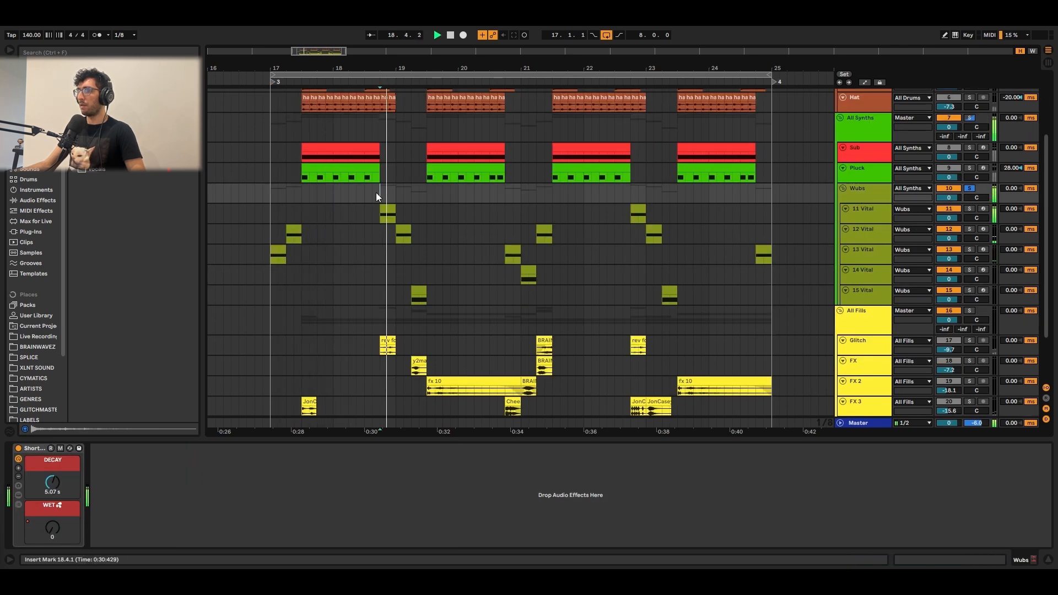
left_click(504, 237)
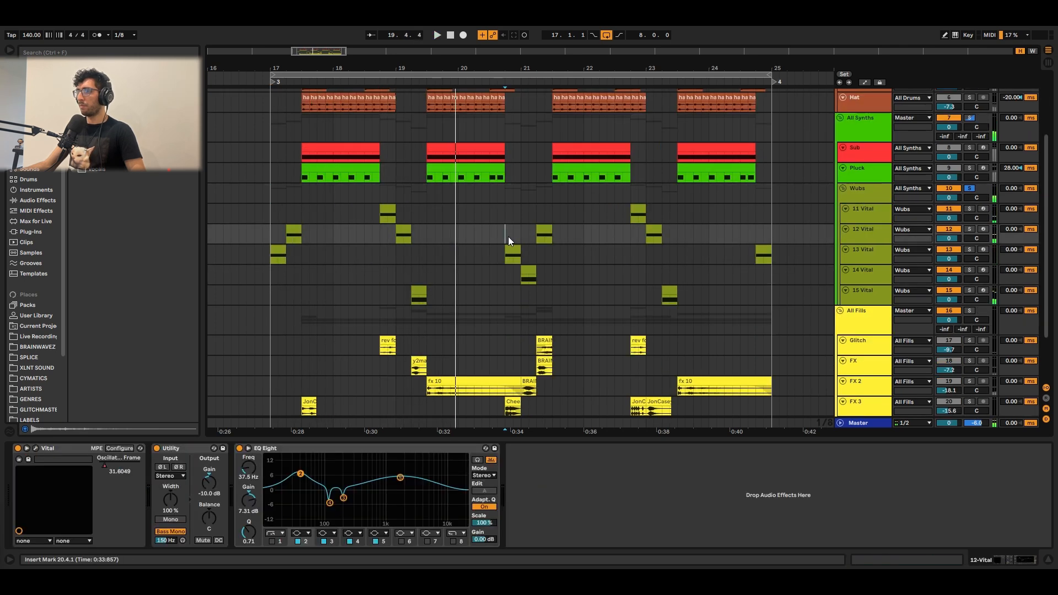
left_click_drag(631, 218, 645, 219)
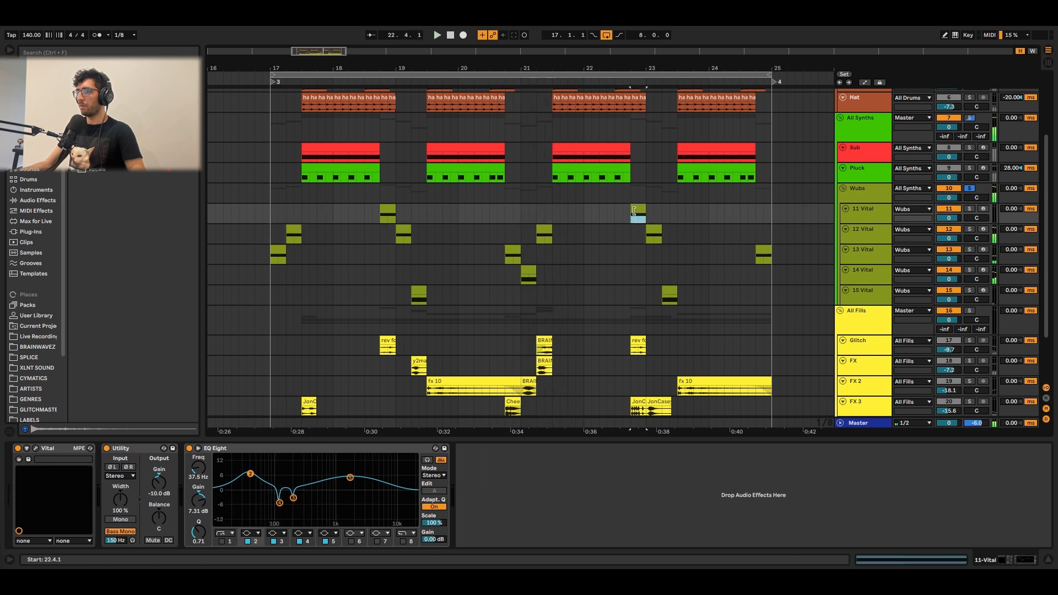
left_click_drag(756, 259, 771, 259)
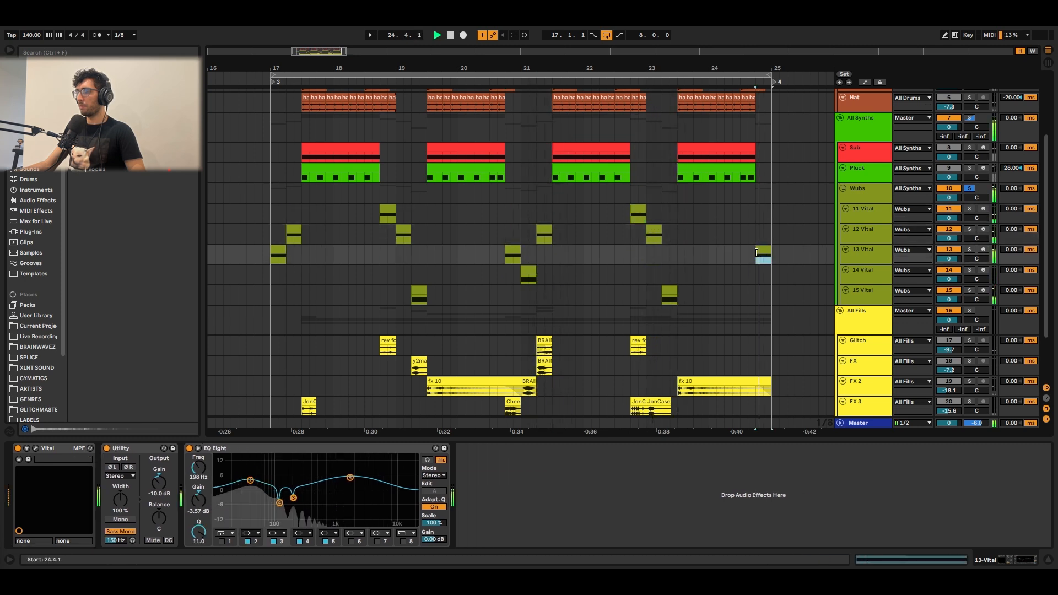
Step: Clear the solo and go through the Vital tracks inside the Wubs group, returning to the group's own reverb rack
scroll(617, 245, "up", 5)
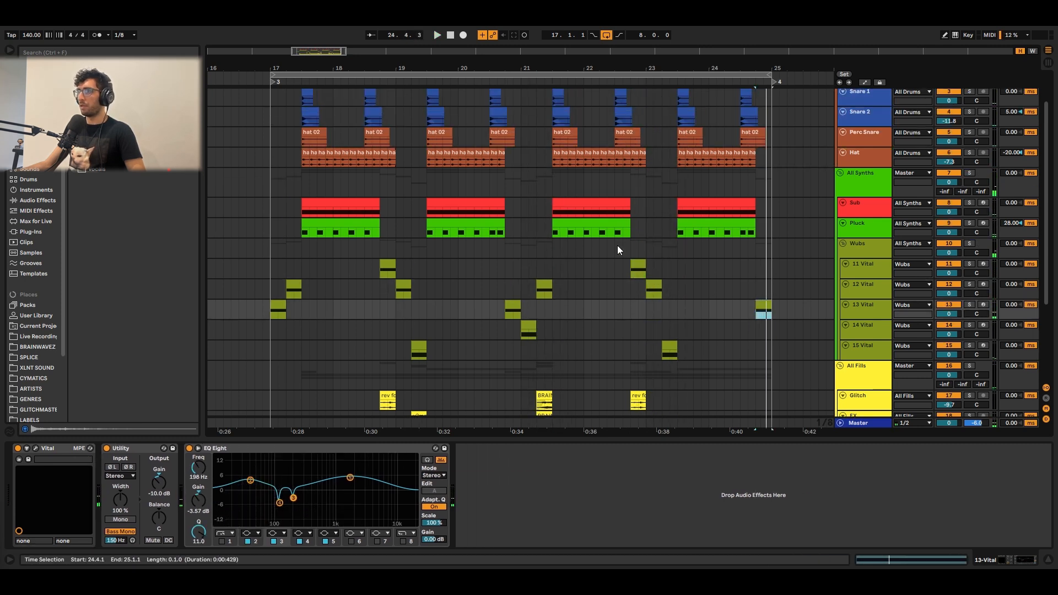
scroll(616, 246, "down", 2)
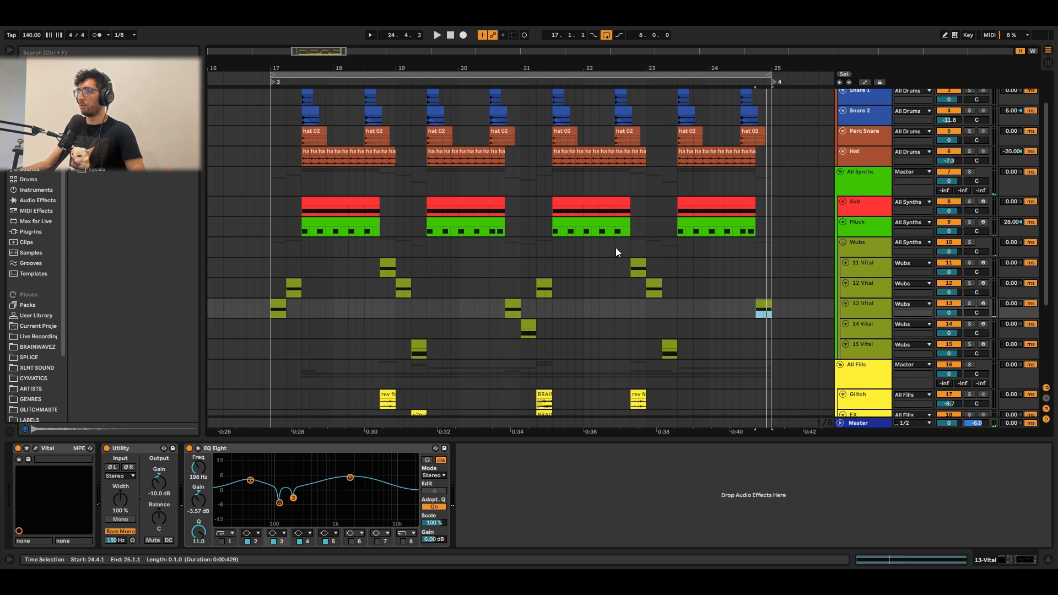
left_click(863, 253)
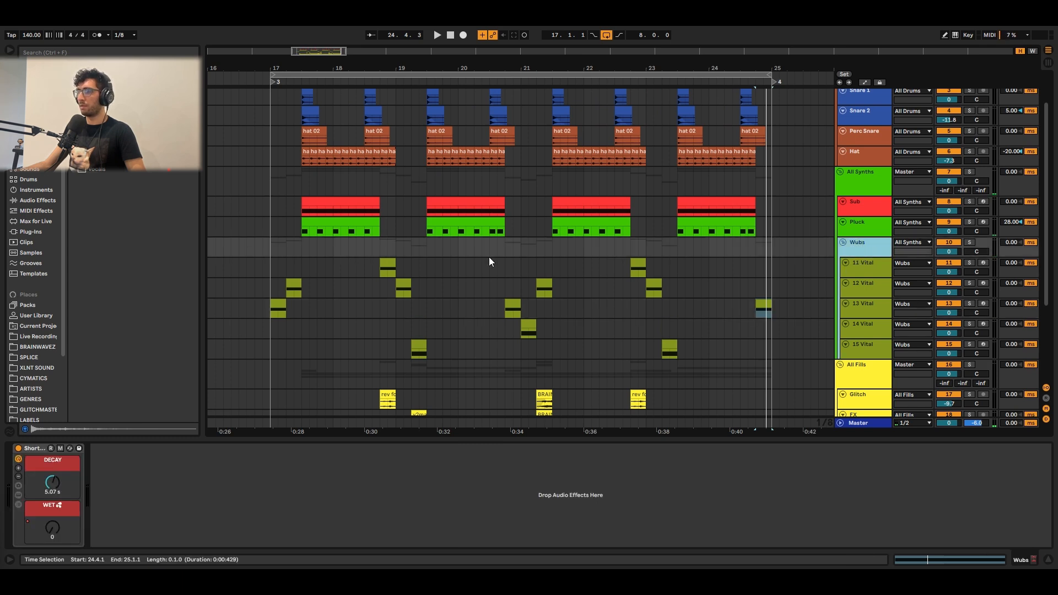
left_click(273, 251)
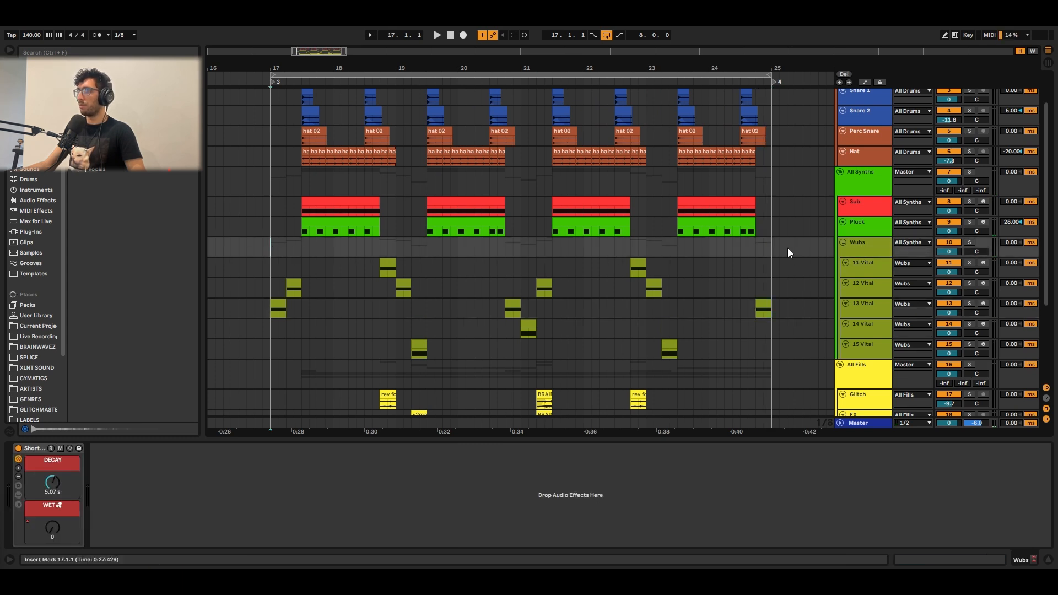
left_click(868, 270)
left_click(865, 291)
left_click(864, 313)
left_click(867, 328)
left_click(861, 247)
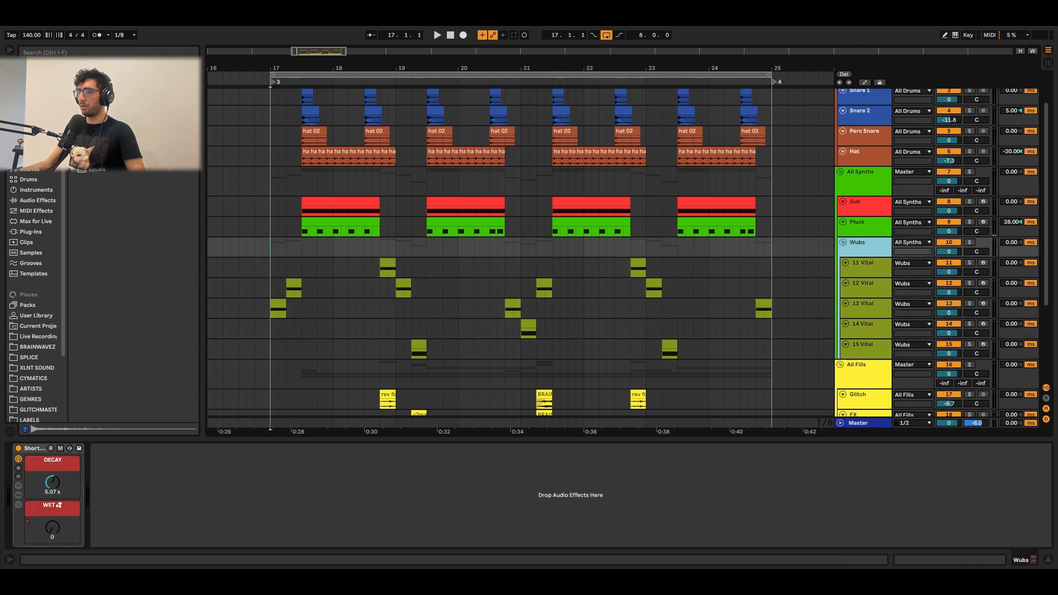
Step: Display the WET automation of the Wubs group's reverb rack and enlarge the group track to examine its curves
left_click(49, 513)
key("a")
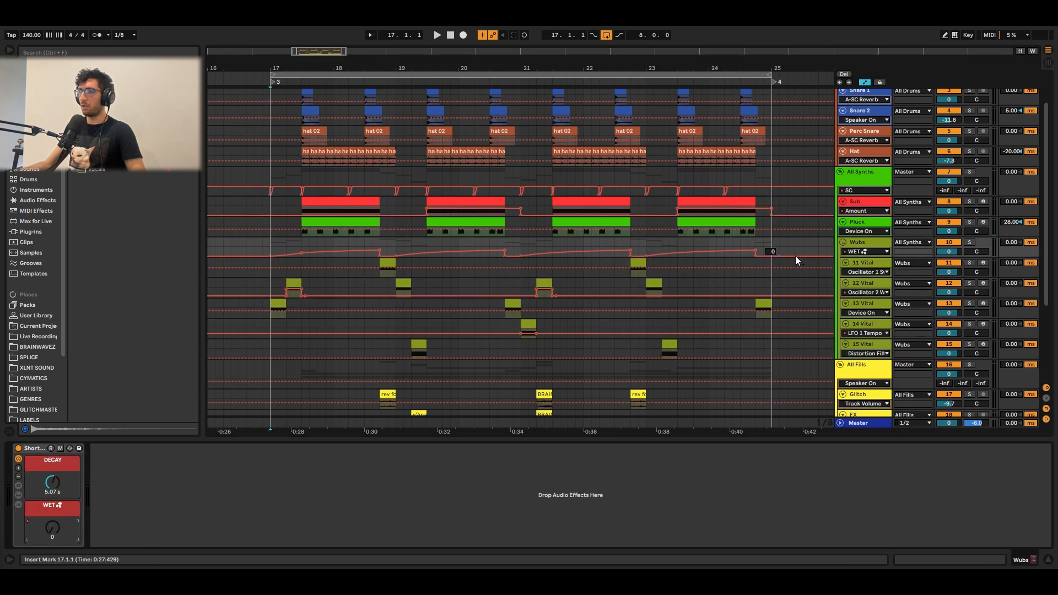
left_click_drag(867, 258, 868, 276)
left_click_drag(262, 262, 350, 255)
left_click(266, 260)
left_click(275, 258)
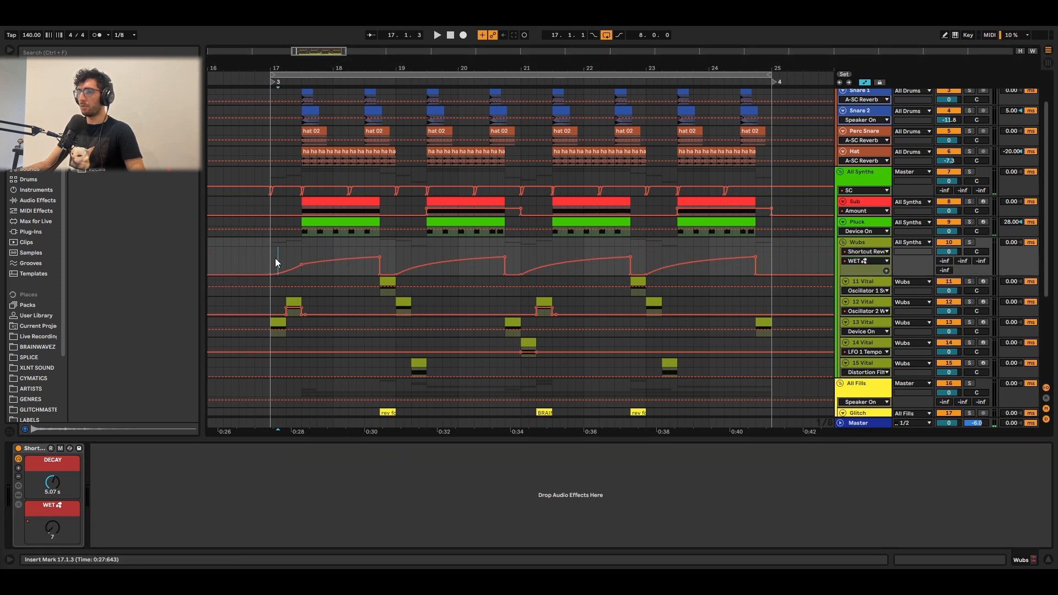
Step: Play the soloed Wubs group with its reverb rack on and off for comparison, and switch the rack back on
left_click(266, 255)
key("space")
left_click(267, 254)
key("space")
left_click(18, 448)
key("space")
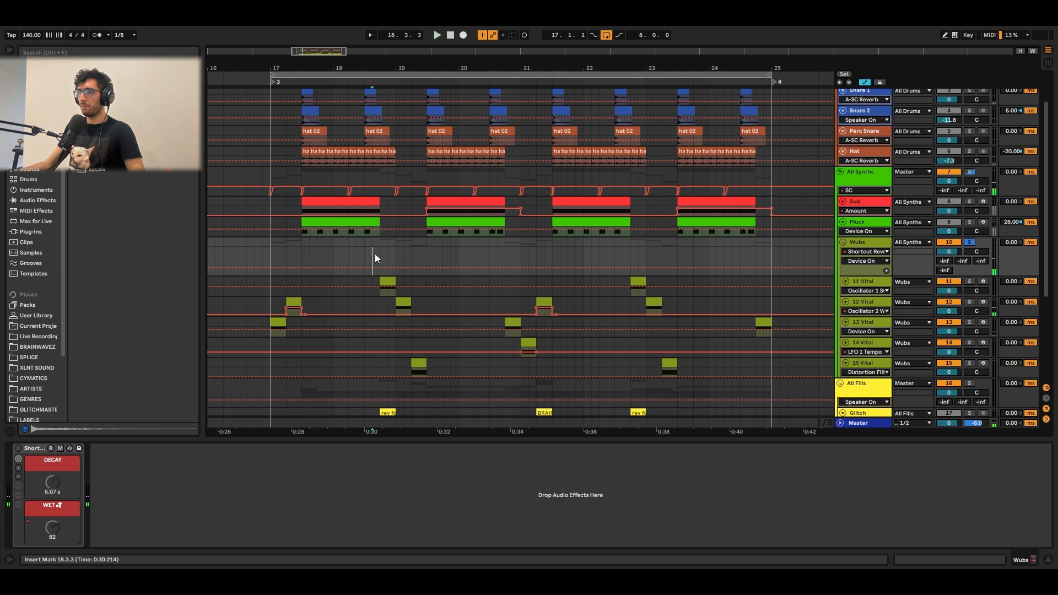
left_click(18, 448)
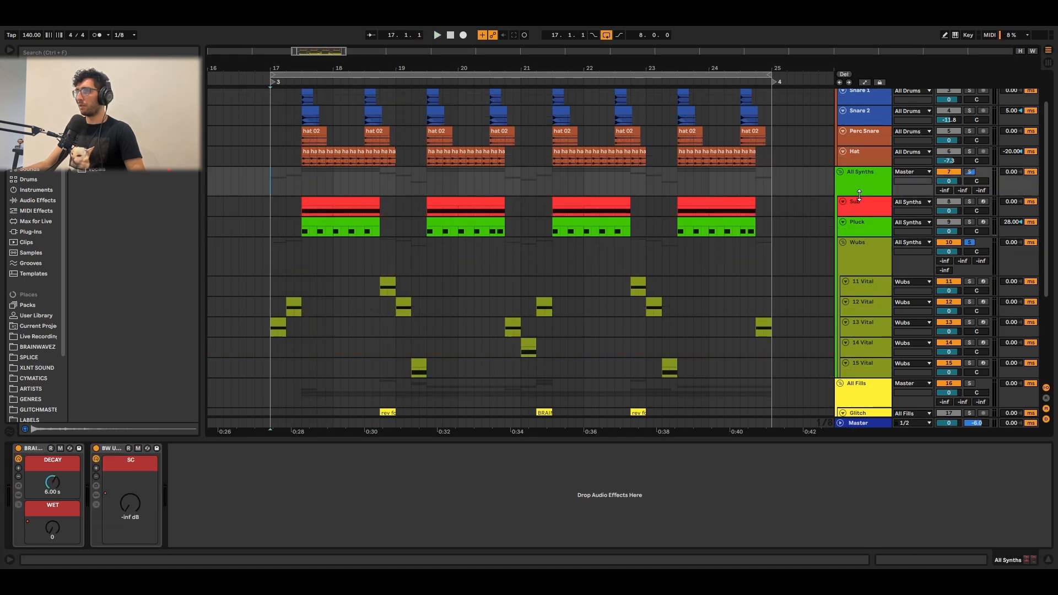
Step: Enlarge the All Synths group track and display its SC sidechain automation followed by its reverb WET automation
left_click_drag(859, 195, 858, 214)
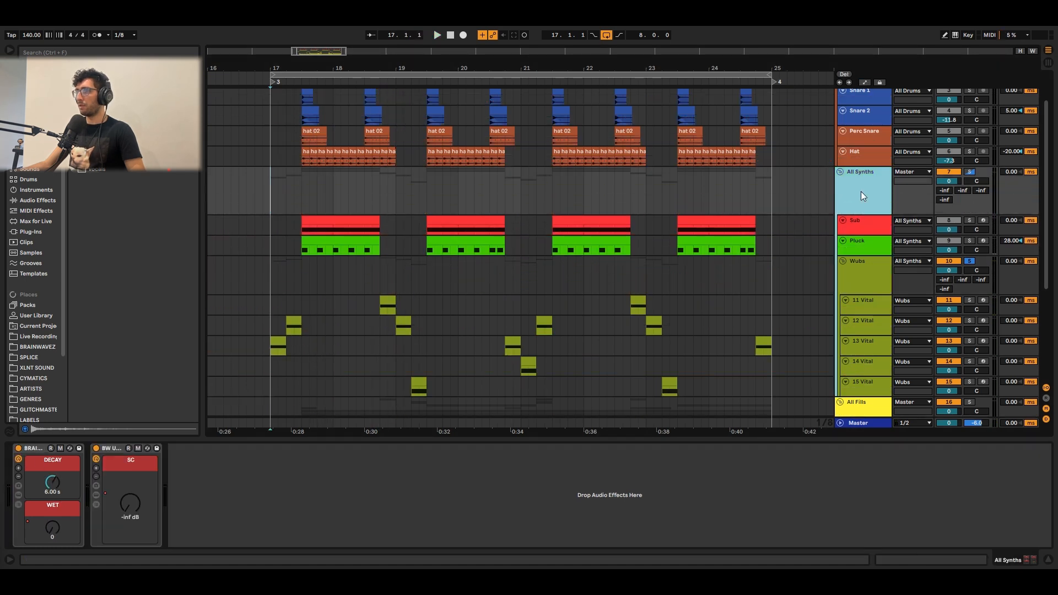
key("a")
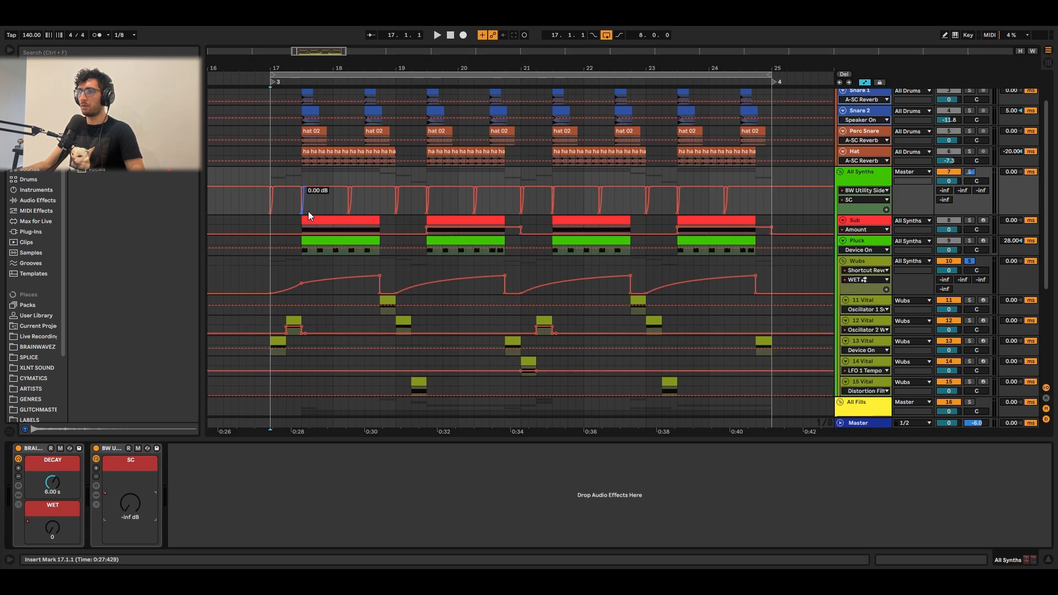
left_click(54, 520)
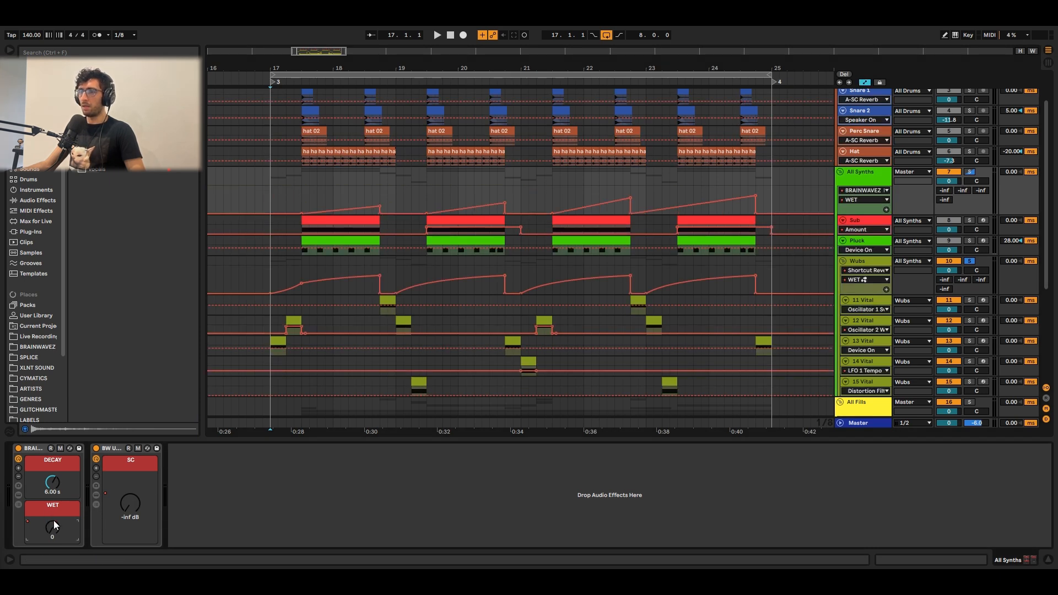
Step: Play the soloed All Synths group from 17.3.1 with the automation lanes hidden, and display the lanes again
left_click(301, 184)
scroll(300, 185, "up", 3)
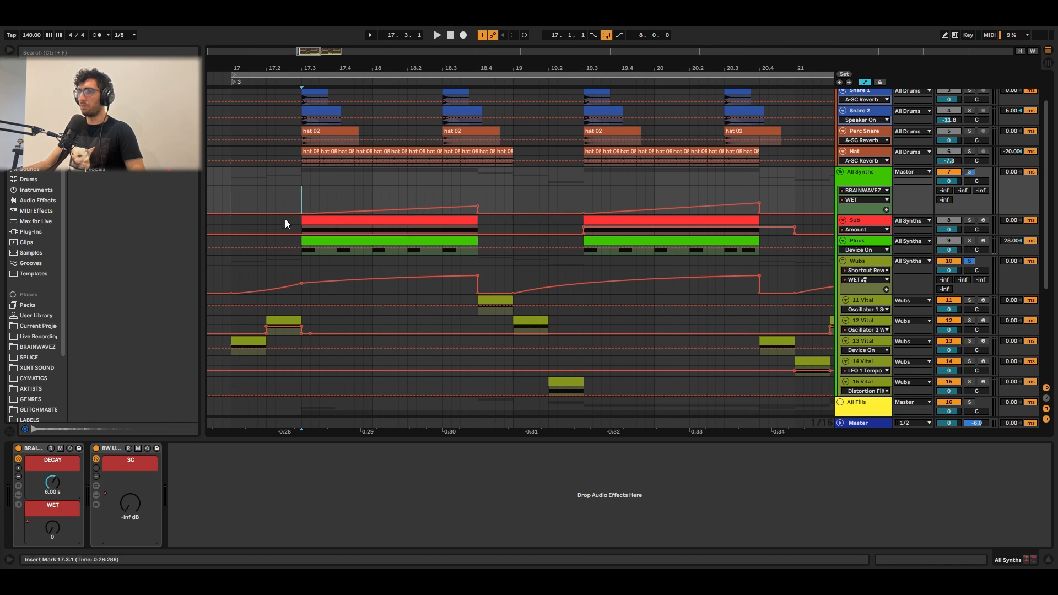
key("a")
left_click(863, 242)
left_click(866, 221)
left_click(866, 197)
key("space")
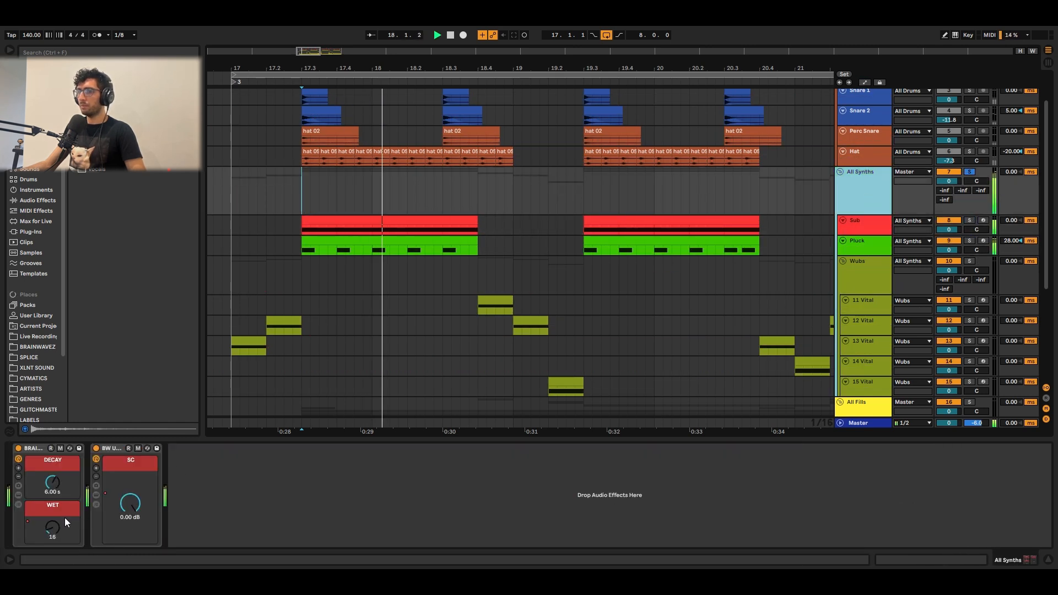
key("a")
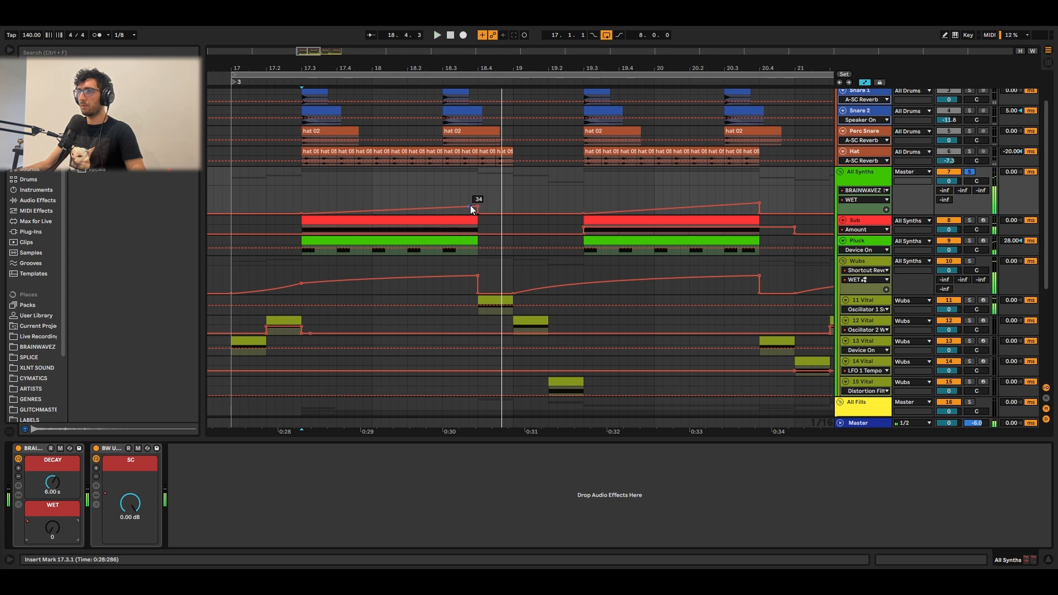
Step: Enlarge the All Synths group track to examine its four rising reverb WET automation ramps
scroll(527, 224, "down", 6)
left_click_drag(505, 230, 570, 227)
left_click(571, 227)
left_click(657, 208)
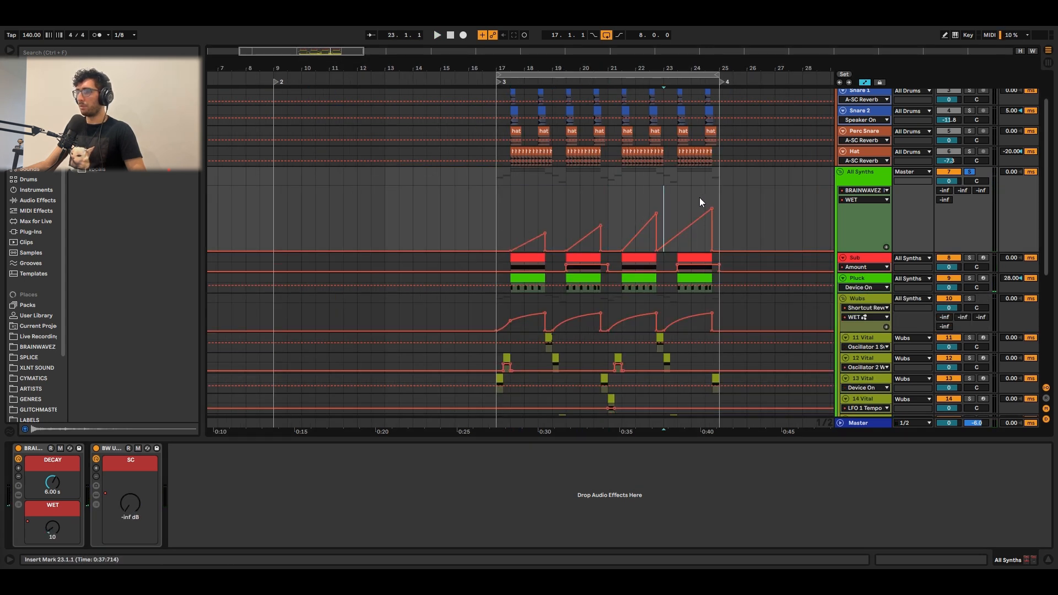
scroll(661, 201, "up", 3)
Step: Play the soloed All Synths group from the start of each WET ramp, at 17.3.1, 19.3.1, 21.3.1 and 23.3.1
left_click(330, 217)
key("space")
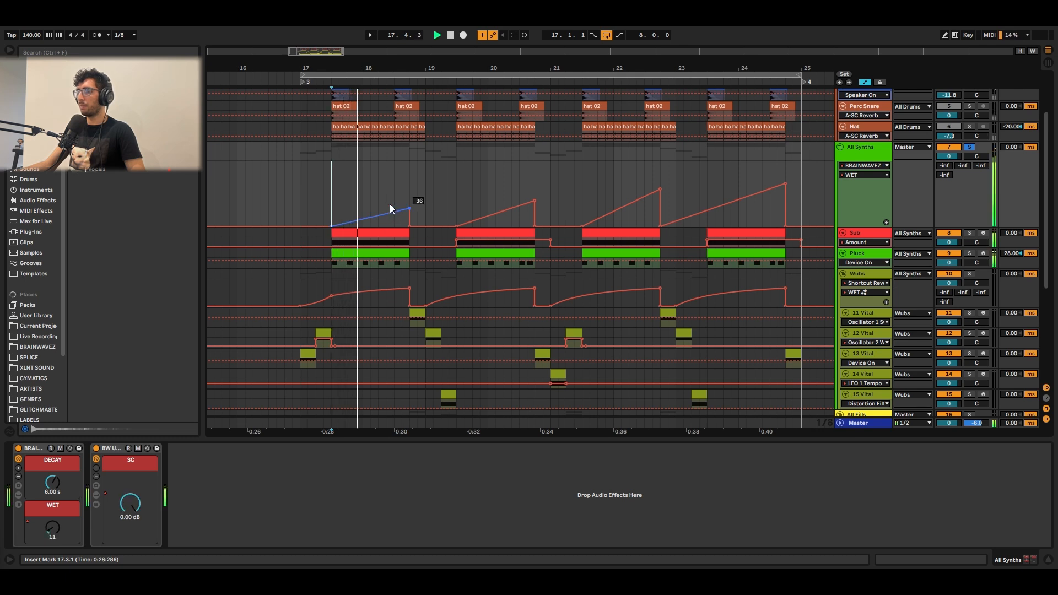
left_click(455, 200)
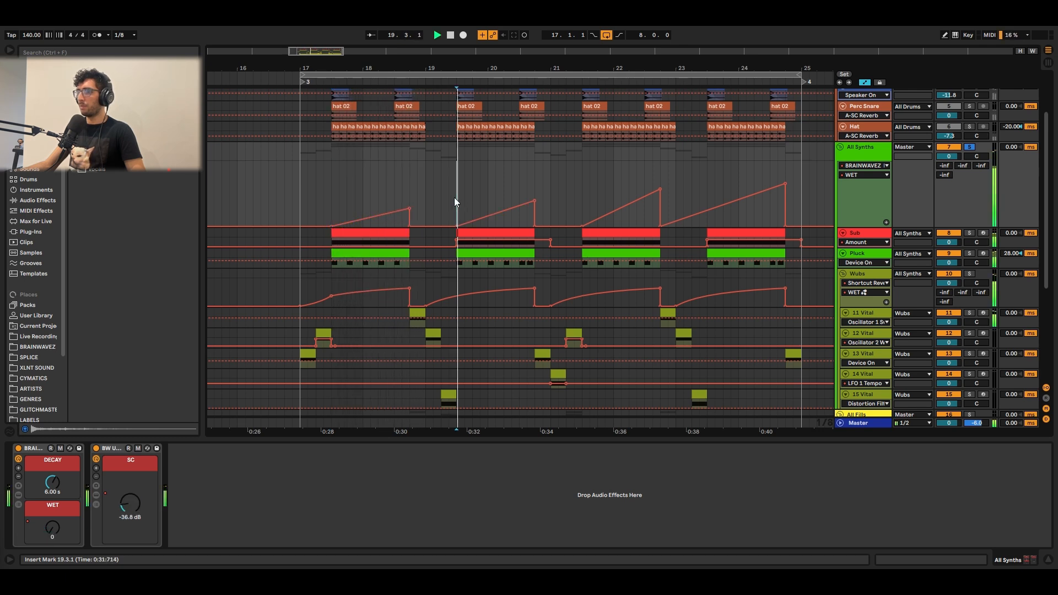
left_click(584, 191)
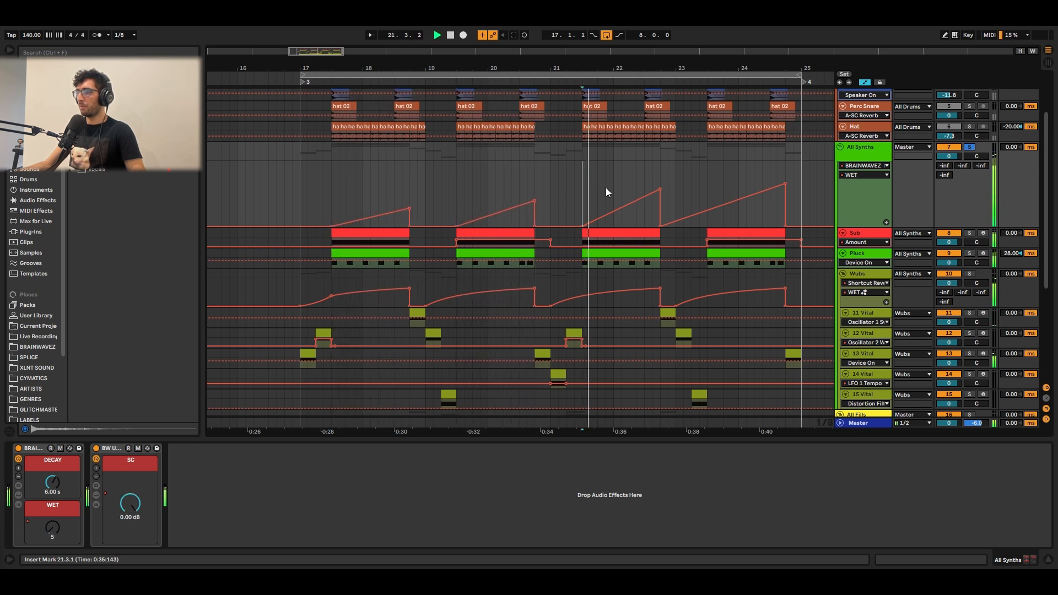
left_click(711, 184)
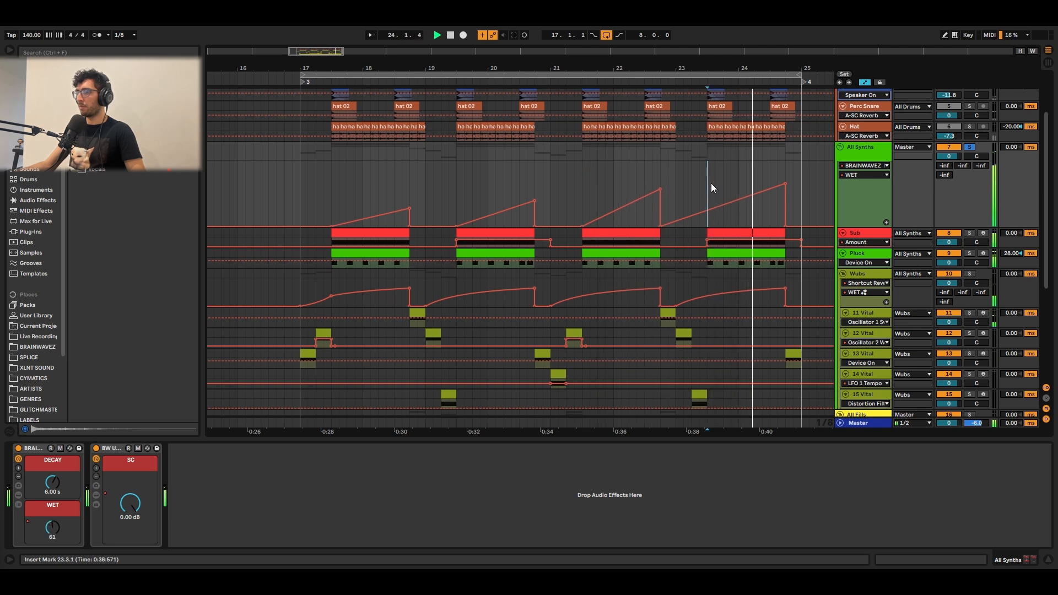
key("a")
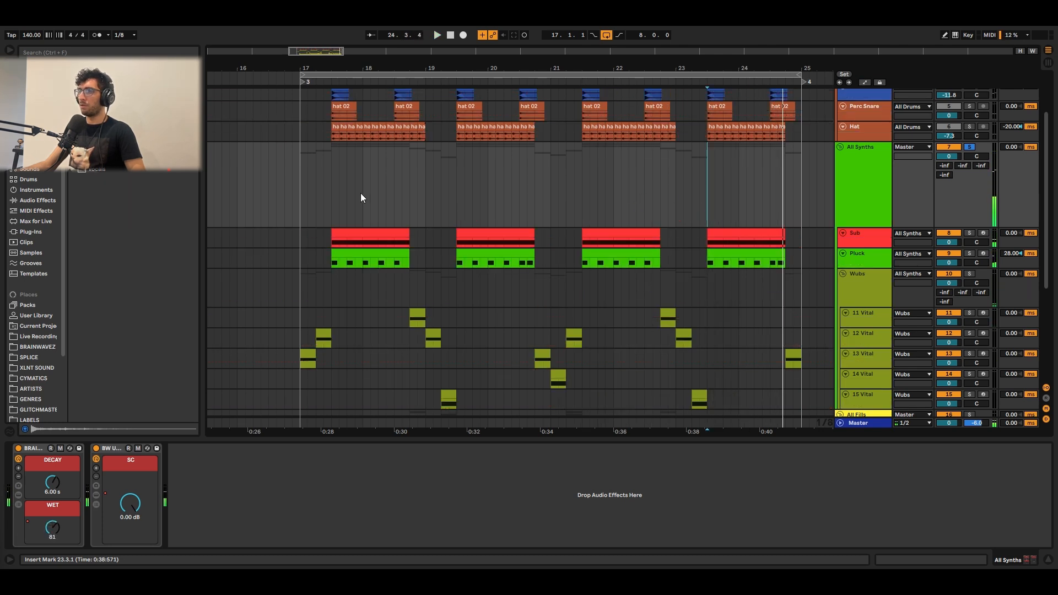
key("a")
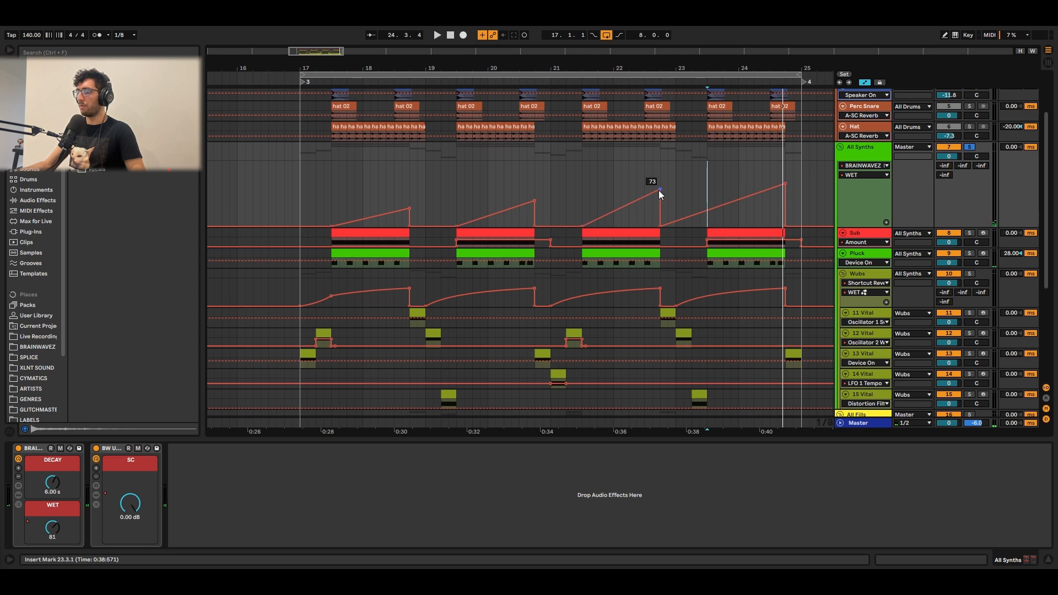
scroll(664, 191, "down", 2)
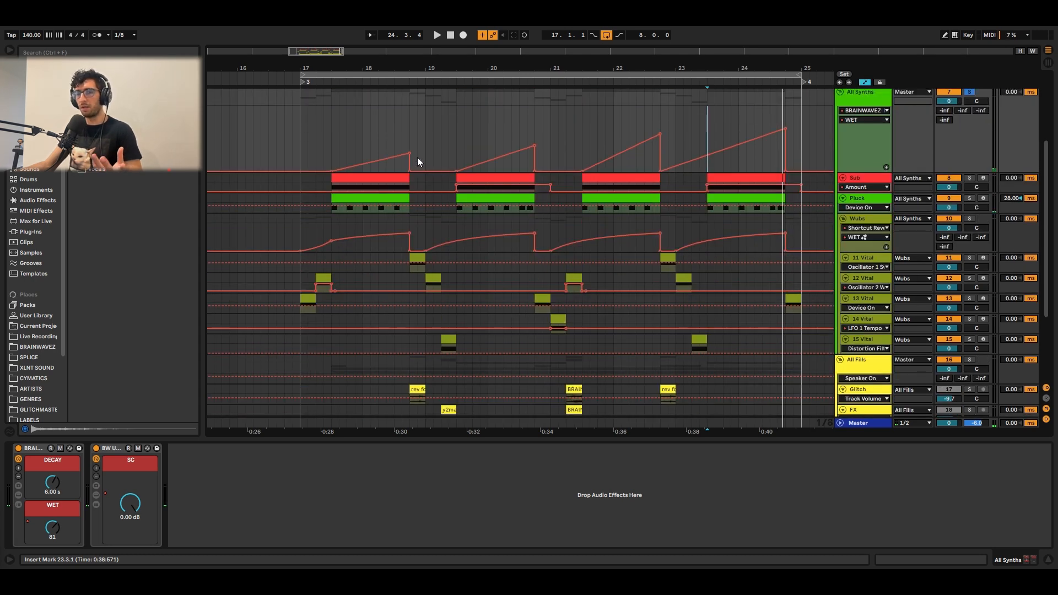
Step: Hide the automation lanes and play the 11 Vital track's clip at 18.4.1 soloed
key("a")
left_click(332, 218)
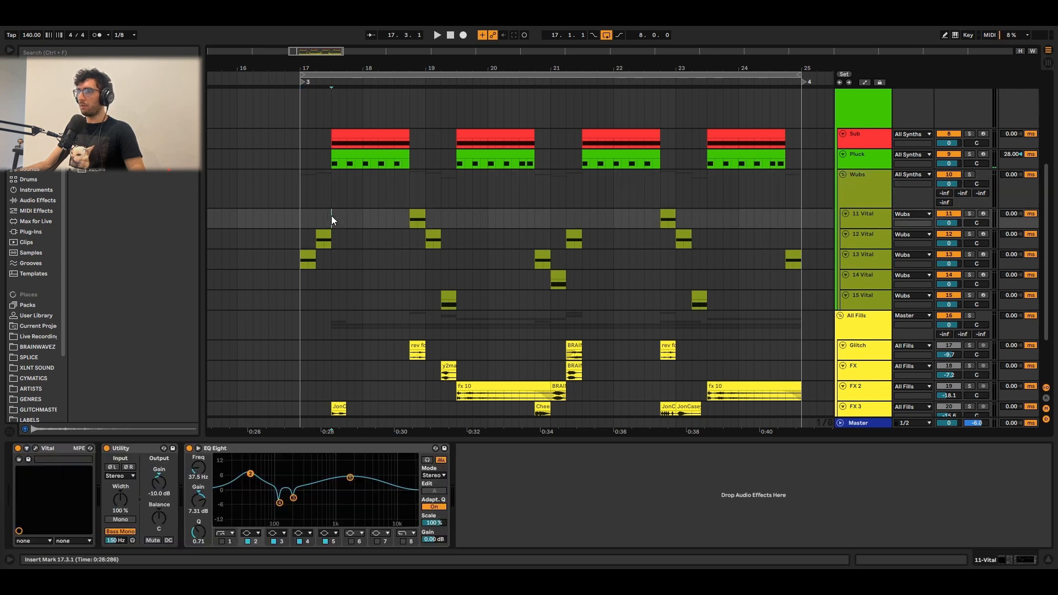
left_click(416, 224)
left_click(414, 214)
key("space")
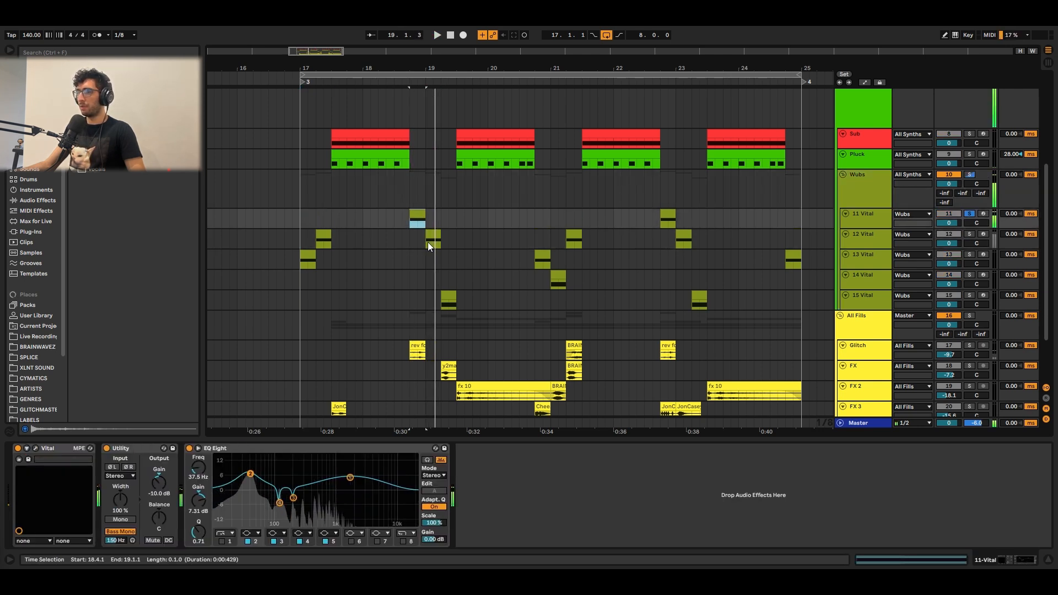
Step: Audition the 12 Vital clip at 19.1.1 soloed, and solo the 11 Vital track again with its 18.4.1 clip selected
left_click(433, 241)
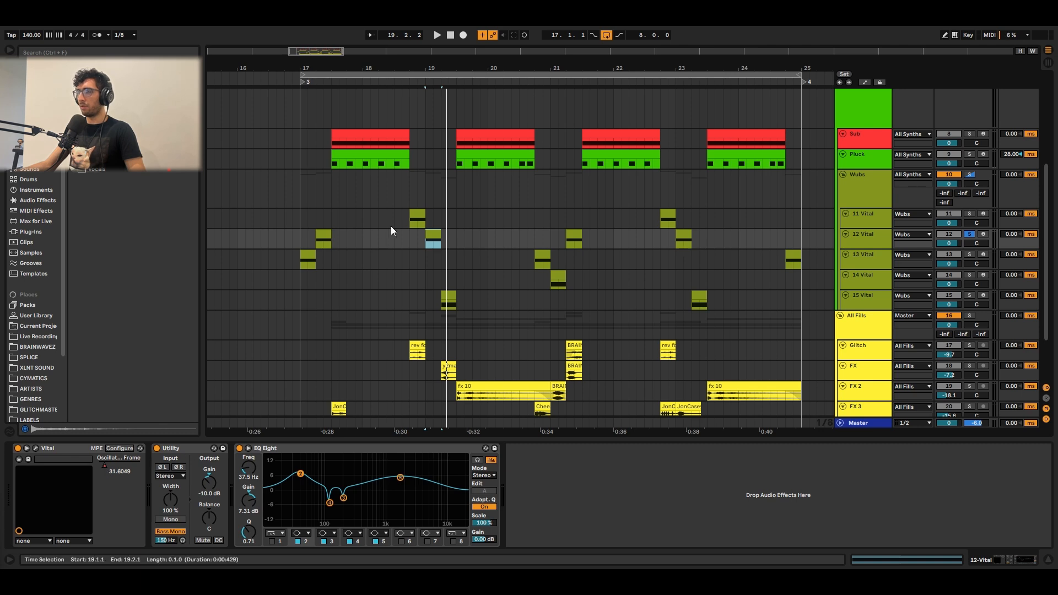
left_click(411, 214)
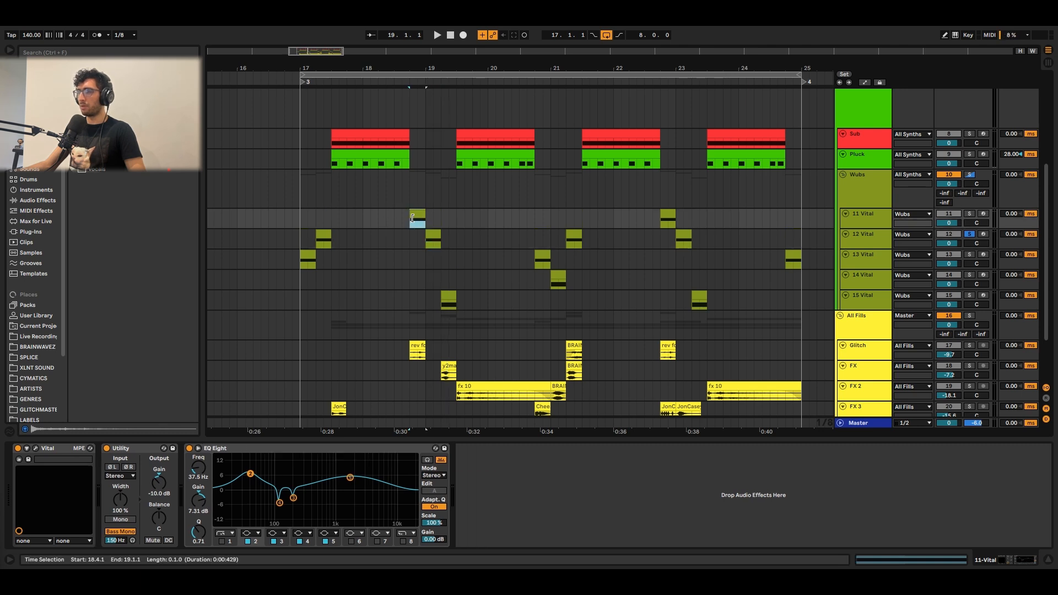
key("s")
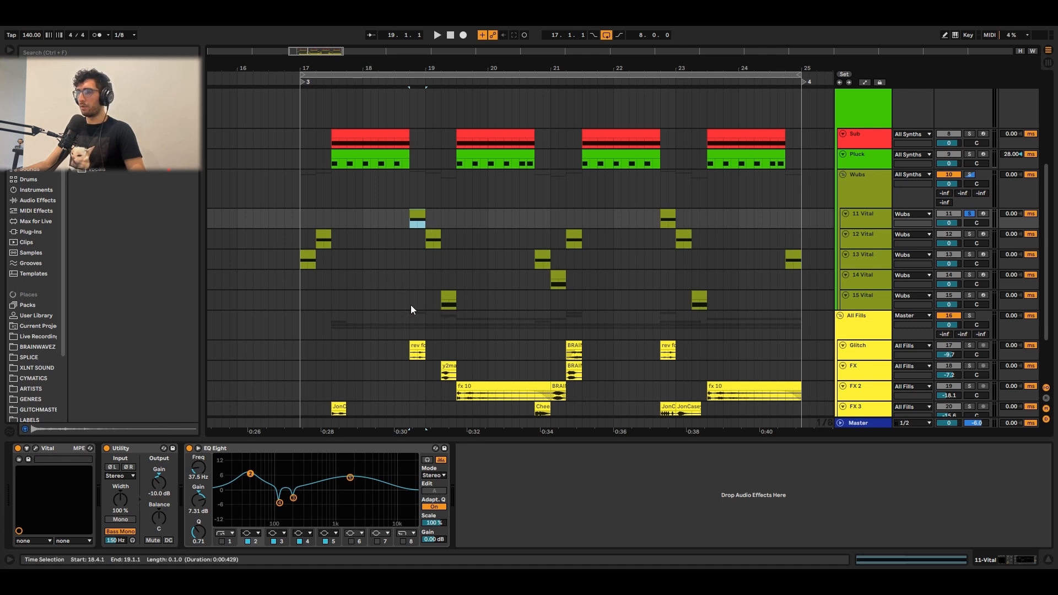
Step: Open the Vital synth of the 11 Vital track and choose FM <- Osc 2 as oscillator 1's distortion type
left_click(20, 459)
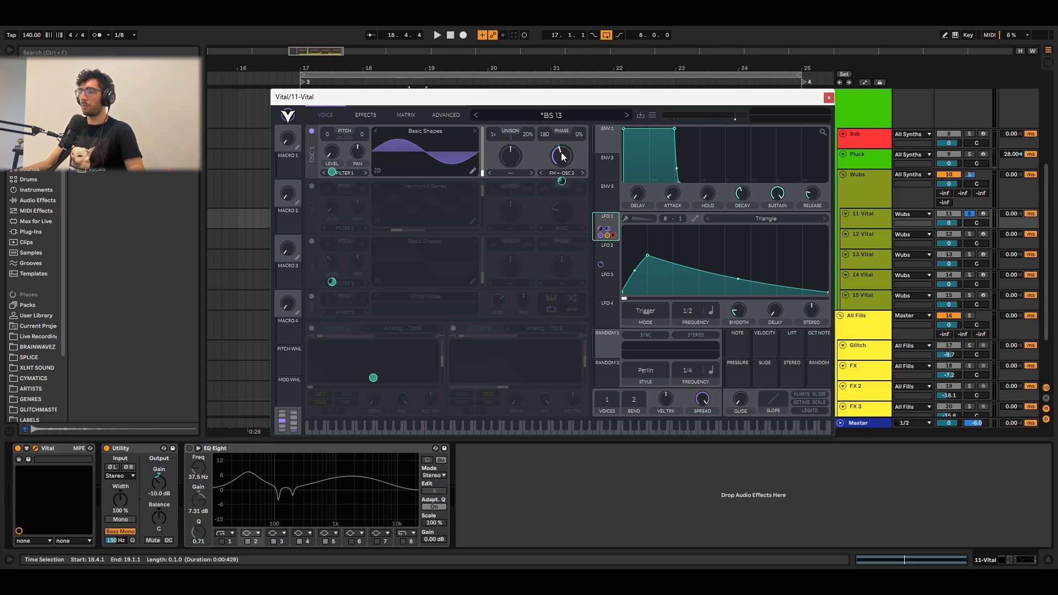
left_click(571, 173)
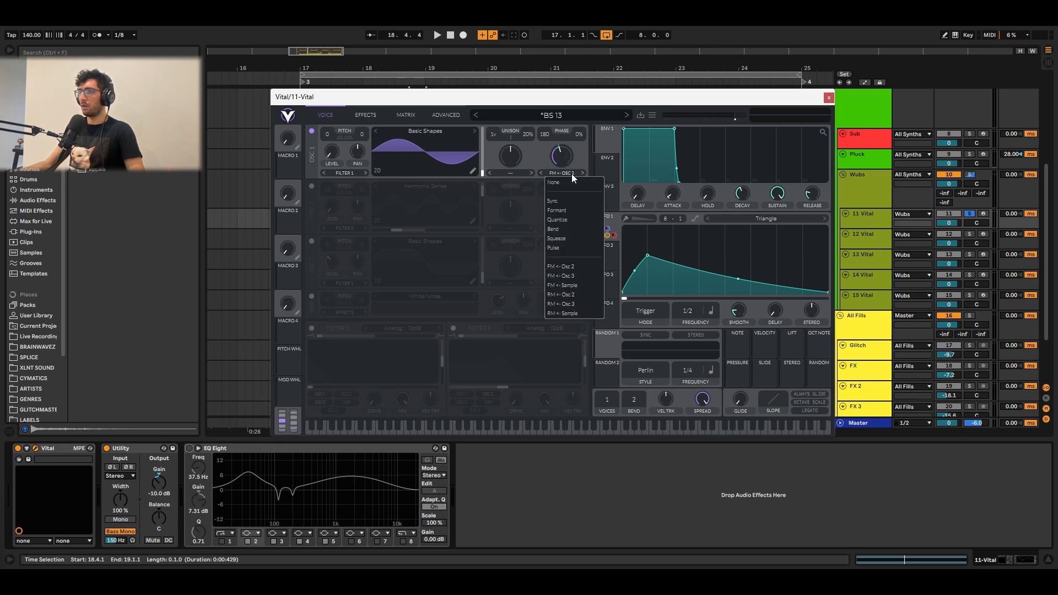
left_click(570, 267)
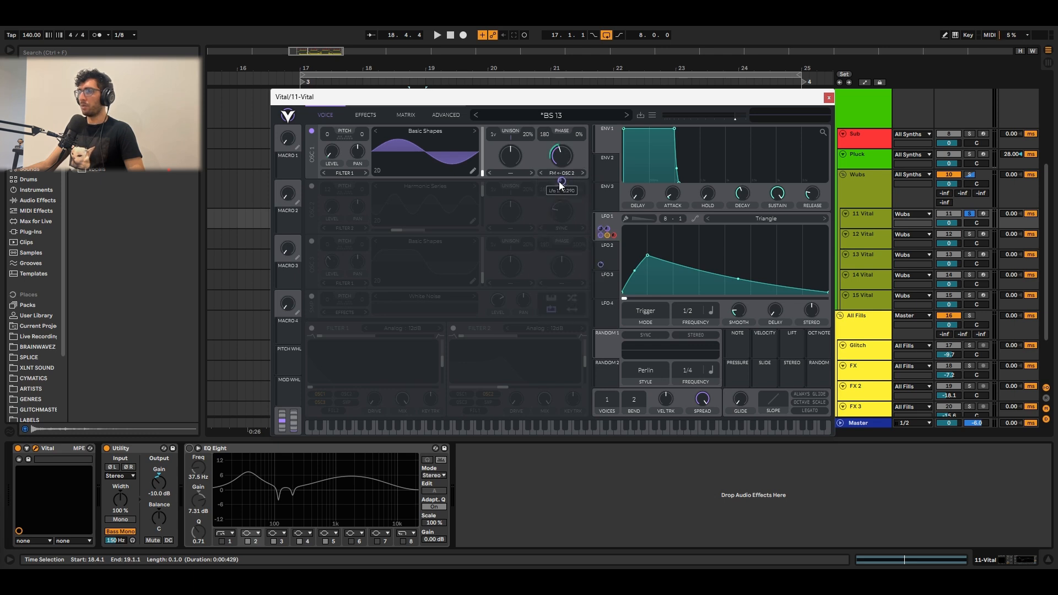
Step: Switch on oscillator 2, look through its wavetable list keeping Harmonic Series, and play the sound
left_click(312, 187)
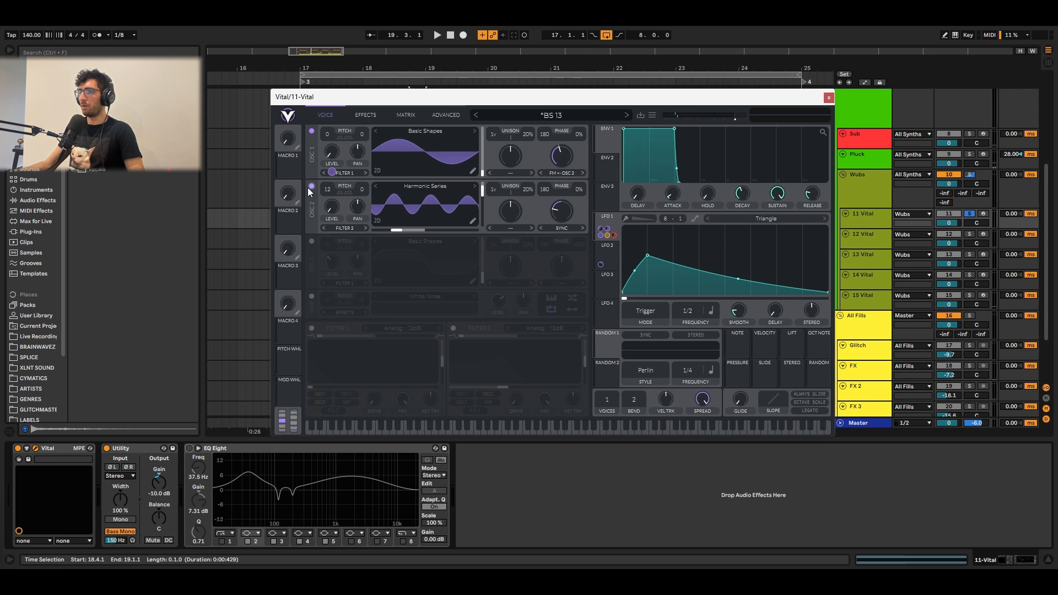
left_click(415, 188)
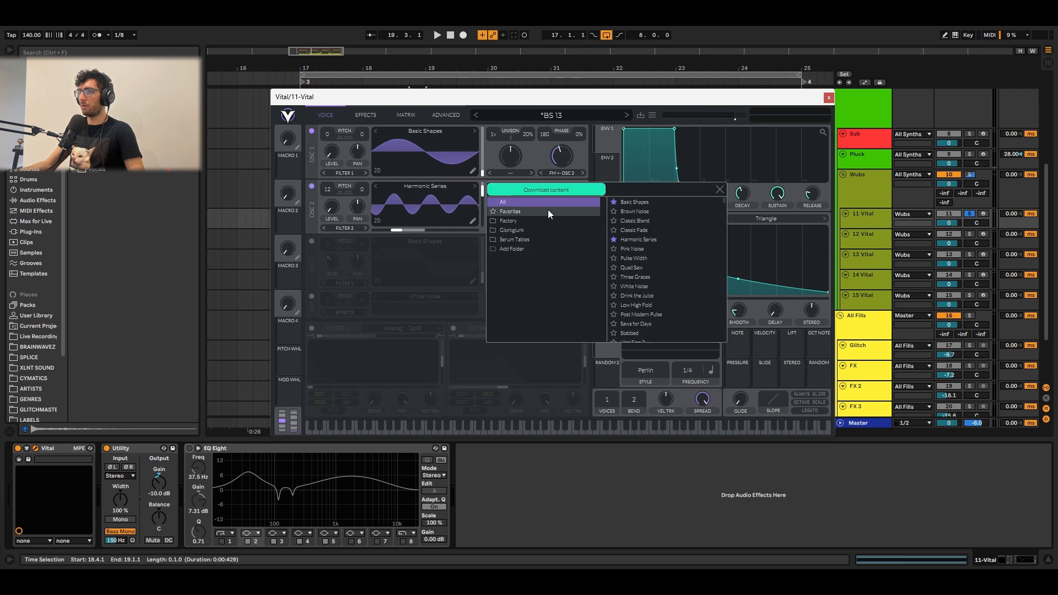
left_click(436, 208)
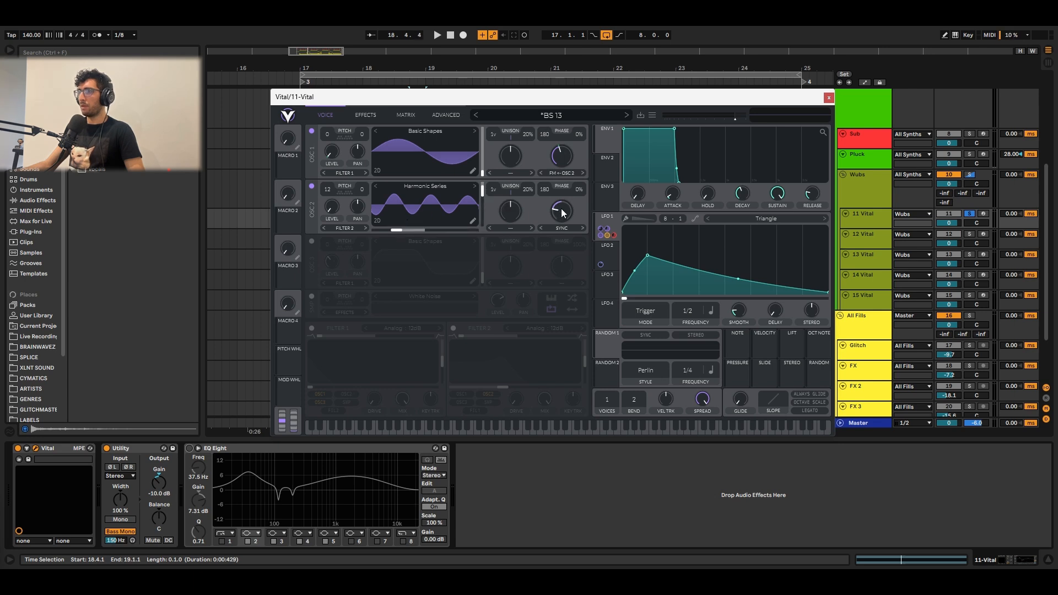
mouse_move(563, 213)
mouse_move(334, 209)
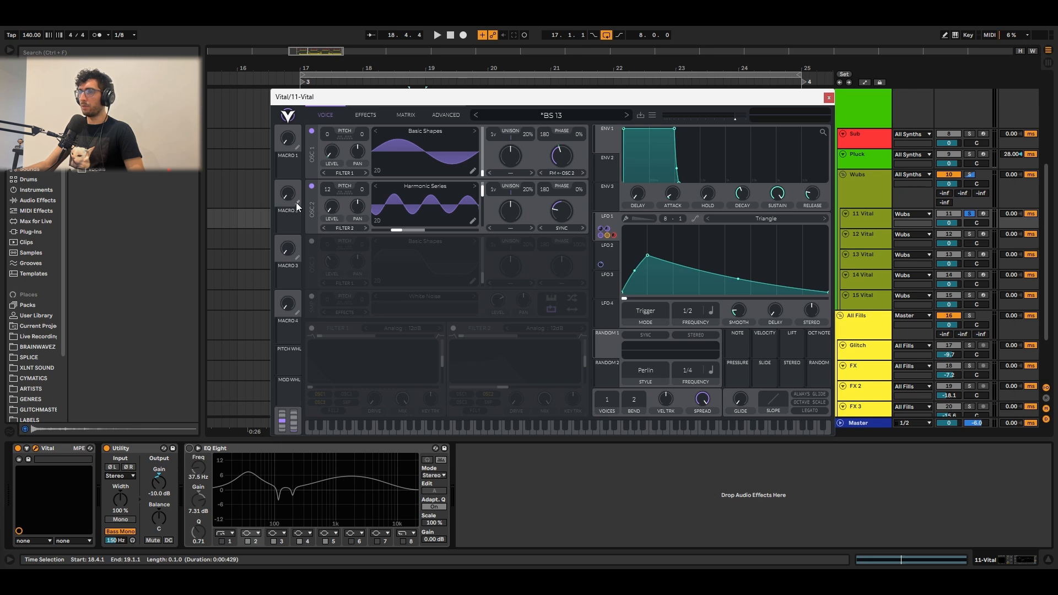
key("space")
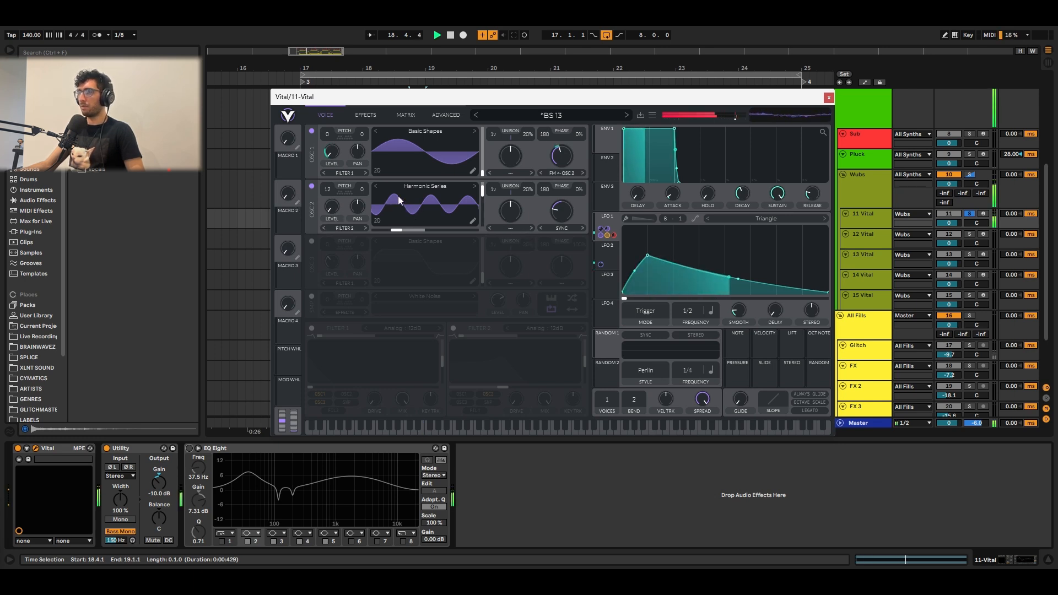
key("space")
Step: Switch on oscillator 3 with its Basic Shapes wavetable and play the 11 Vital sound
left_click(312, 241)
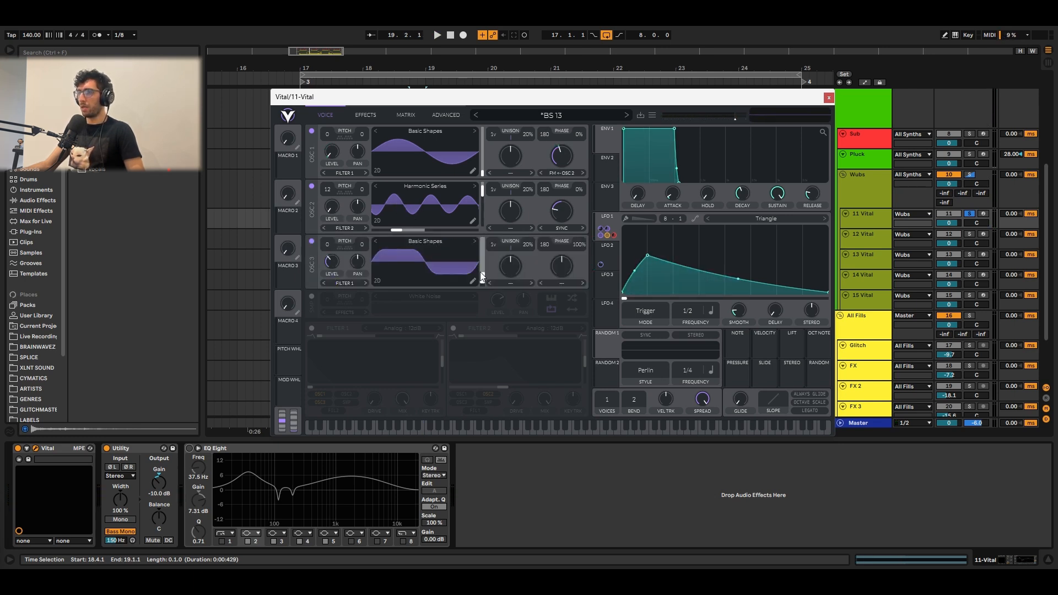
mouse_move(482, 278)
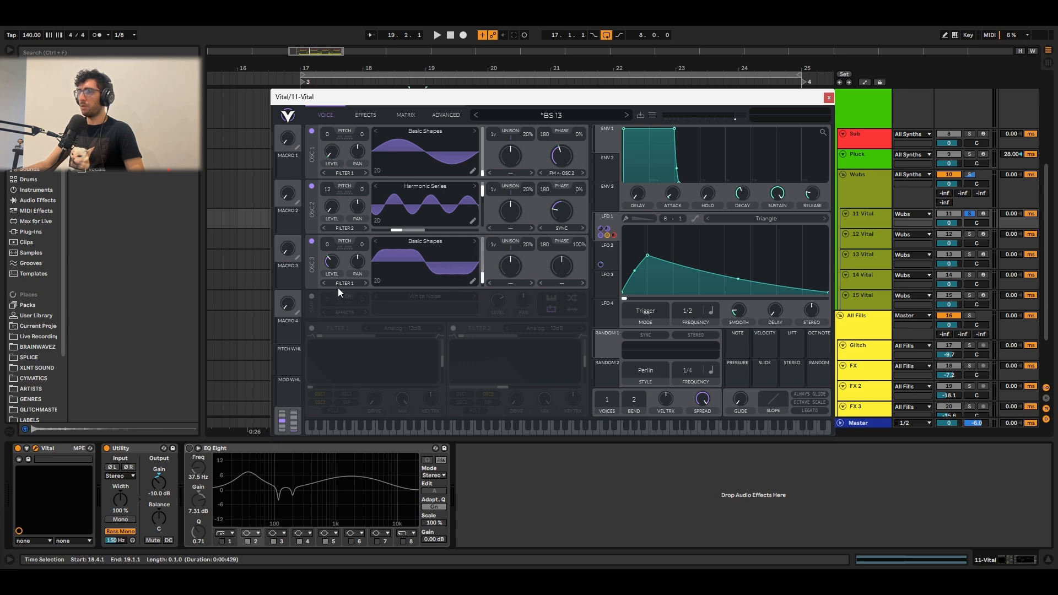
key("space")
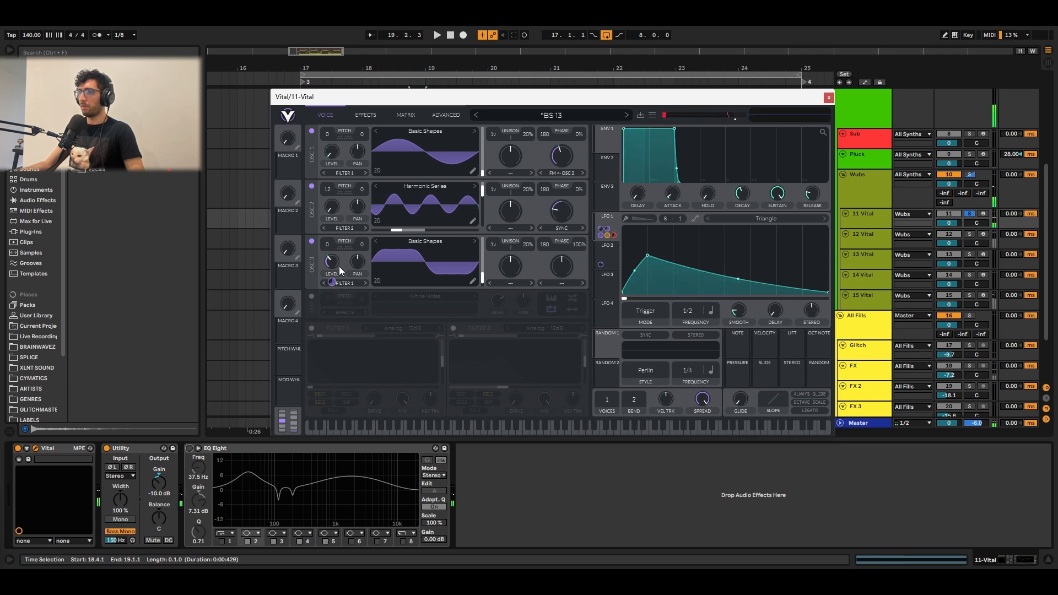
Step: Switch on filter 1 and play the 11 Vital sound repeatedly to hear its effect
left_click(311, 328)
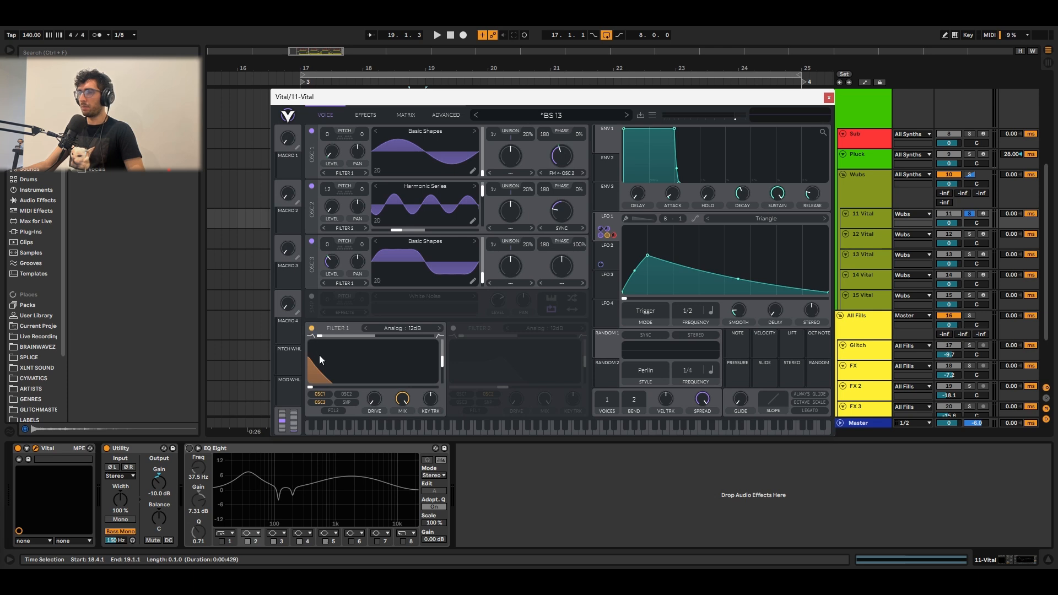
key("space")
key("space")
key("space")
key("space")
left_click(320, 393)
key("space")
Step: Play the 11 Vital sound repeatedly while examining its Chorus, Multiband Compressor and Down Sample Distortion effects
key("space")
key("space")
key("space")
key("space")
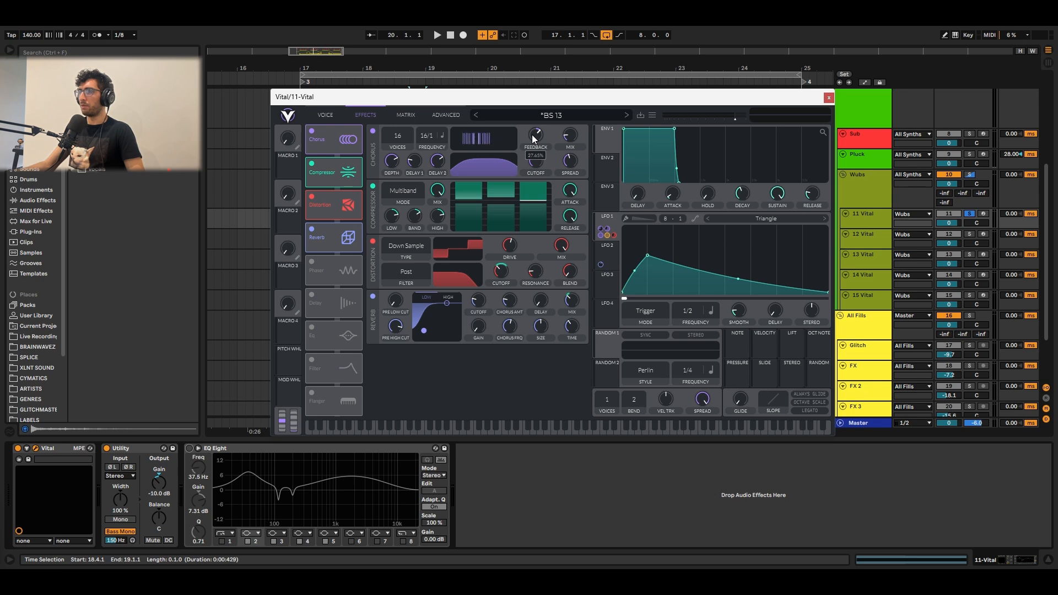
key("space")
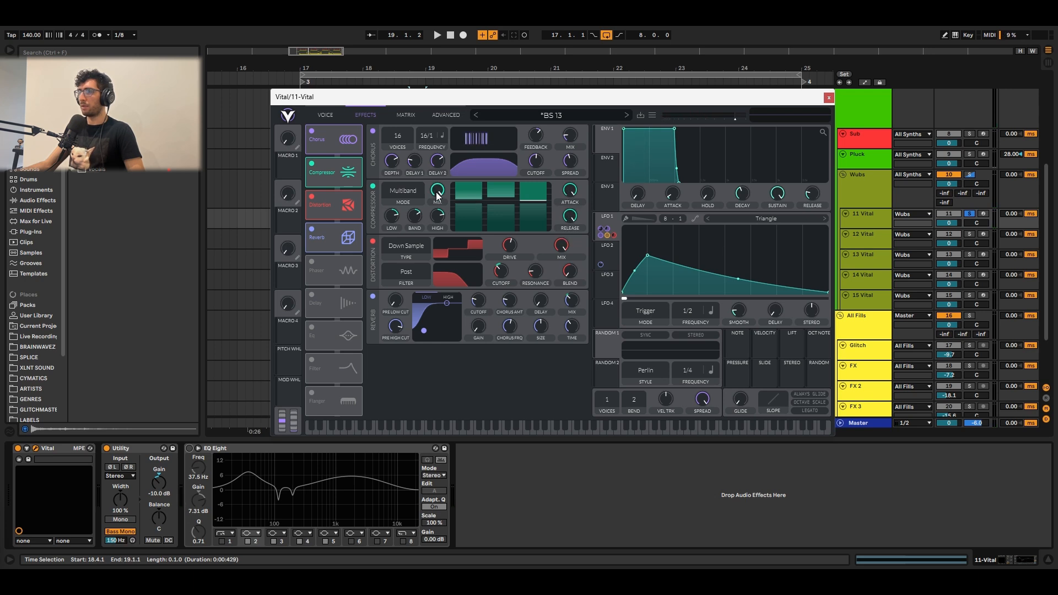
key("space")
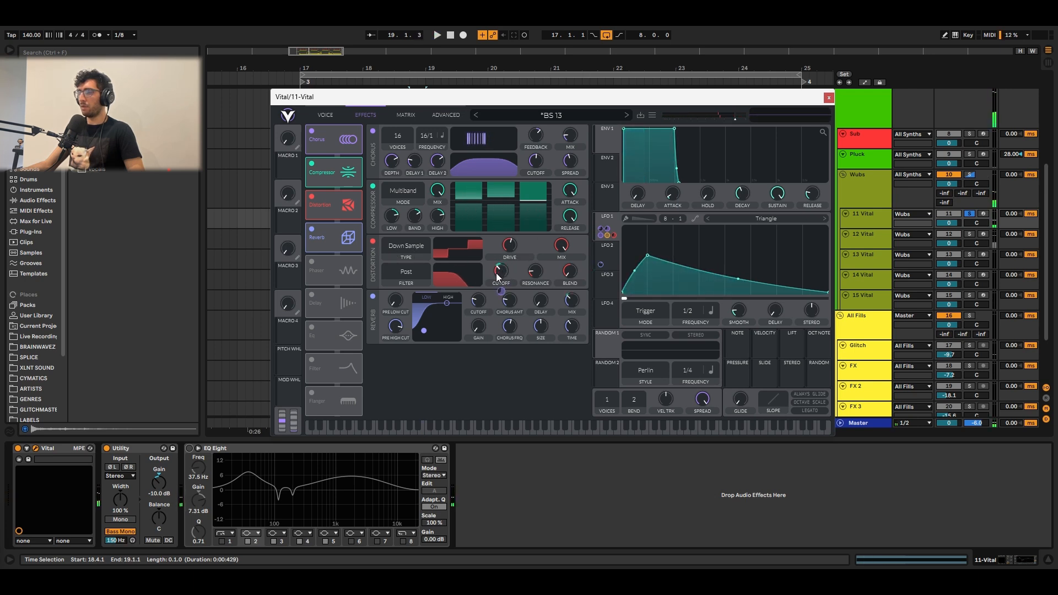
Step: Play the 11 Vital sound with the distortion filter set to None, then restore the filter to Post
mouse_move(512, 242)
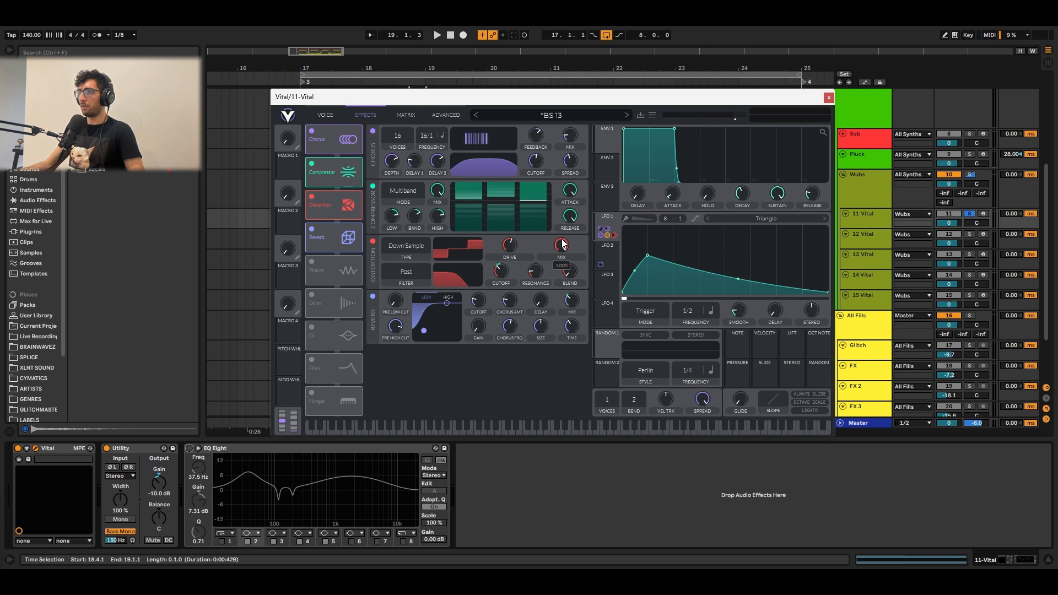
mouse_move(500, 277)
key("space")
left_click(392, 276)
left_click(391, 292)
left_click(401, 273)
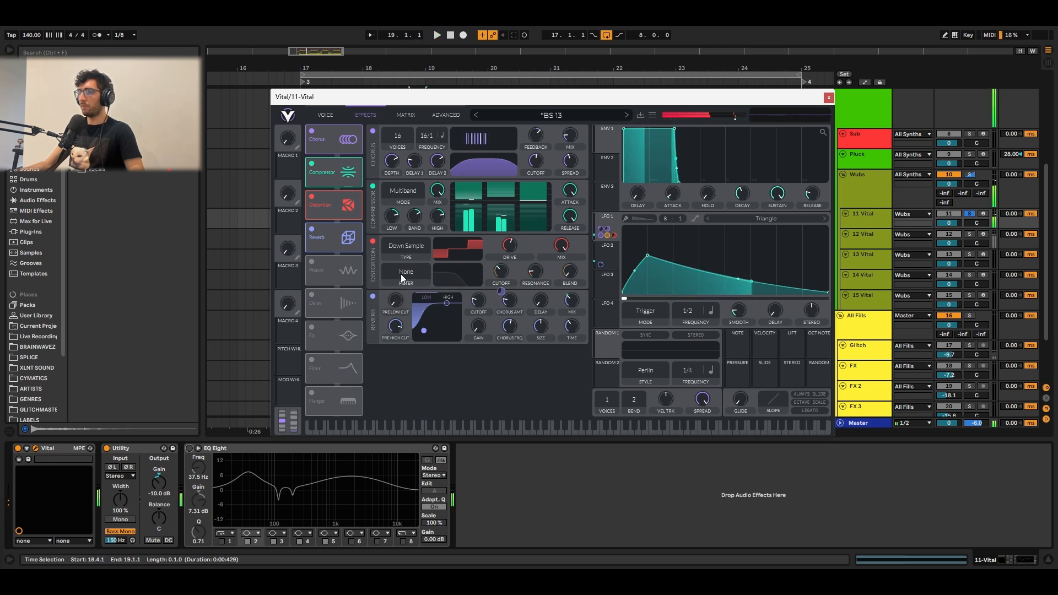
left_click(392, 311)
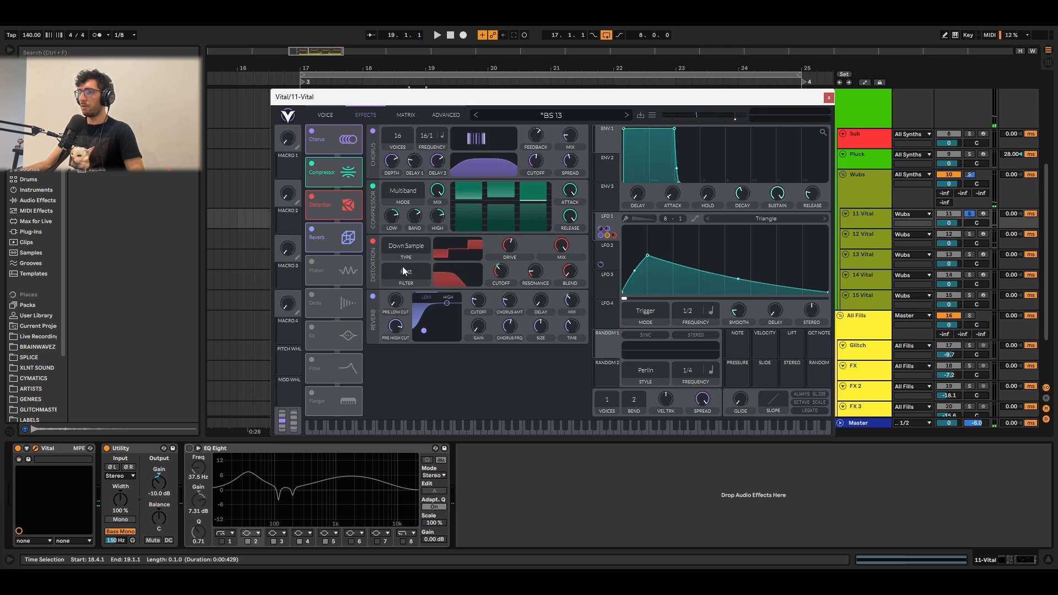
Step: Set the distortion filter to None again and play the 11 Vital sound
left_click(401, 272)
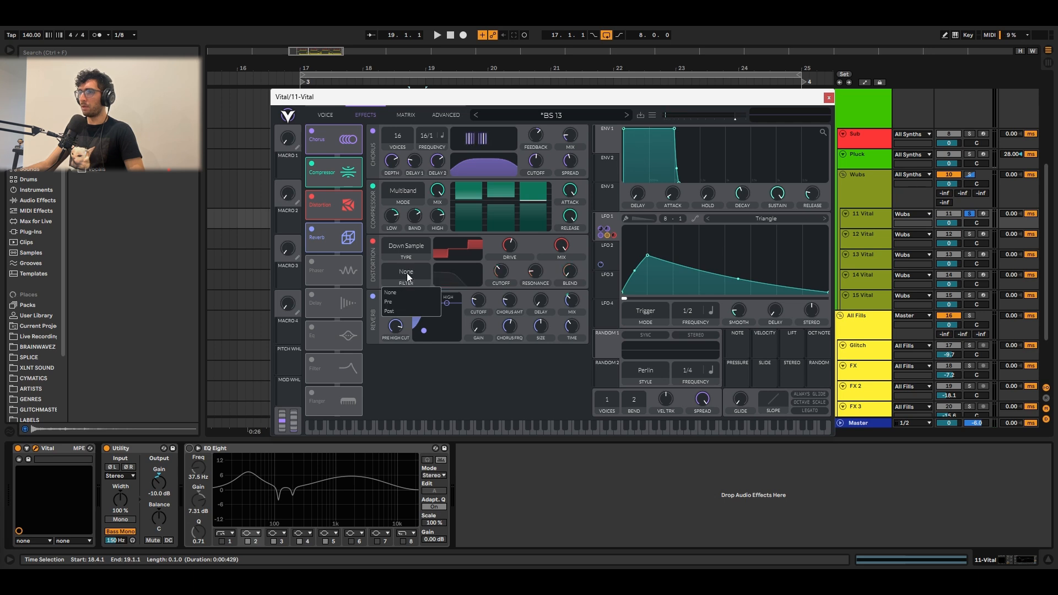
left_click(379, 257)
key("space")
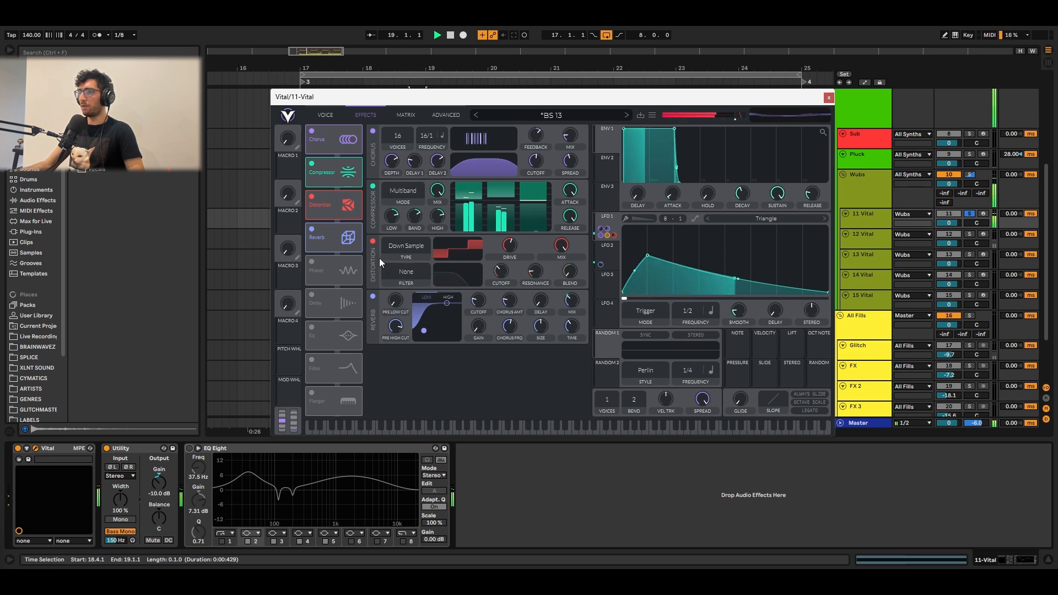
key("space")
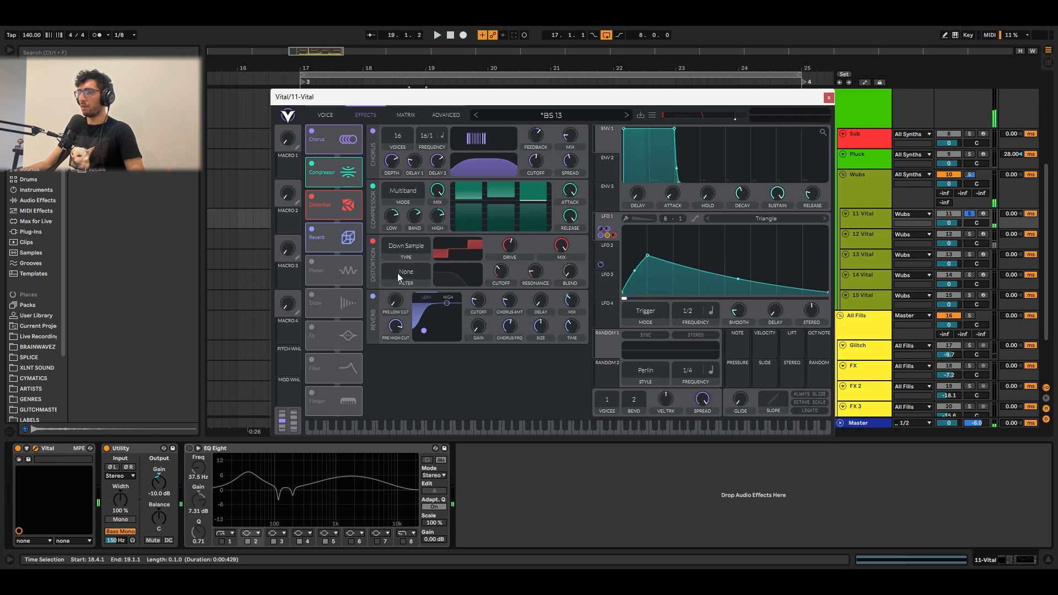
Step: Set the distortion filter to Pre and play the 11 Vital sound
left_click(398, 273)
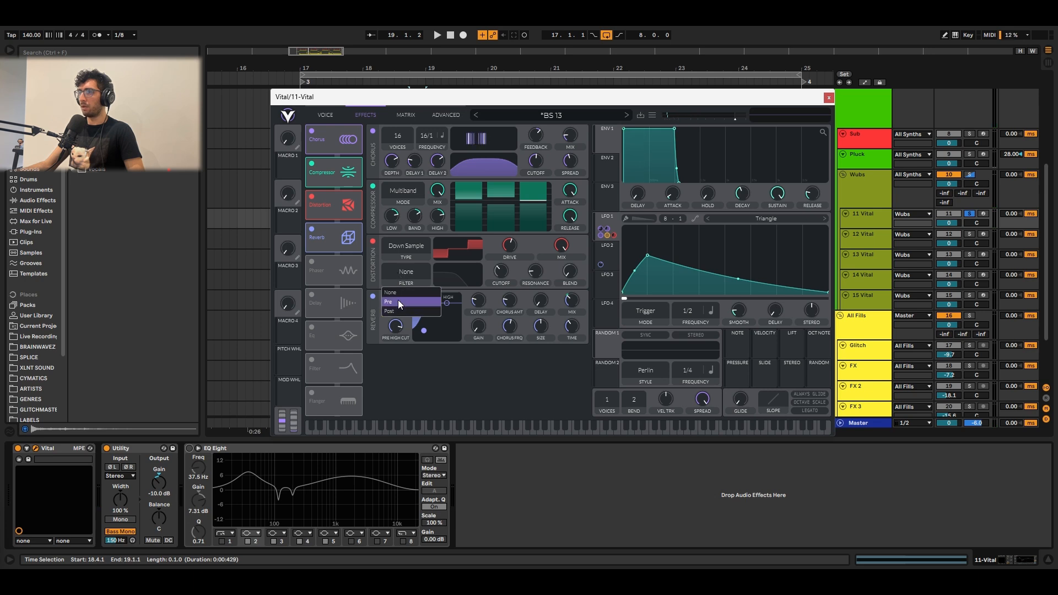
left_click(398, 303)
key("space")
key("space")
Step: Set the distortion filter back to Post and play the 11 Vital sound
left_click(405, 273)
left_click(399, 314)
key("space")
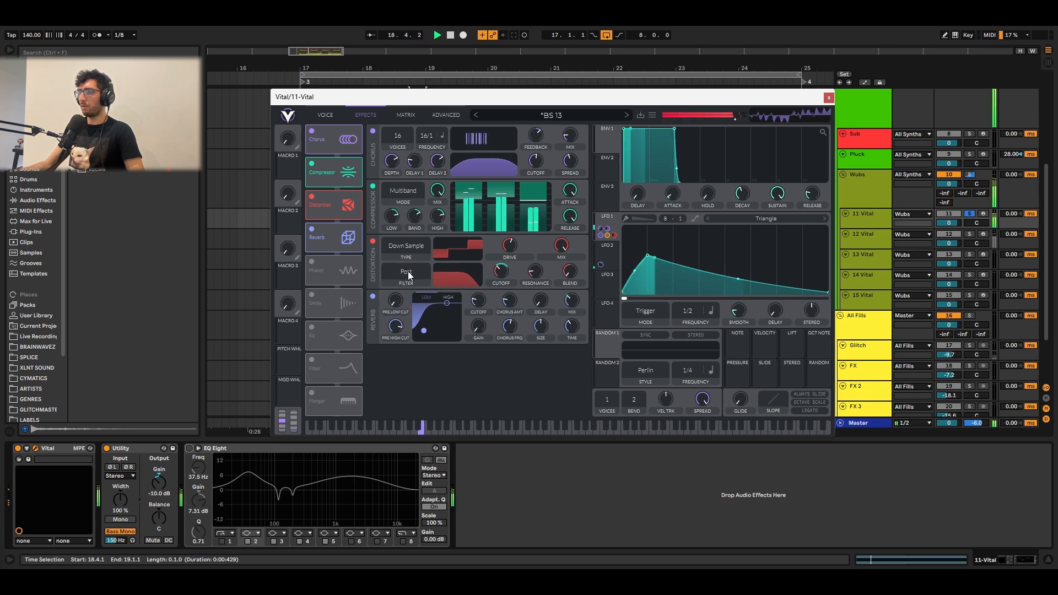
key("space")
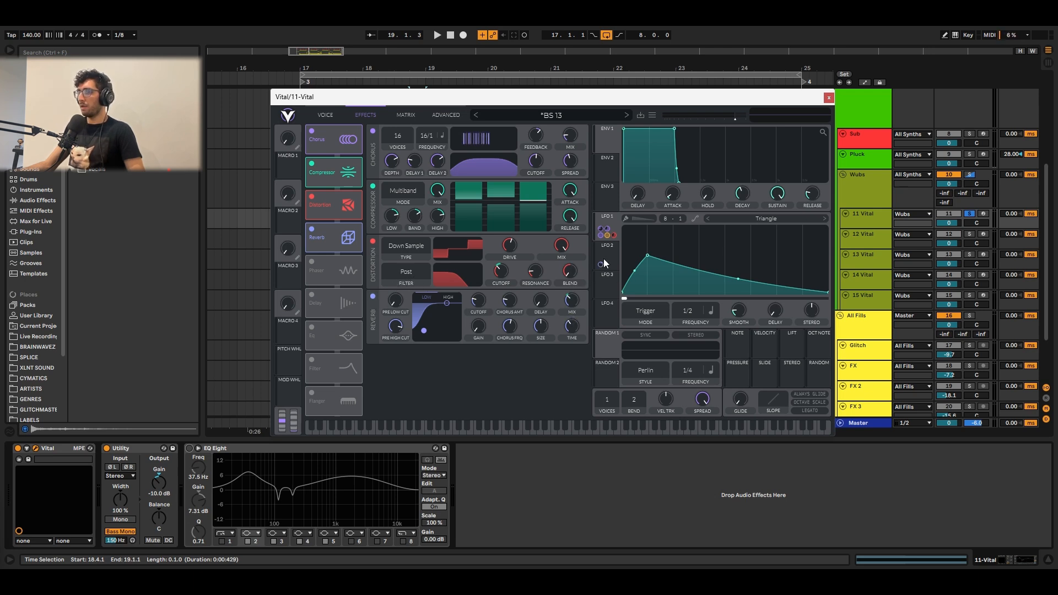
Step: Examine LFO 2 and its modulation of the reverb mix, play the 11 Vital sound, and close the synth window
left_click(612, 248)
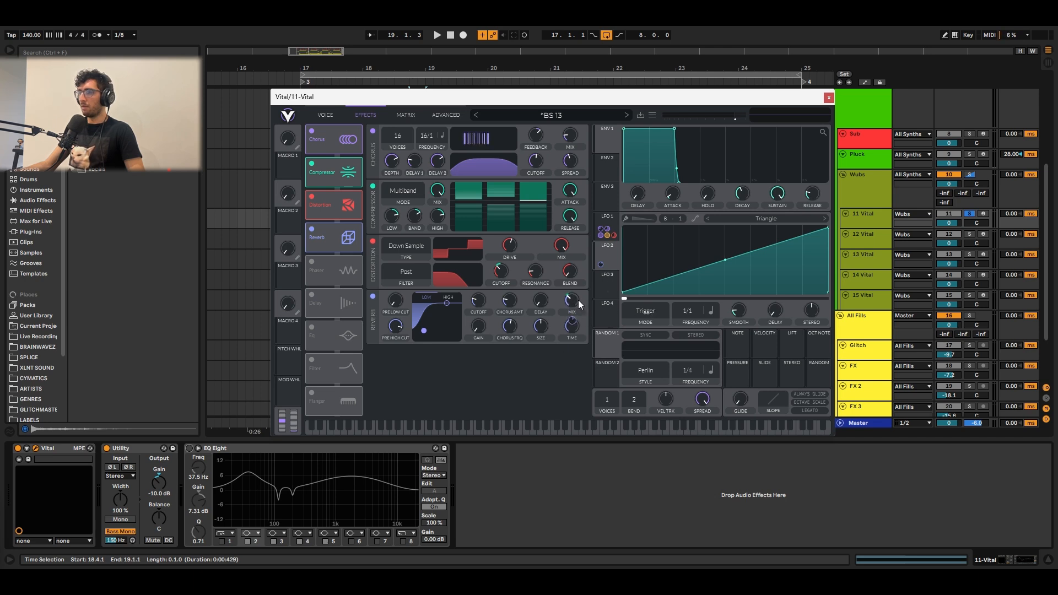
mouse_move(599, 266)
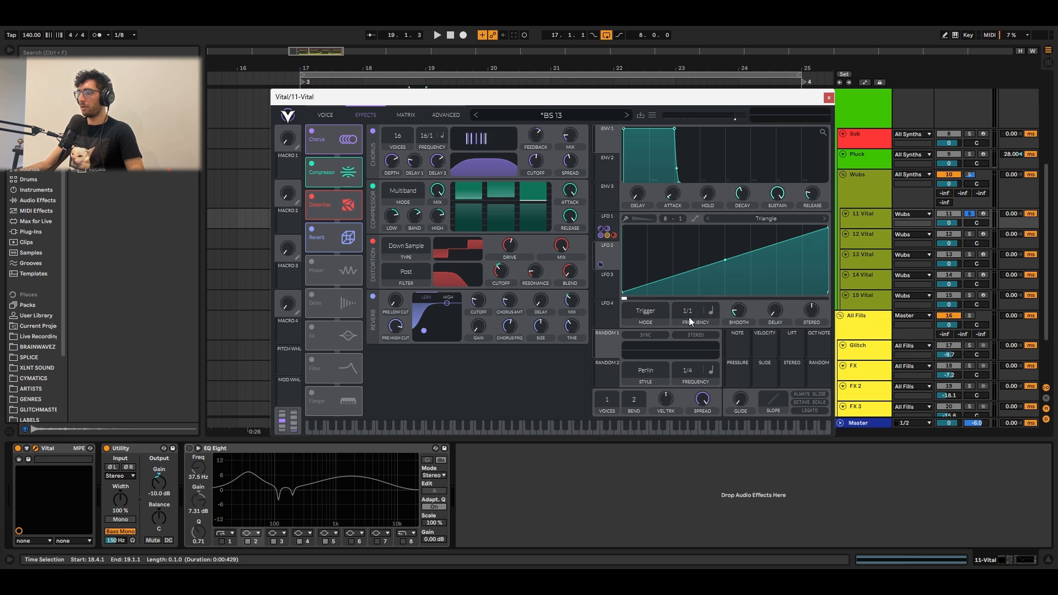
key("space")
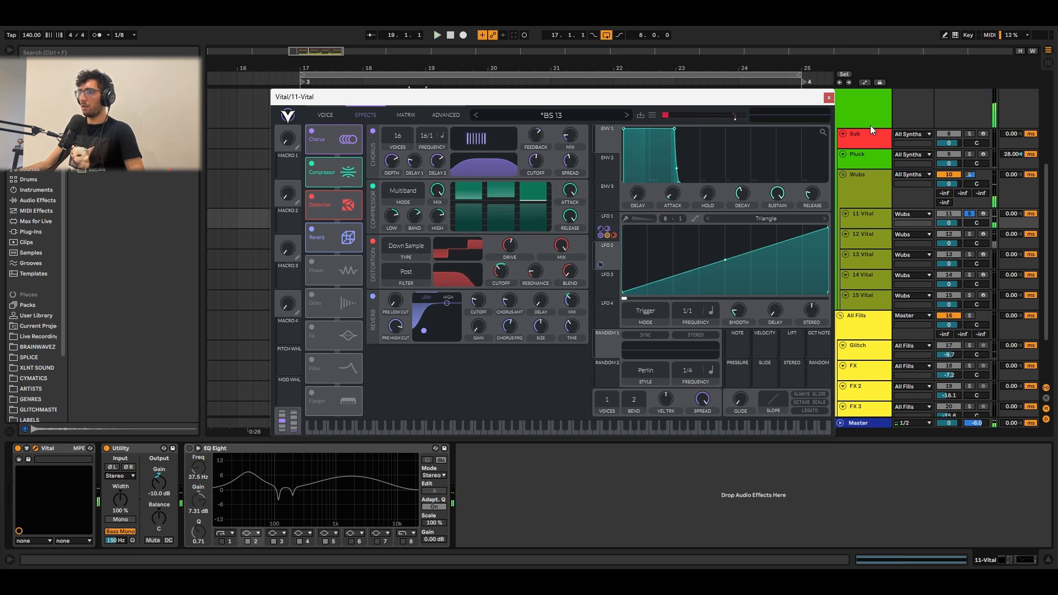
left_click(828, 97)
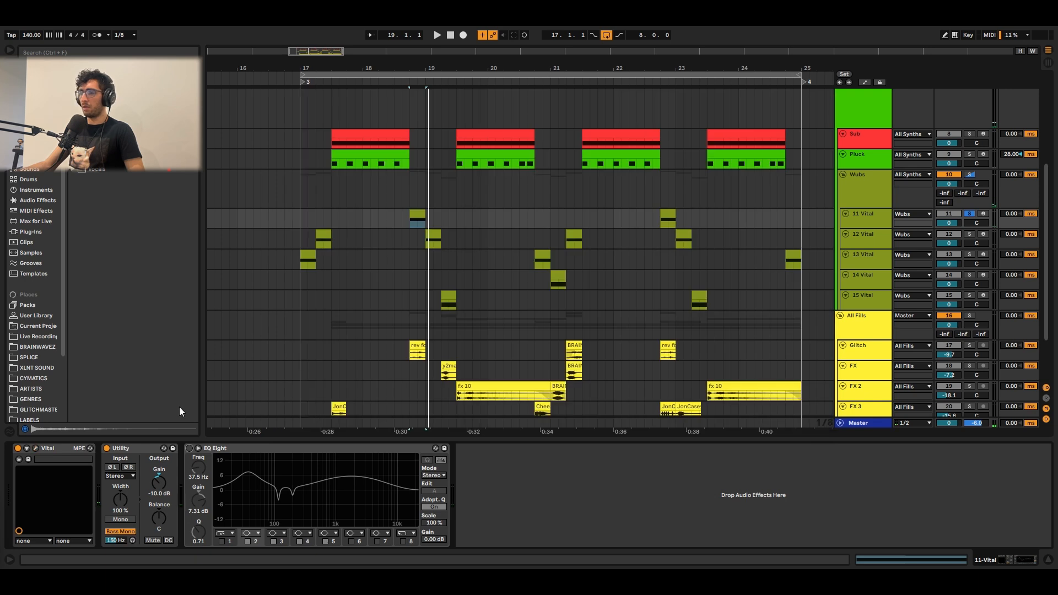
Step: Switch on EQ Eight on the 11 Vital track, inspect its individual bands, and play the sound
left_click(218, 451)
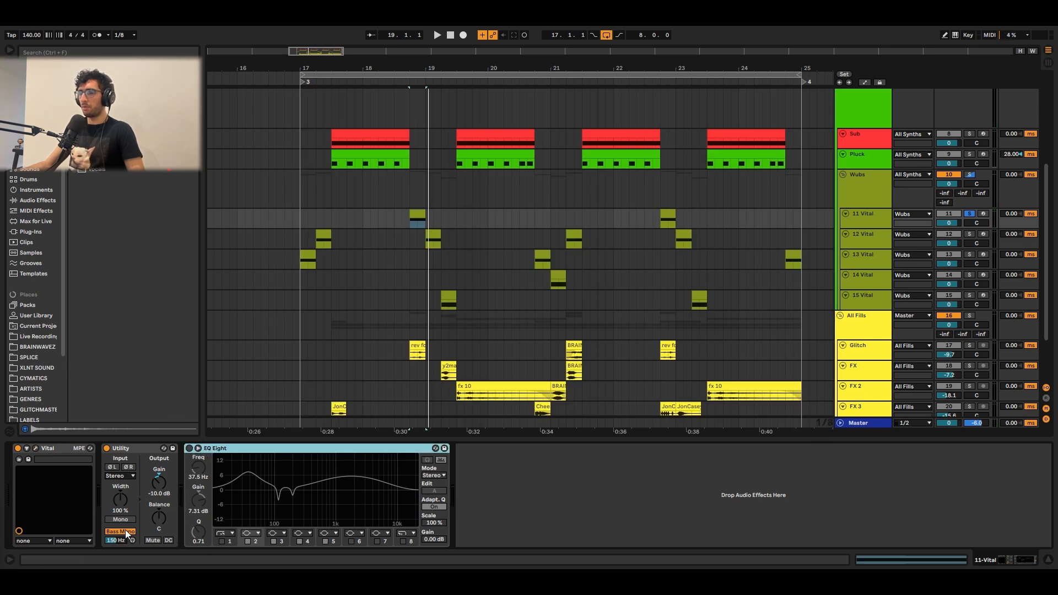
left_click(189, 448)
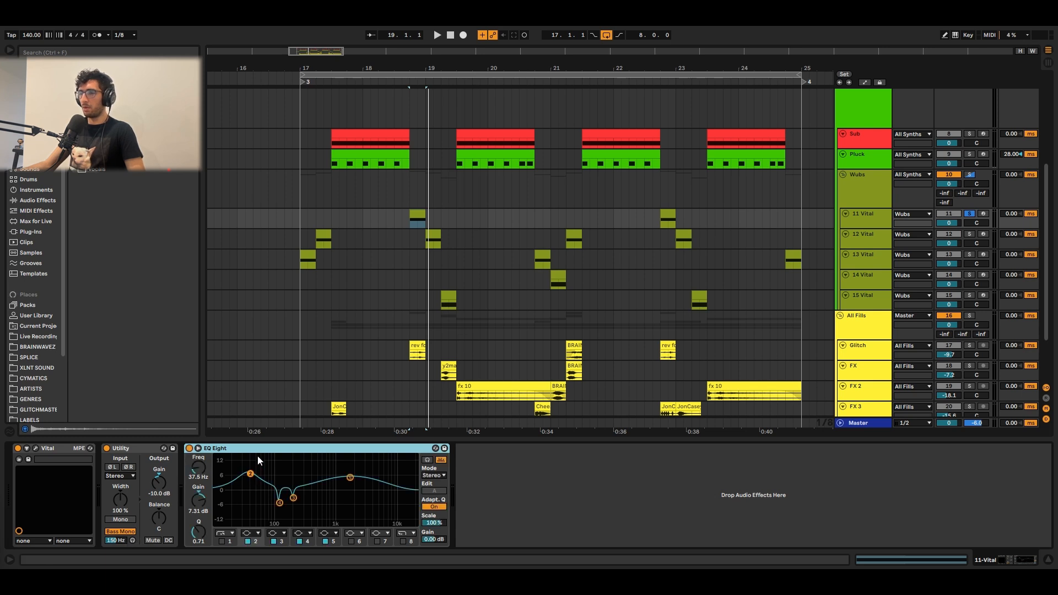
left_click(280, 502)
left_click(293, 498)
left_click(350, 478)
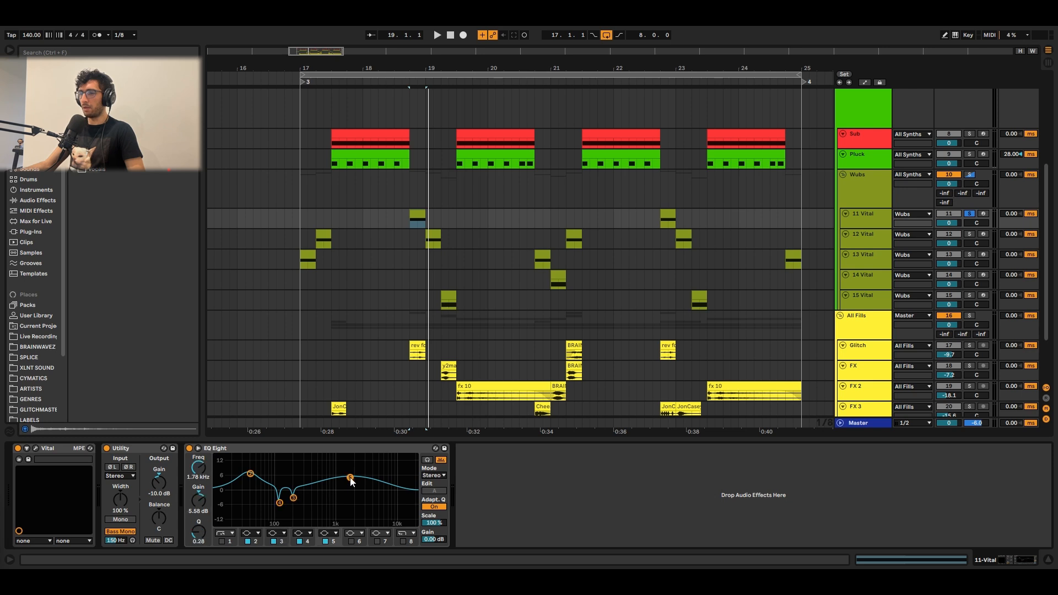
left_click(253, 448)
key("space")
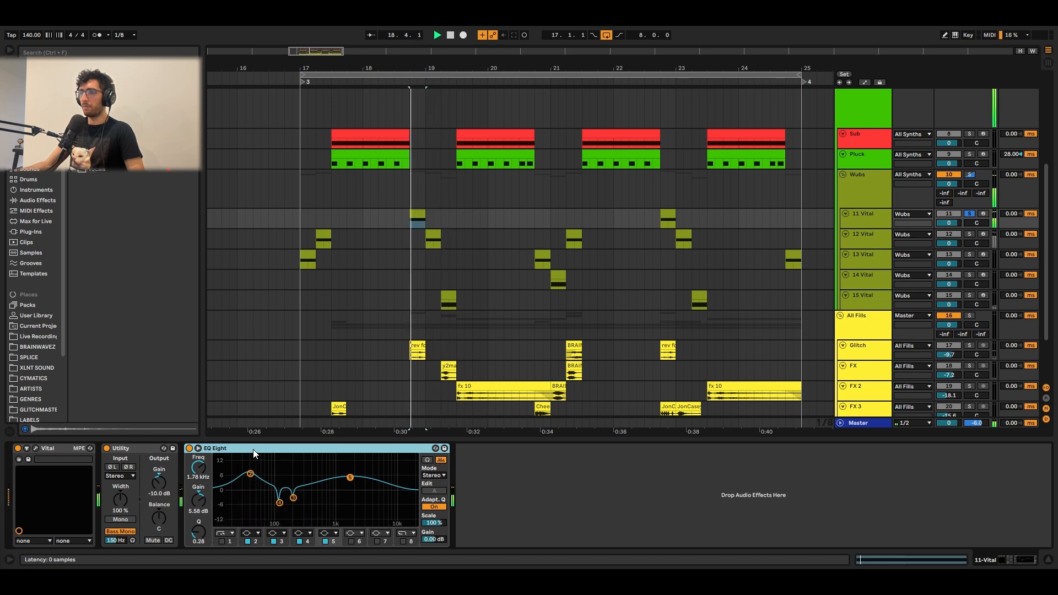
Step: Solo and play the 13 Vital clip at bar 17, and examine its envelope and oscillator 1 level in the synth
left_click(311, 251)
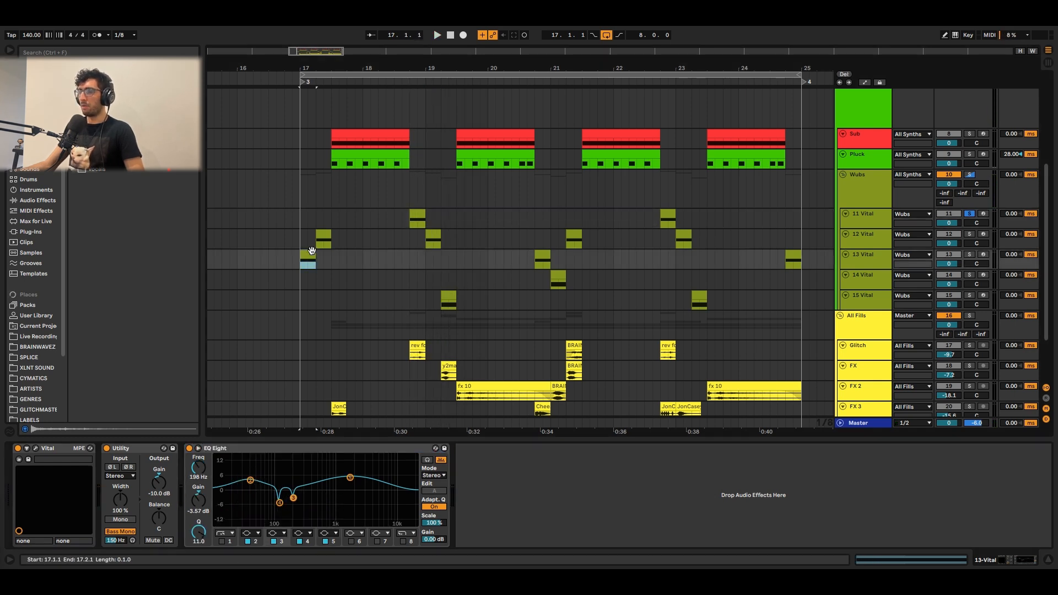
key("space")
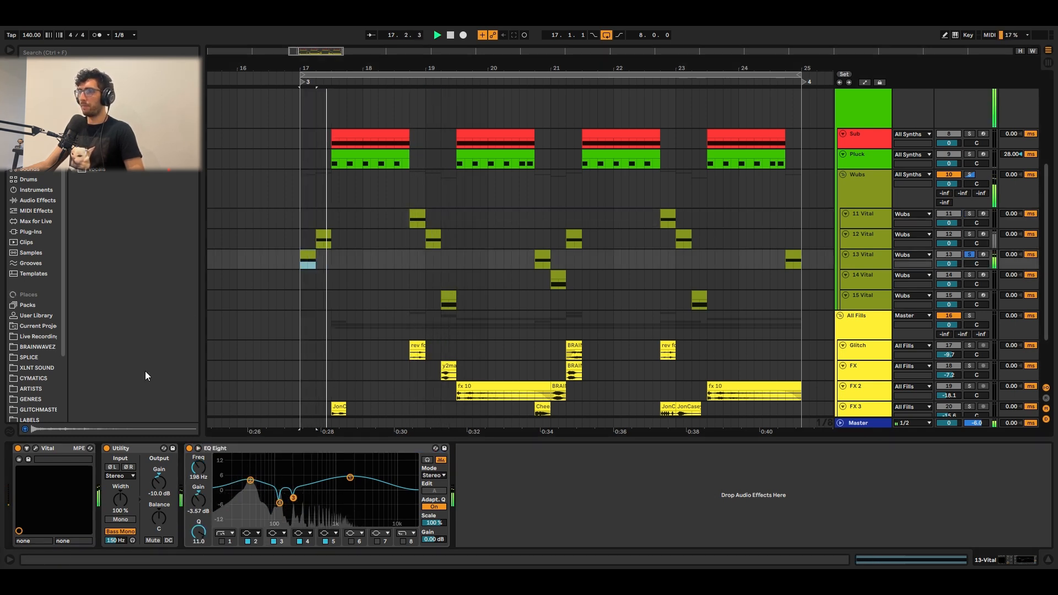
key("space")
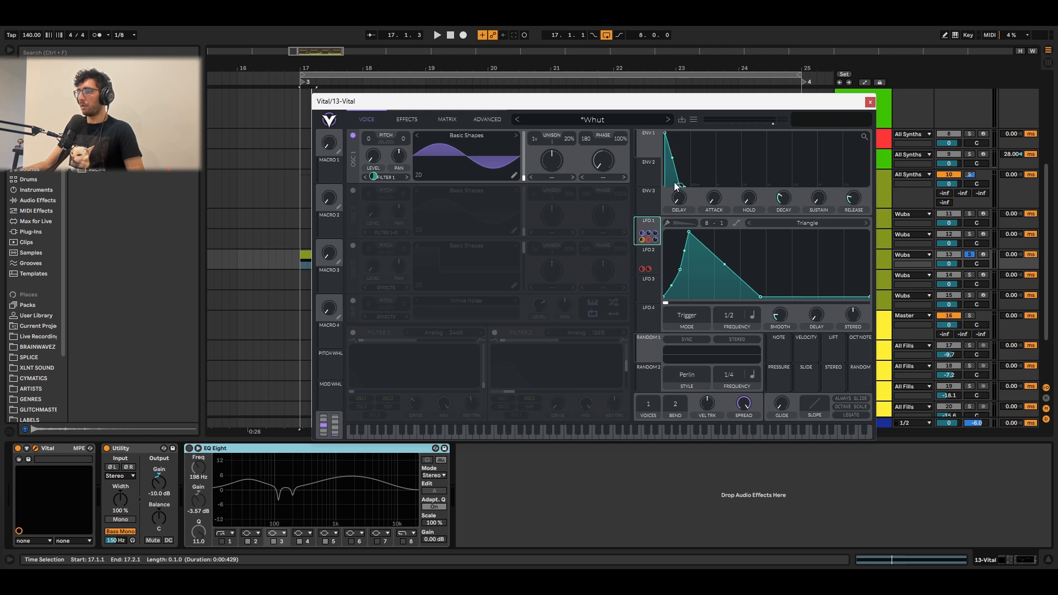
mouse_move(785, 202)
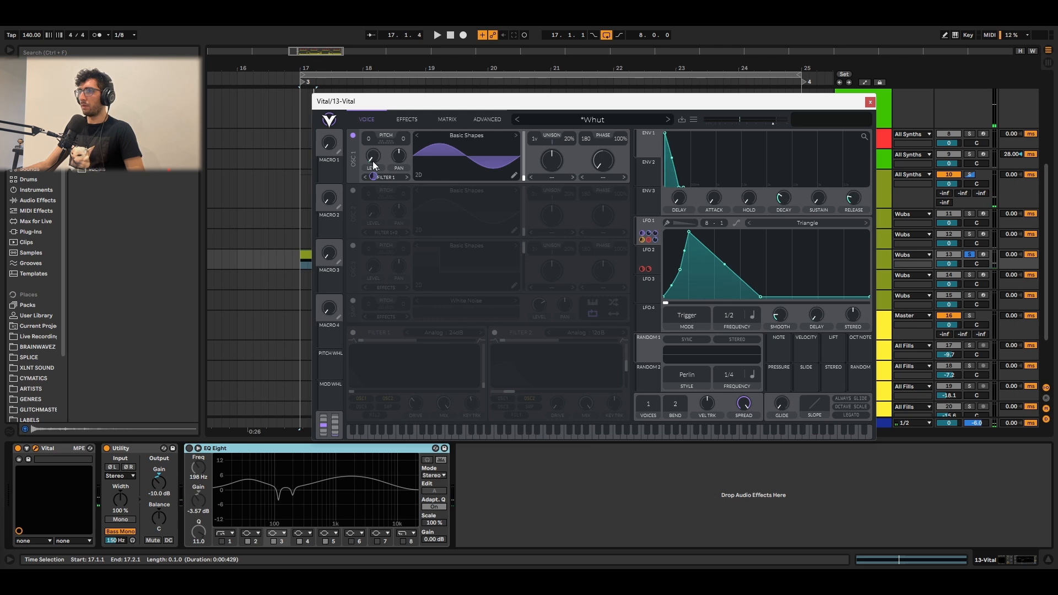
mouse_move(375, 178)
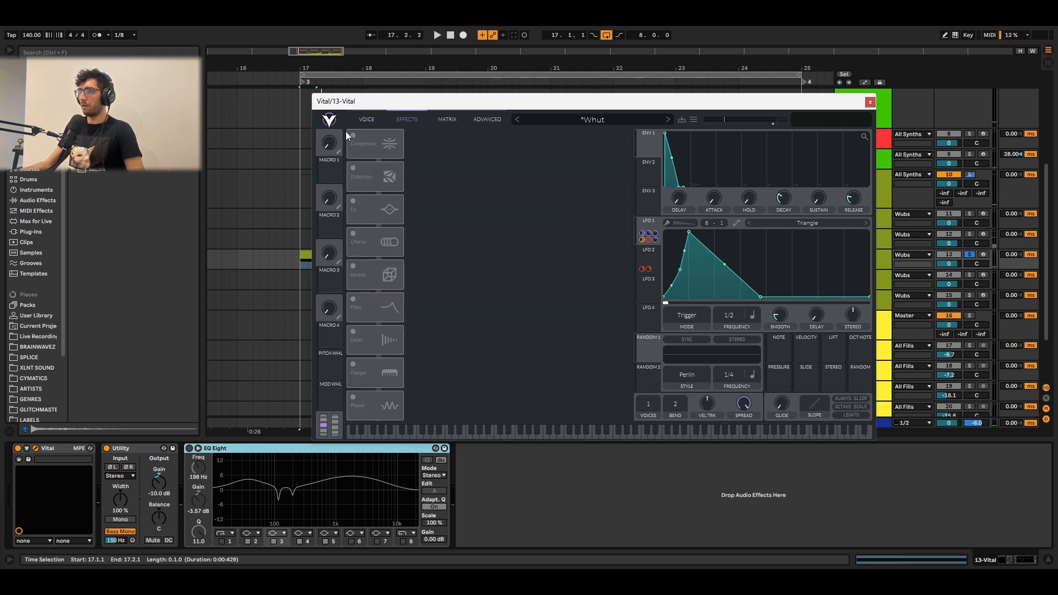
Step: Switch on the Multiband Compressor and Soft Clip Distortion effects and play the 13 Vital sound repeatedly
left_click(353, 137)
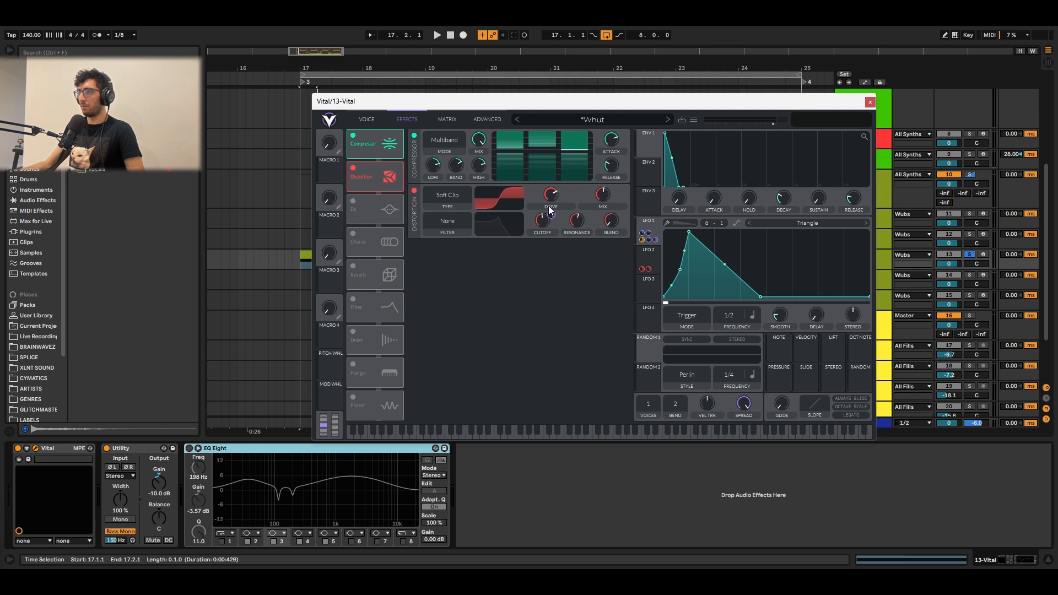
mouse_move(555, 212)
key("space")
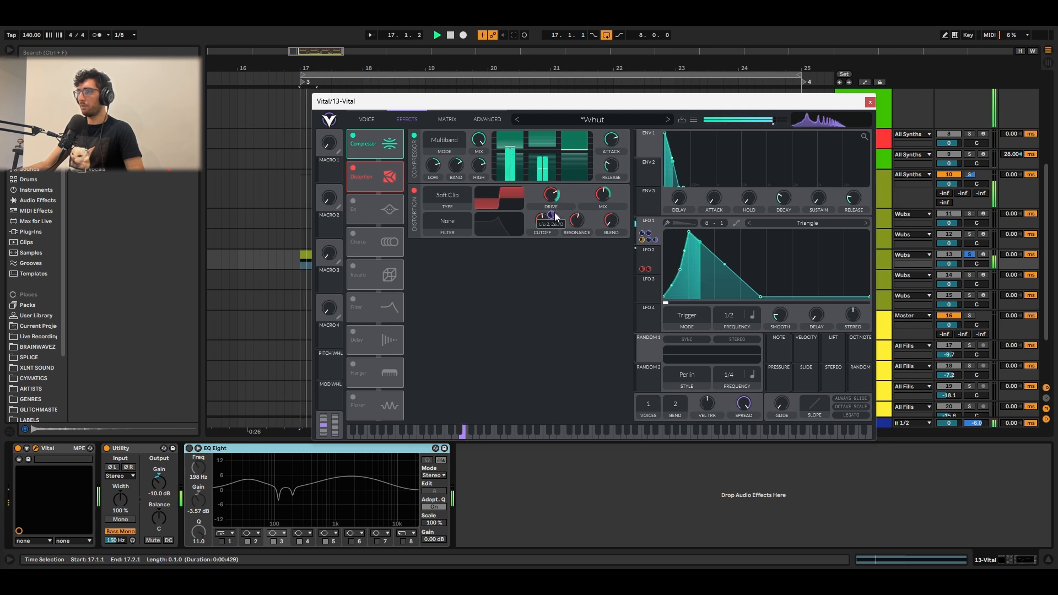
key("space")
key("space")
mouse_move(604, 215)
key("space")
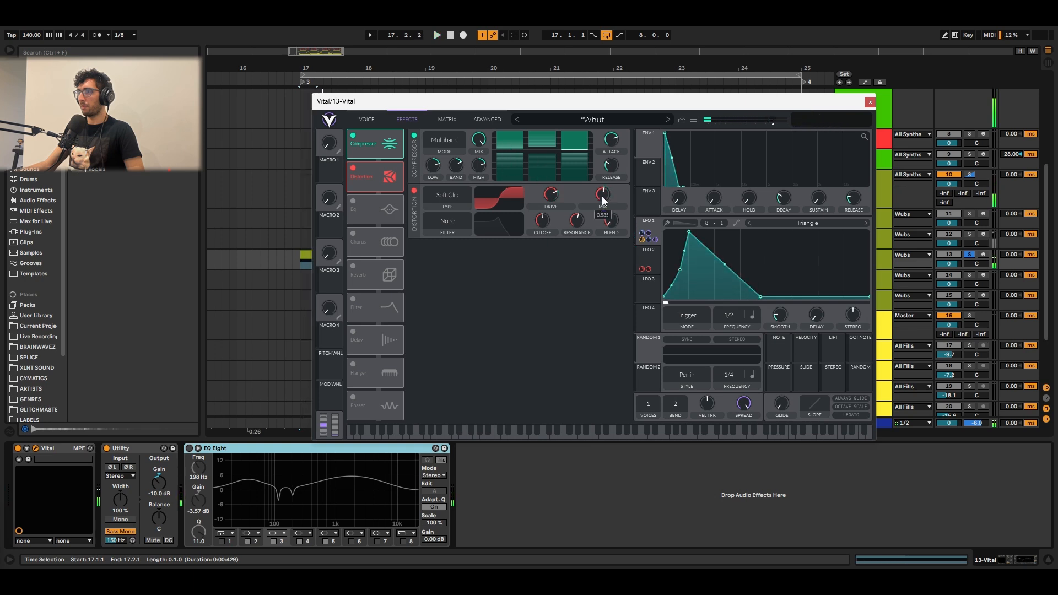
key("space")
key("space")
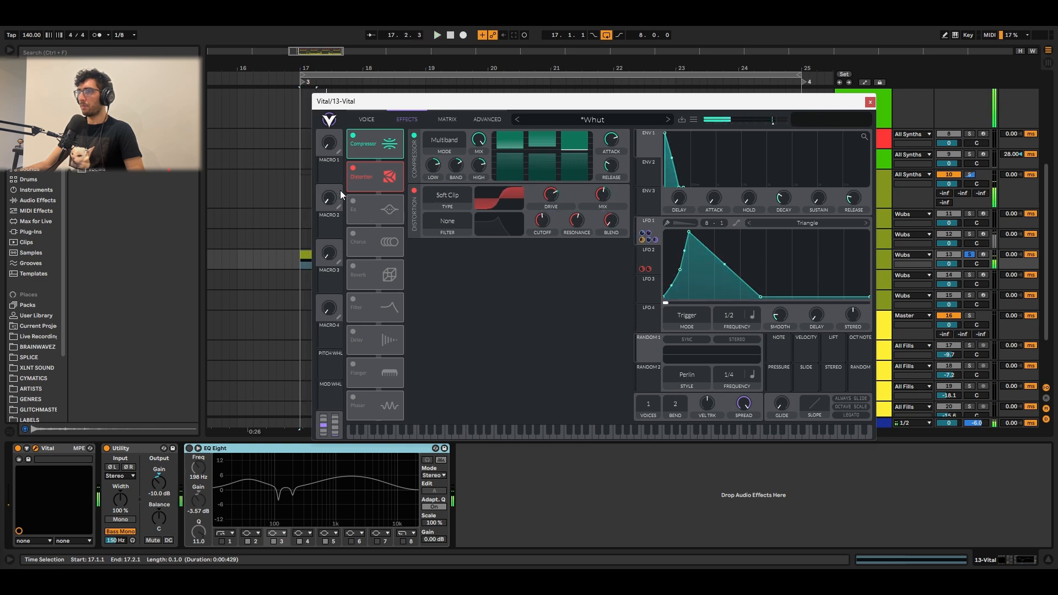
Step: Switch on the synth's EQ effect, inspect its high and mid bands, and play the 13 Vital sound
left_click(348, 201)
left_click(595, 248)
key("space")
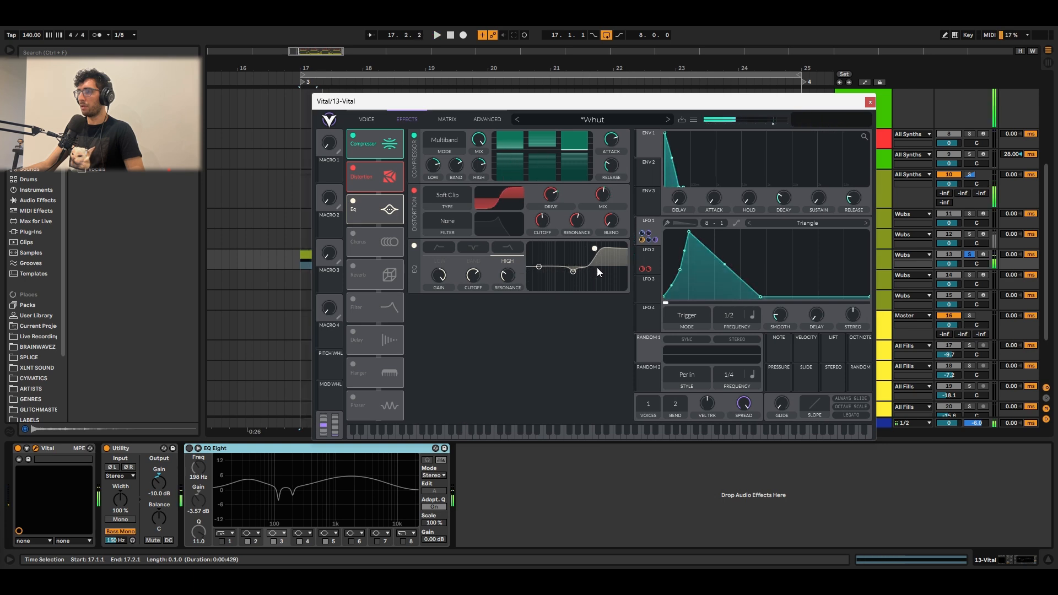
left_click(571, 269)
key("space")
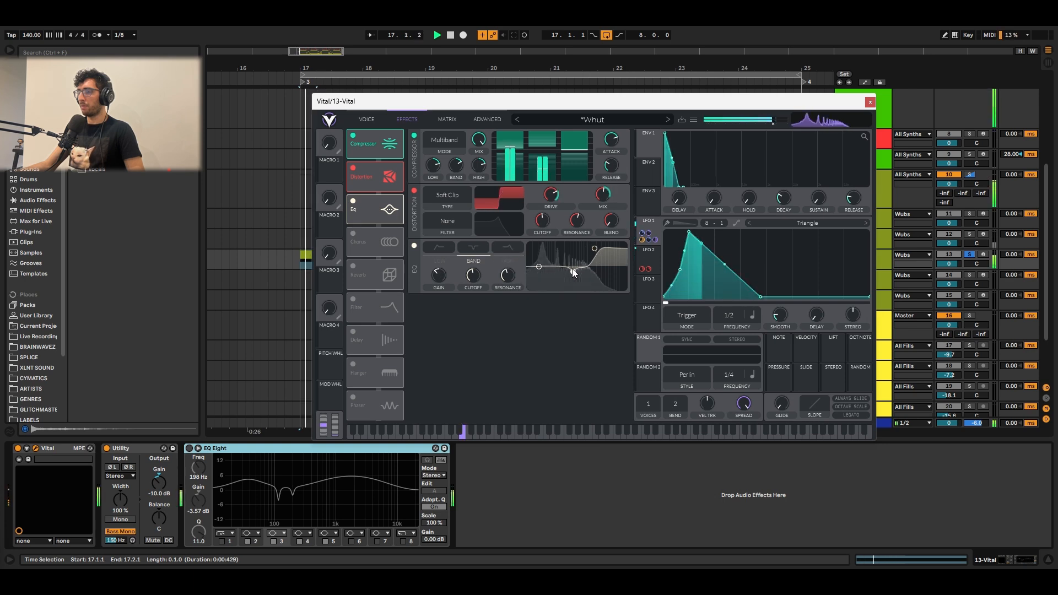
key("space")
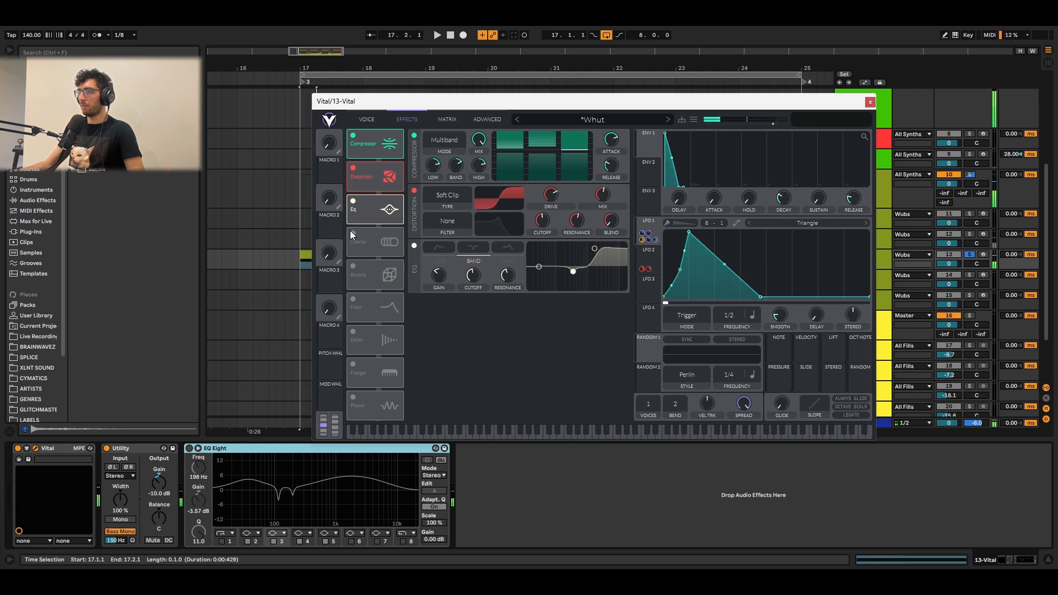
Step: Switch on the Chorus effect, examine its mix, and play the 13 Vital sound
left_click(353, 233)
left_click_drag(603, 300, 612, 311)
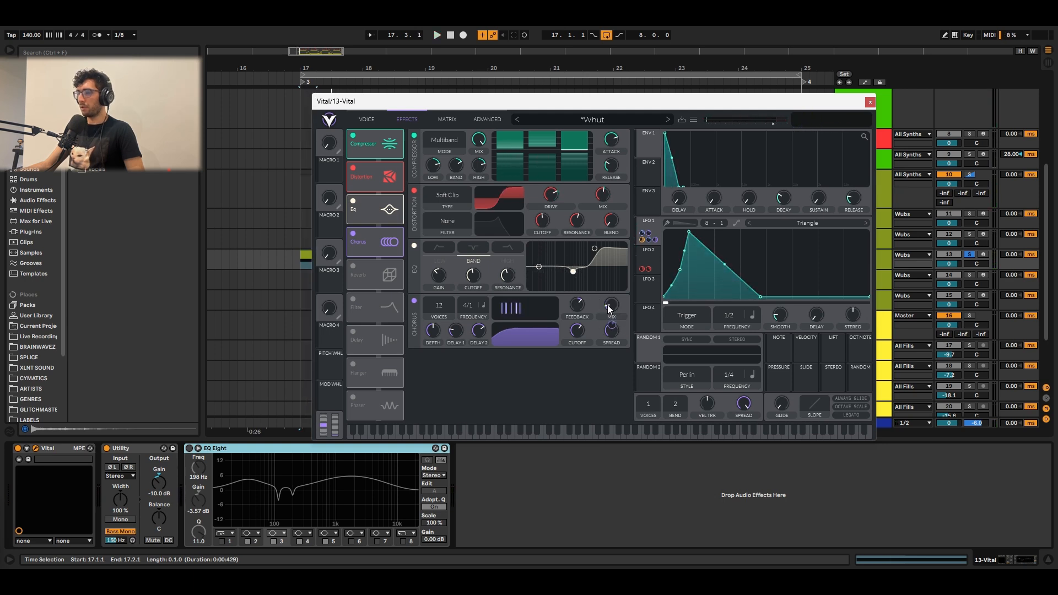
key("space")
key("space")
mouse_move(614, 303)
Step: Switch on the Reverb effect, examine its mix and time modulation, and play the 13 Vital sound
left_click(353, 266)
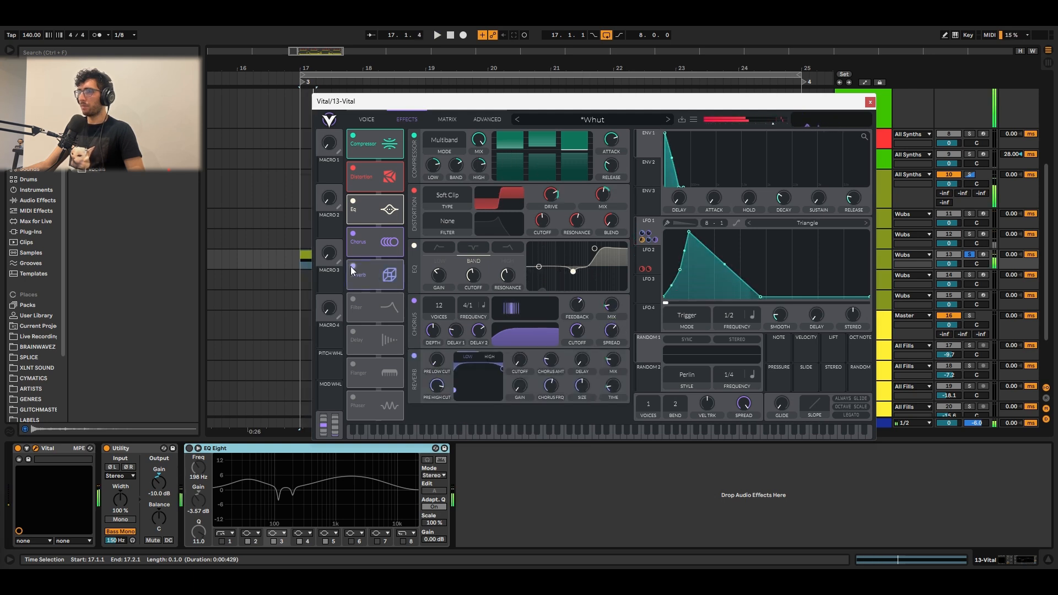
mouse_move(614, 363)
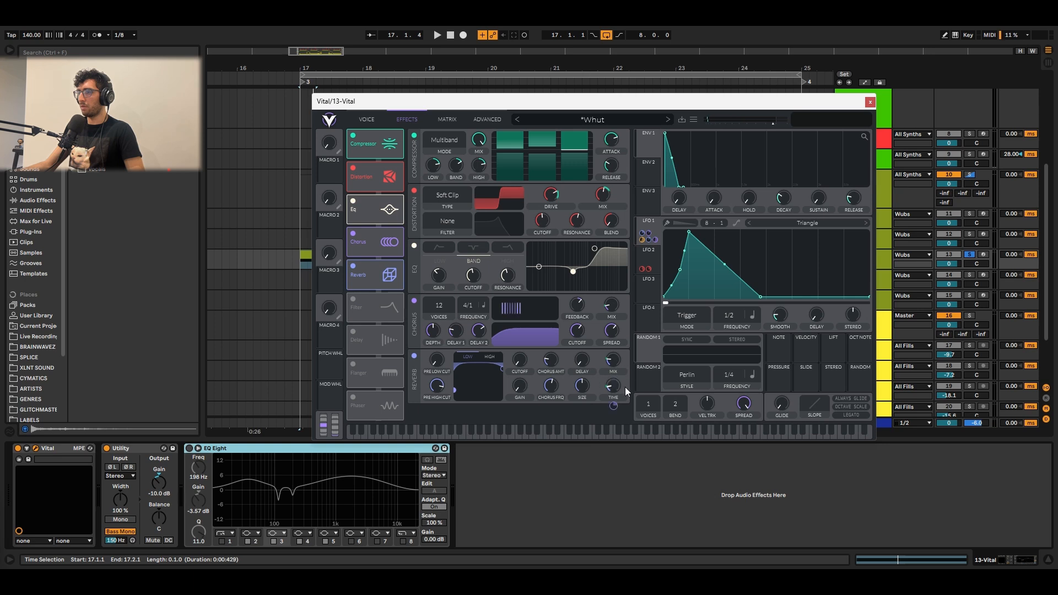
key("space")
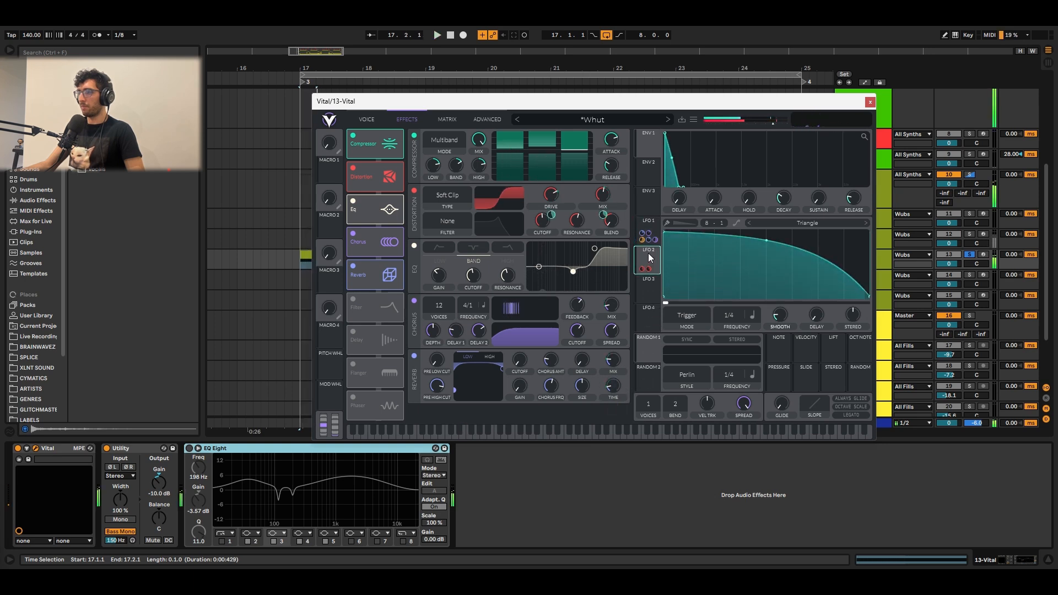
Step: Examine how LFO 2 modulates the distortion's drive and mix while playing the 13 Vital sound
key("space")
left_click(650, 253)
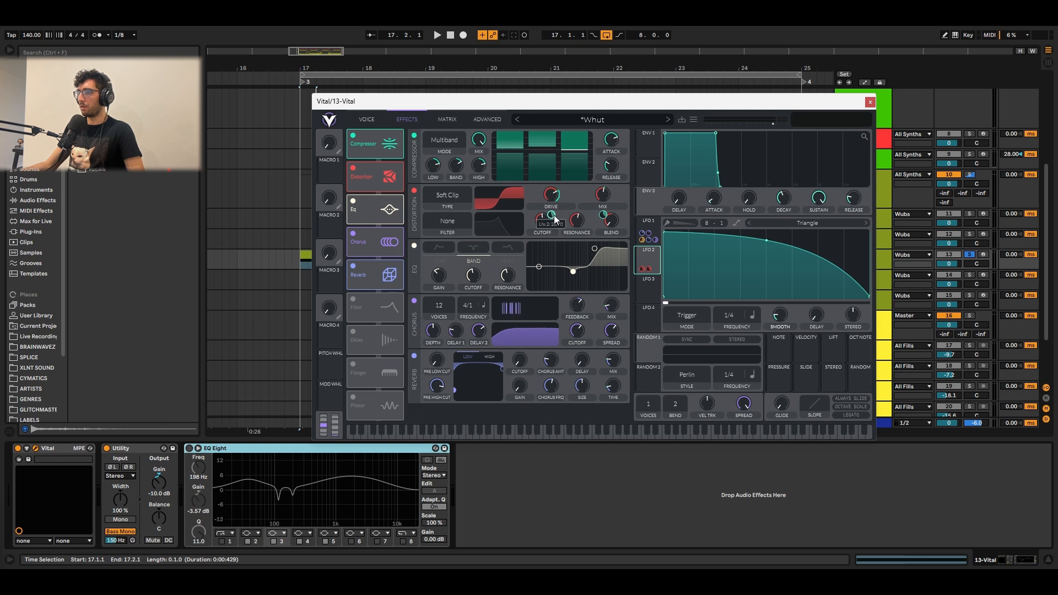
mouse_move(604, 216)
key("space")
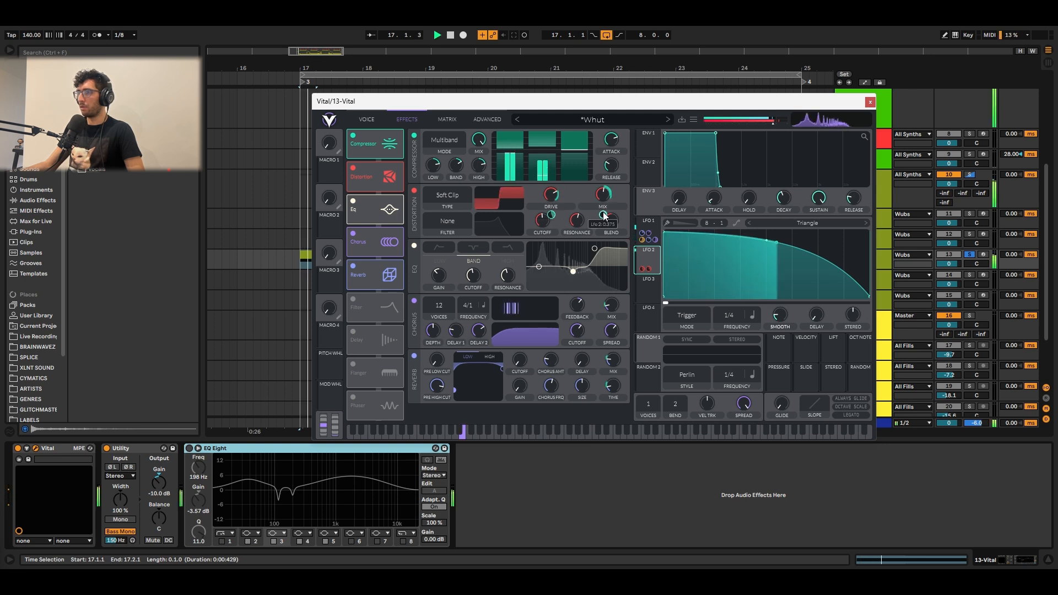
Step: Close the synth, switch on the 13 Vital track's EQ Eight, and play the sound through it
key("space")
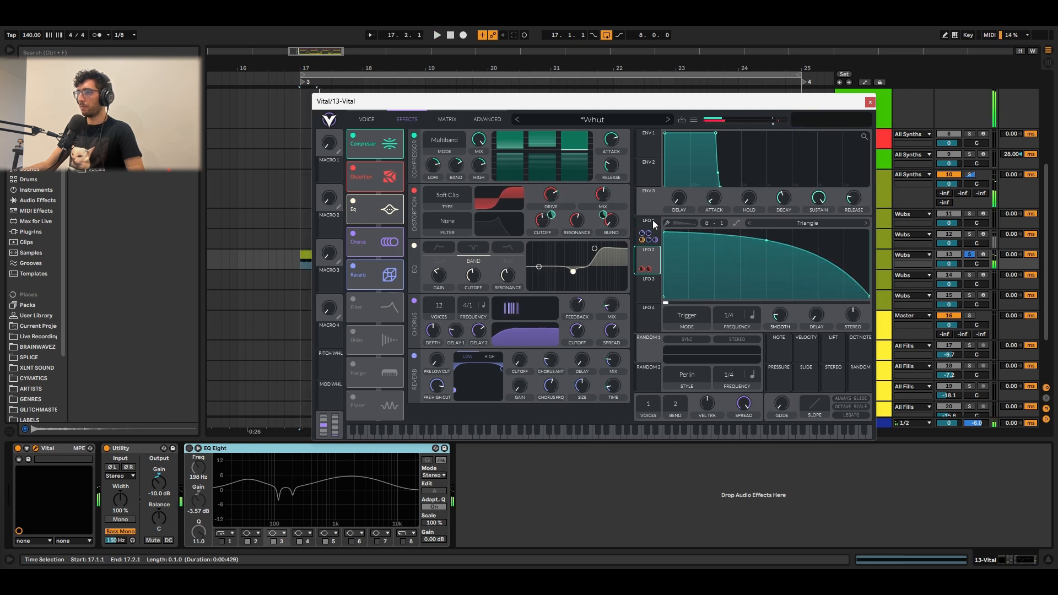
key("Escape")
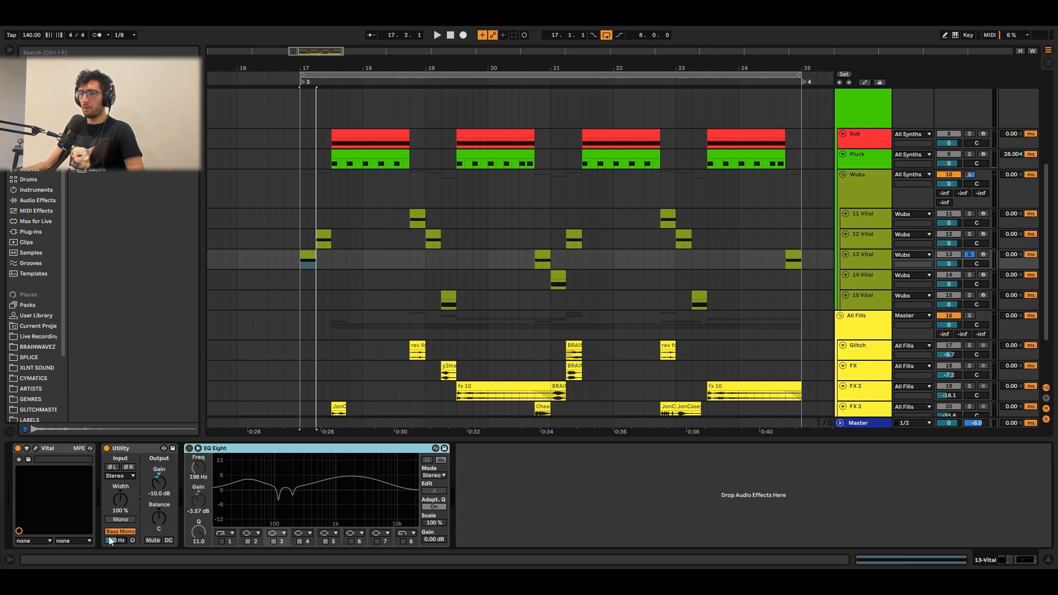
left_click(189, 448)
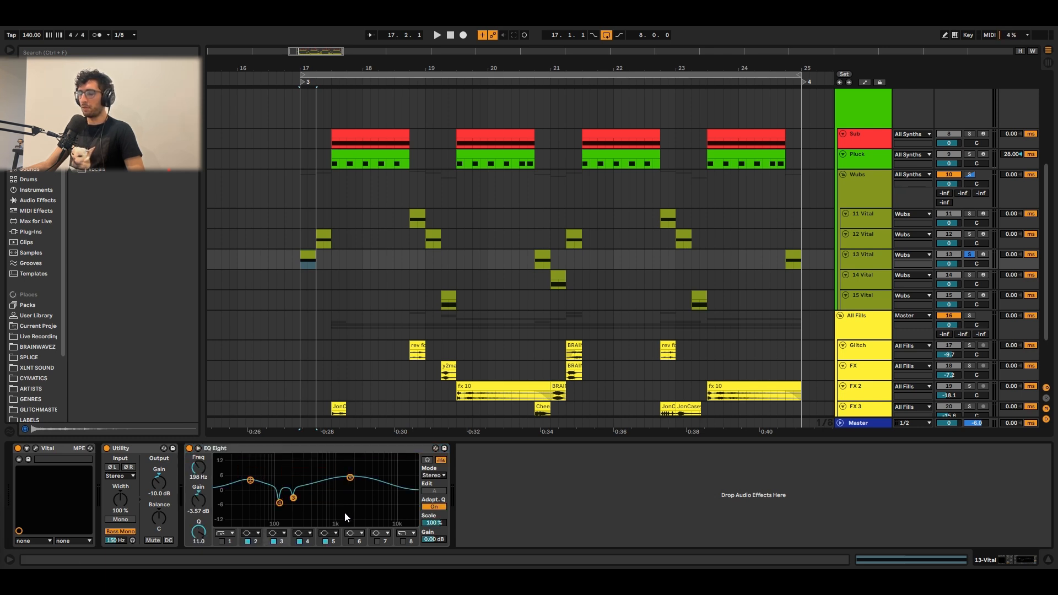
key("space")
key("space")
Step: Solo the 14 Vital track and play its clip at bar 21
left_click(553, 272)
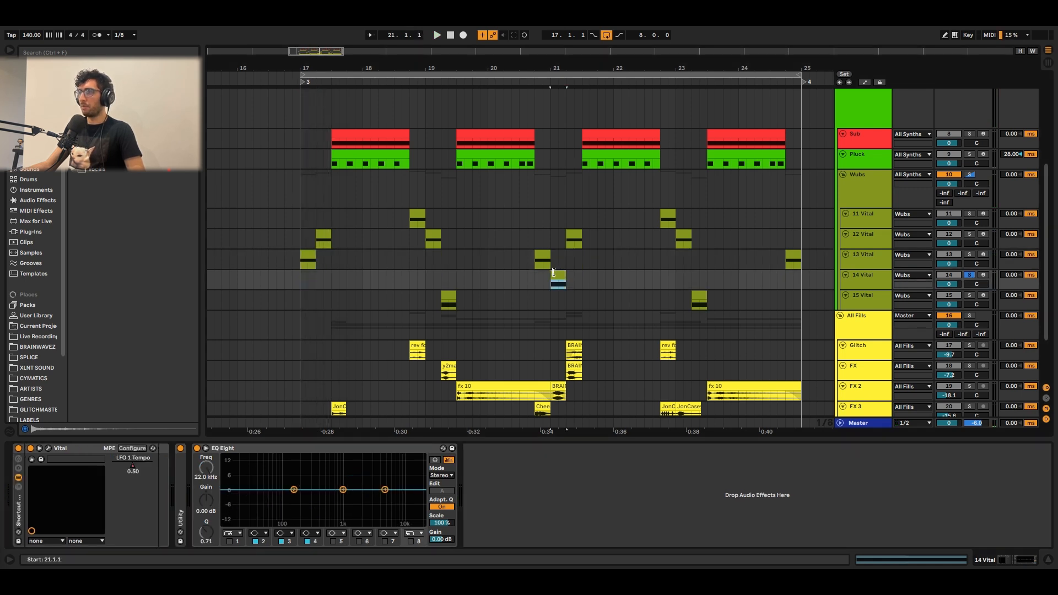
key("space")
key("space")
Step: Open the 14 Vital synth and examine its oscillator wavetable, Filter 1 and LFO 1 shape while playing the sound
left_click(48, 449)
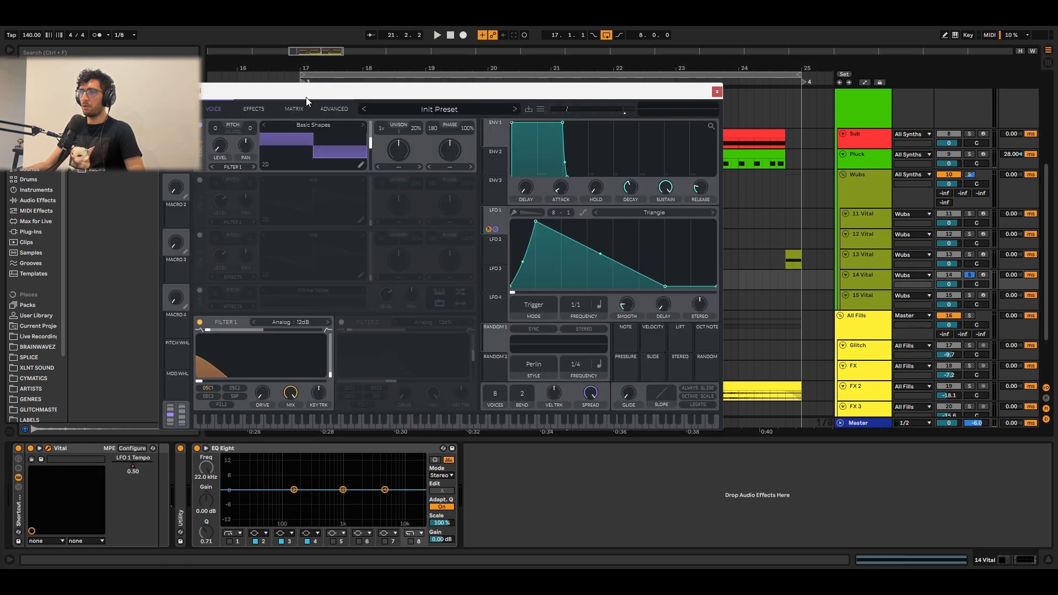
left_click_drag(306, 97, 421, 109)
left_click(403, 117)
left_click(378, 119)
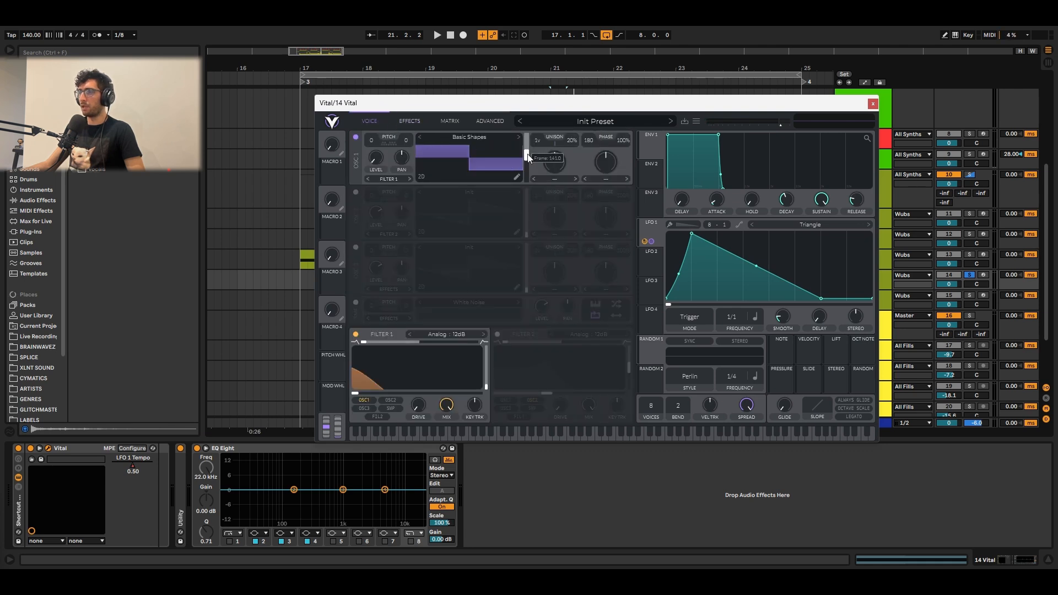
key("space")
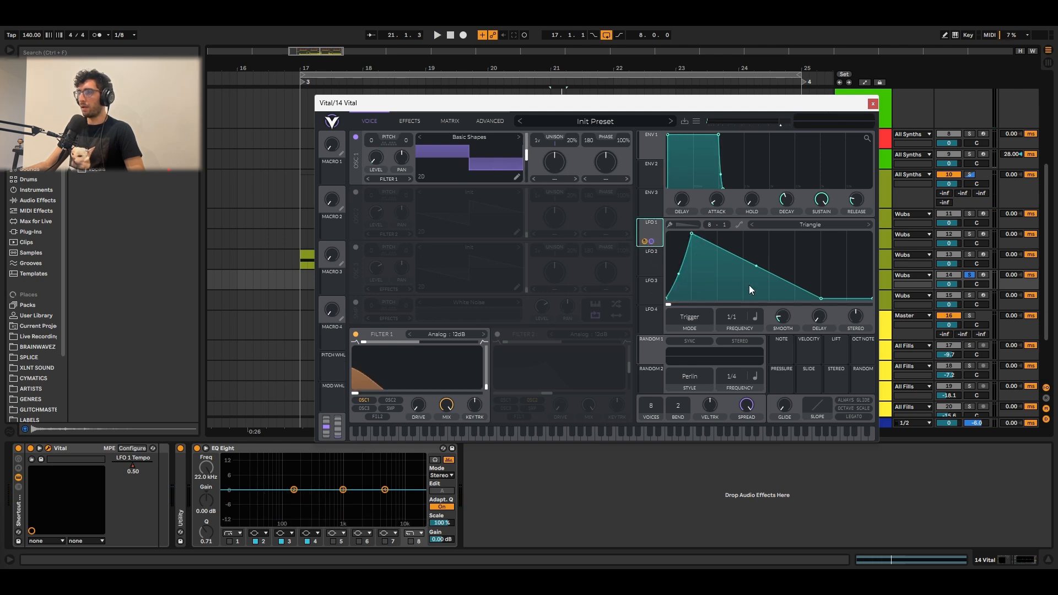
key("space")
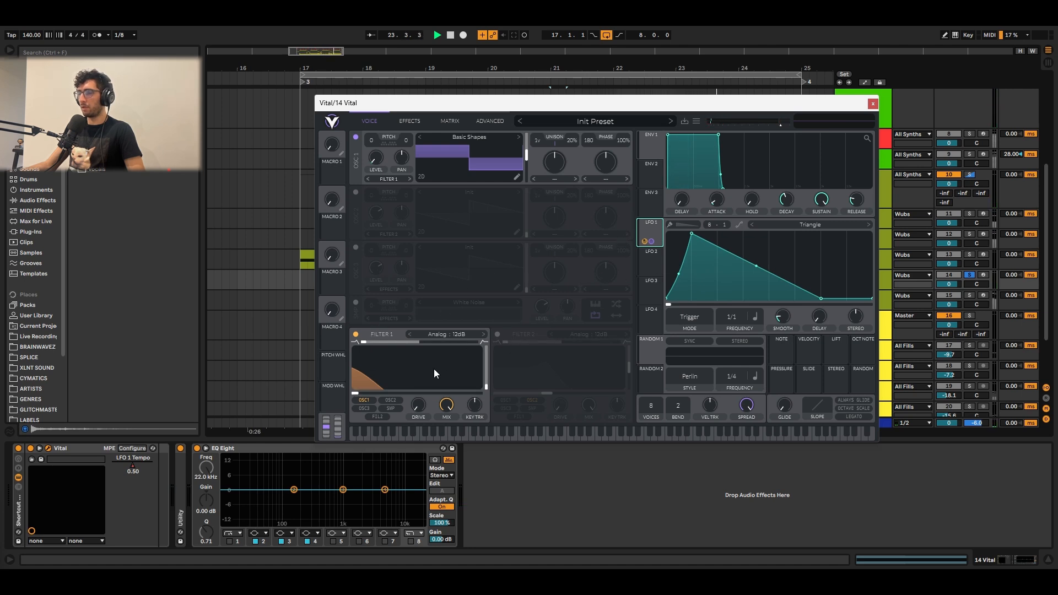
Step: Examine the 14 Vital synth's Down Sample distortion and Phaser effects while playing the sound
left_click(410, 115)
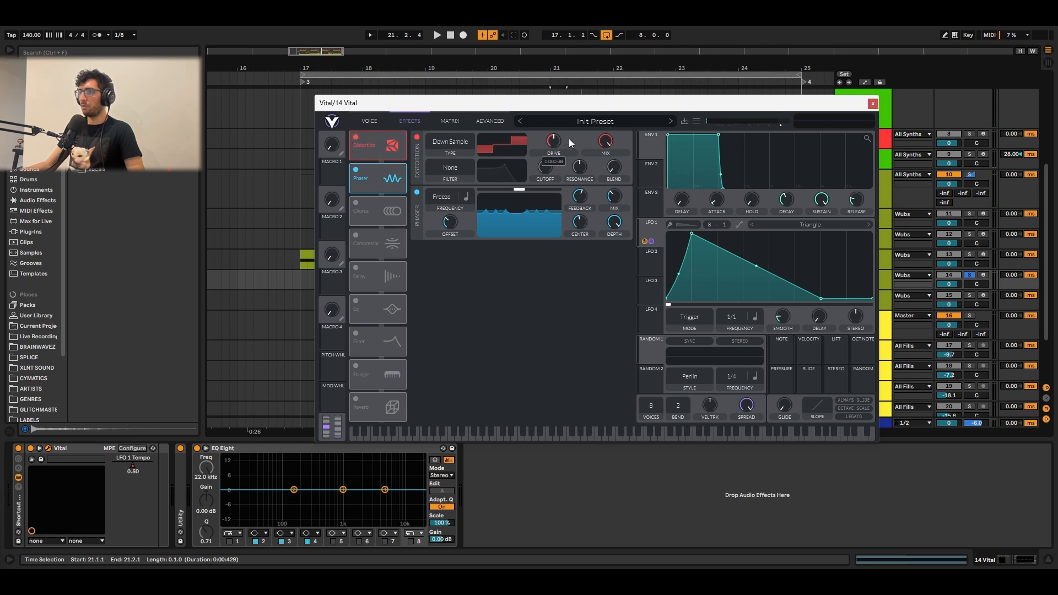
key("space")
key("space")
key("space")
key("space")
Step: Bypass the Distortion and Phaser effects and re-enable them one at a time, playing the 14 Vital sound after each change
left_click(355, 137)
left_click(356, 170)
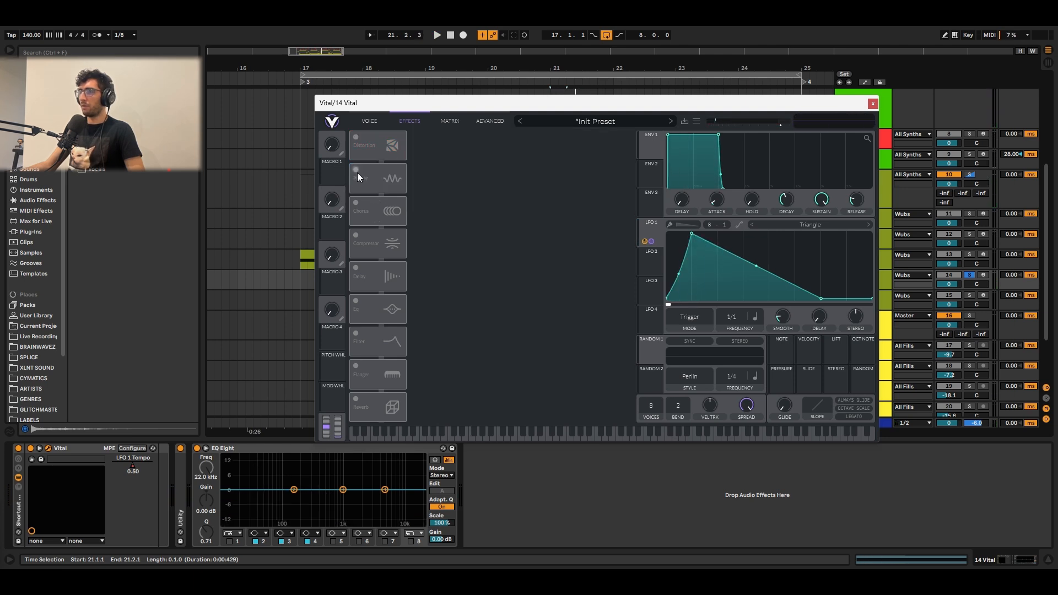
key("space")
key("space")
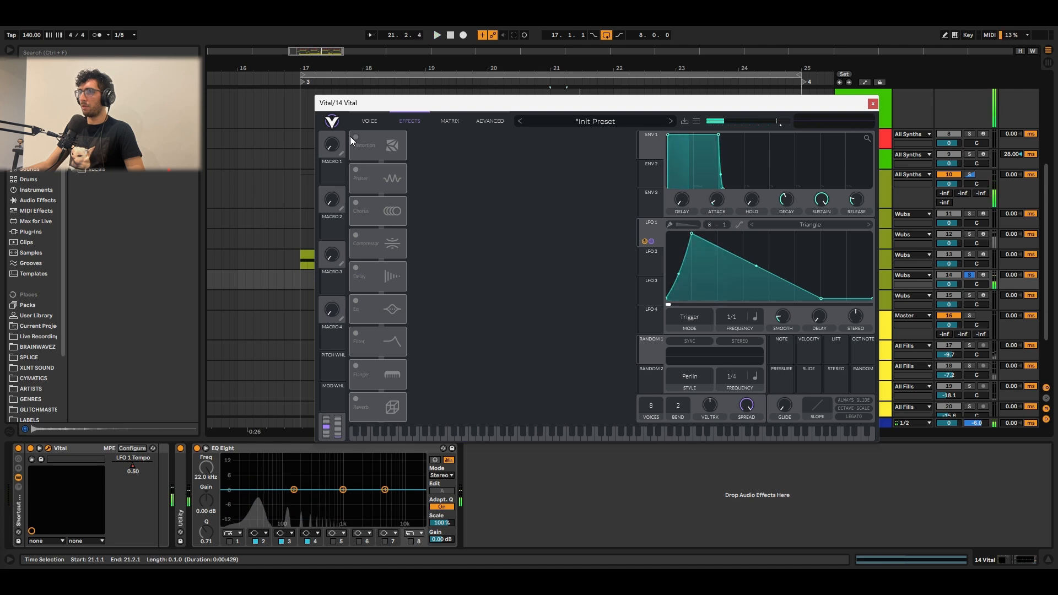
left_click(355, 137)
key("space")
key("space")
left_click(361, 171)
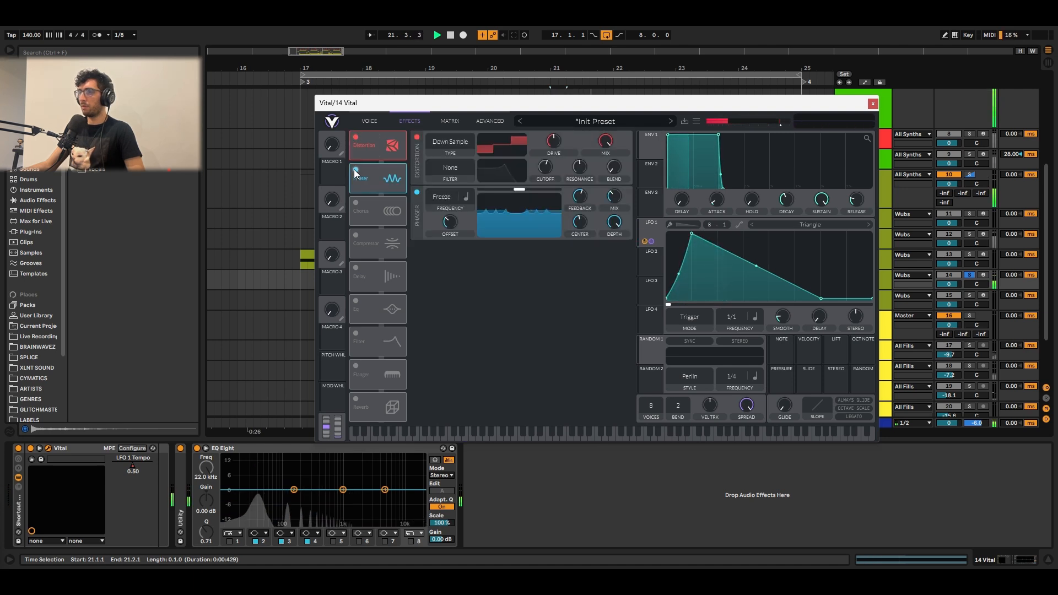
key("space")
key("space")
Step: Close the 14 Vital synth, play the soloed 15 Vital clip at bar 19, and open that track's Vital synth
left_click(872, 104)
left_click(457, 295)
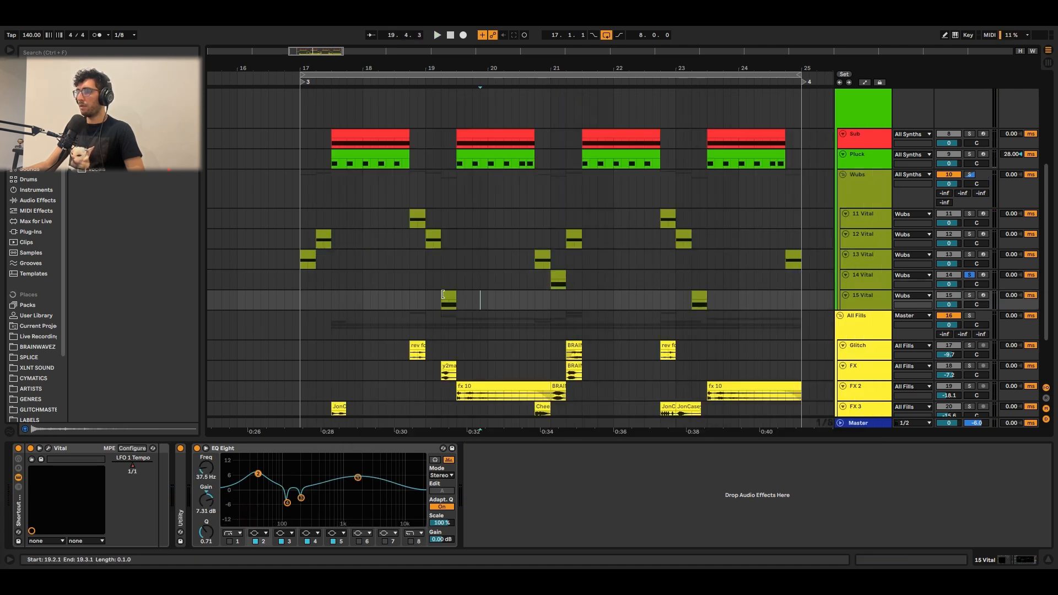
left_click(448, 299)
key("space")
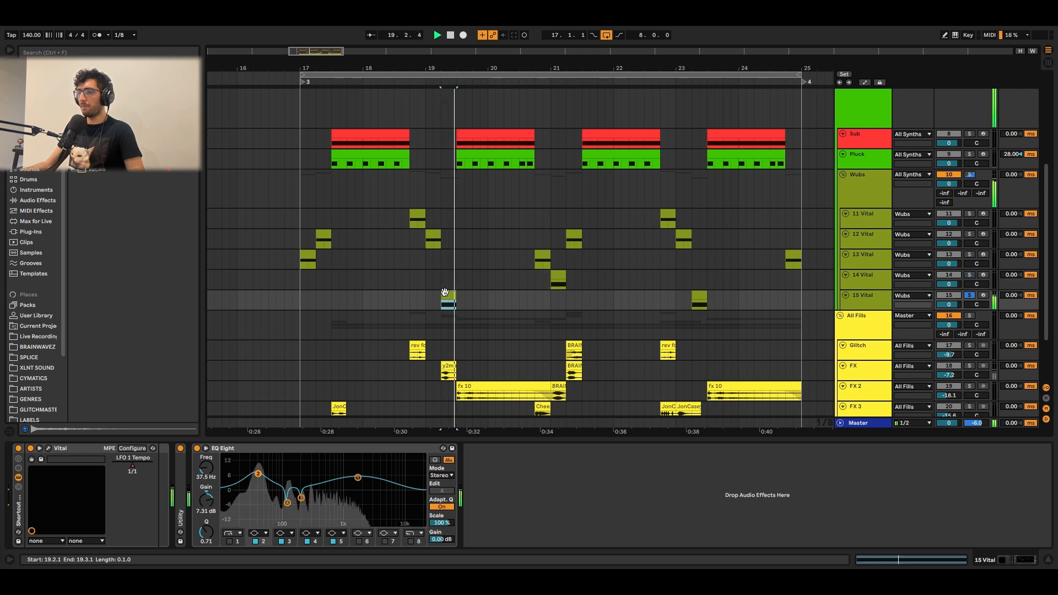
left_click(49, 448)
key("space")
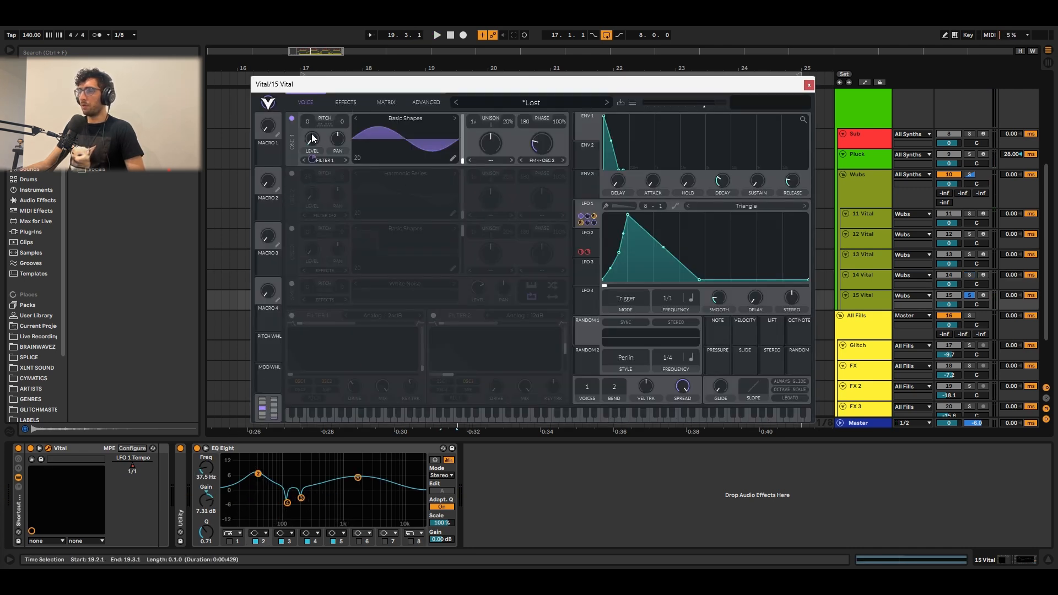
Step: Compare the shapes of LFO 1 and LFO 2 and examine how LFO 1 modulates oscillator 1's level
left_click(586, 235)
left_click(585, 205)
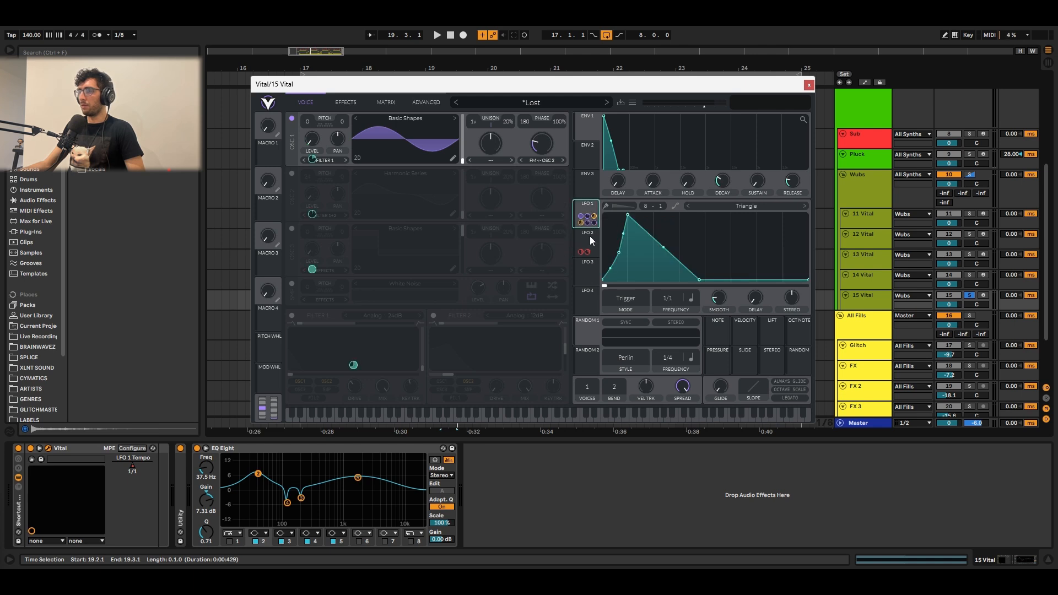
left_click(590, 237)
left_click(583, 206)
left_click(587, 237)
left_click(588, 204)
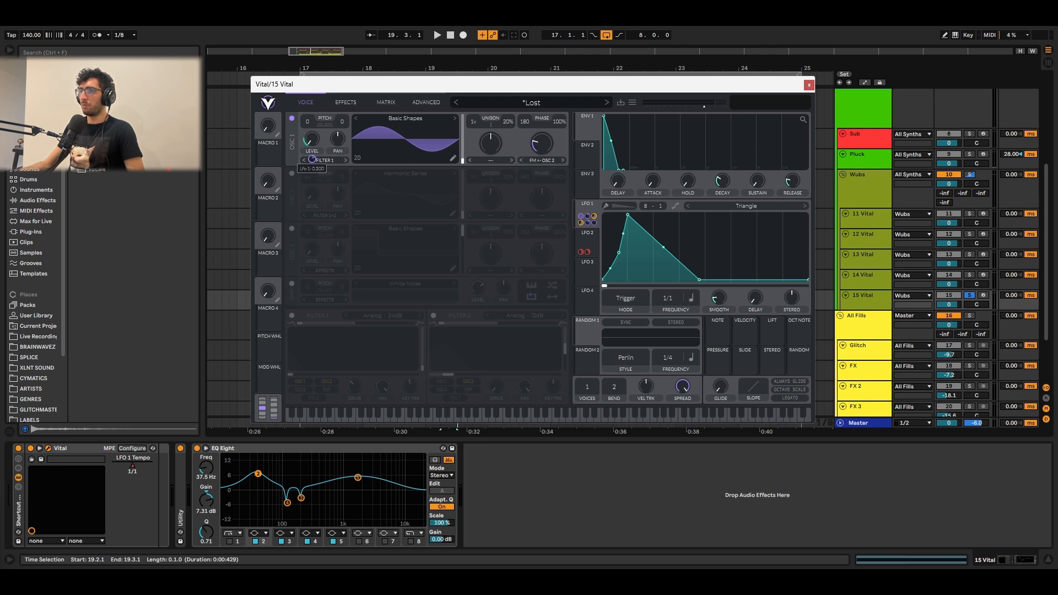
Step: Switch on oscillator 2 with the Harmonic Series wavetable and examine its frame and LFO 1 level modulation
left_click(291, 173)
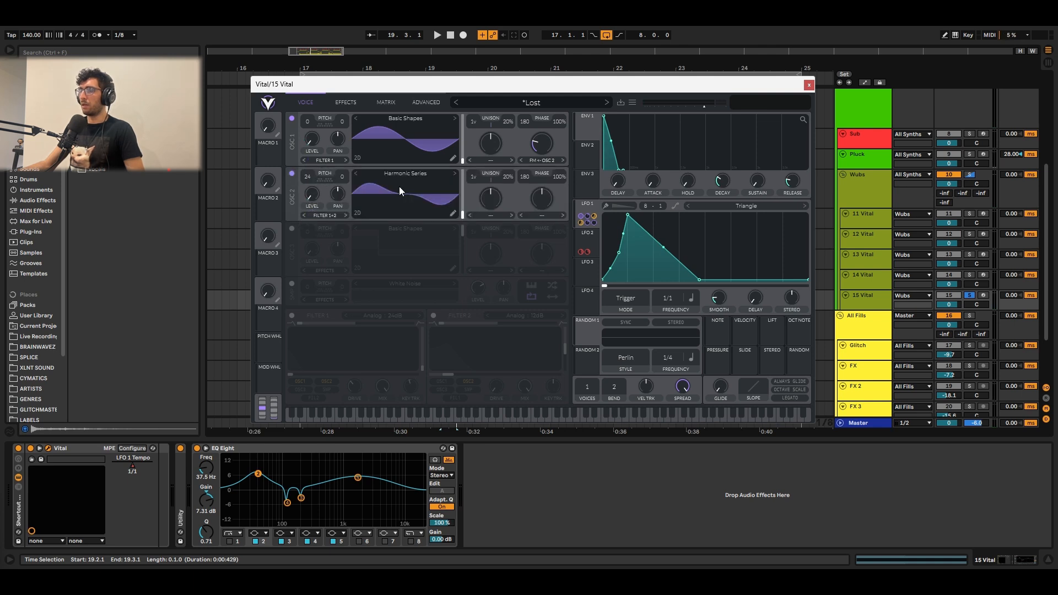
mouse_move(464, 211)
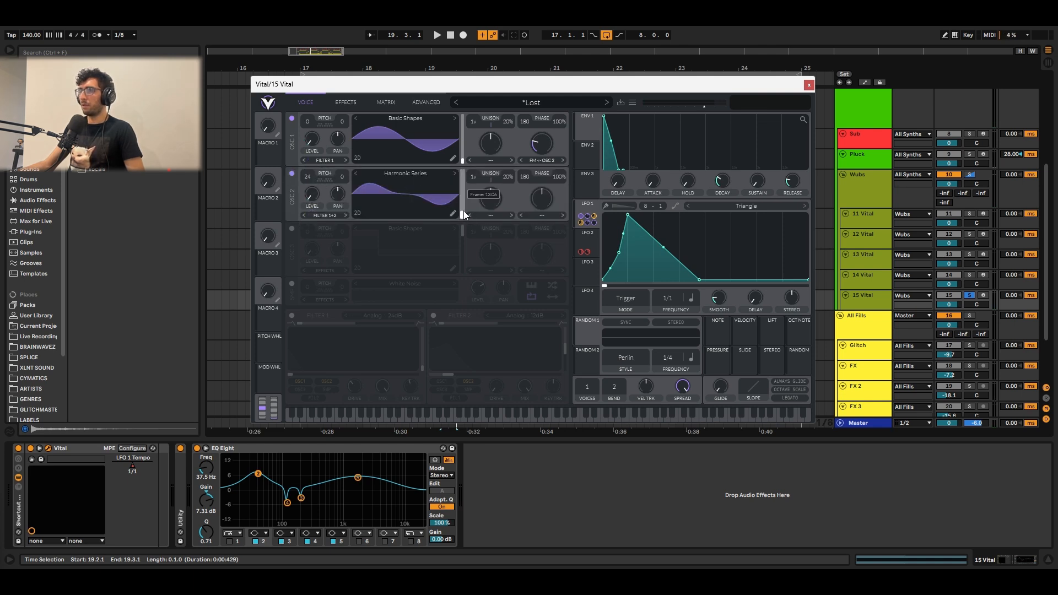
mouse_move(312, 194)
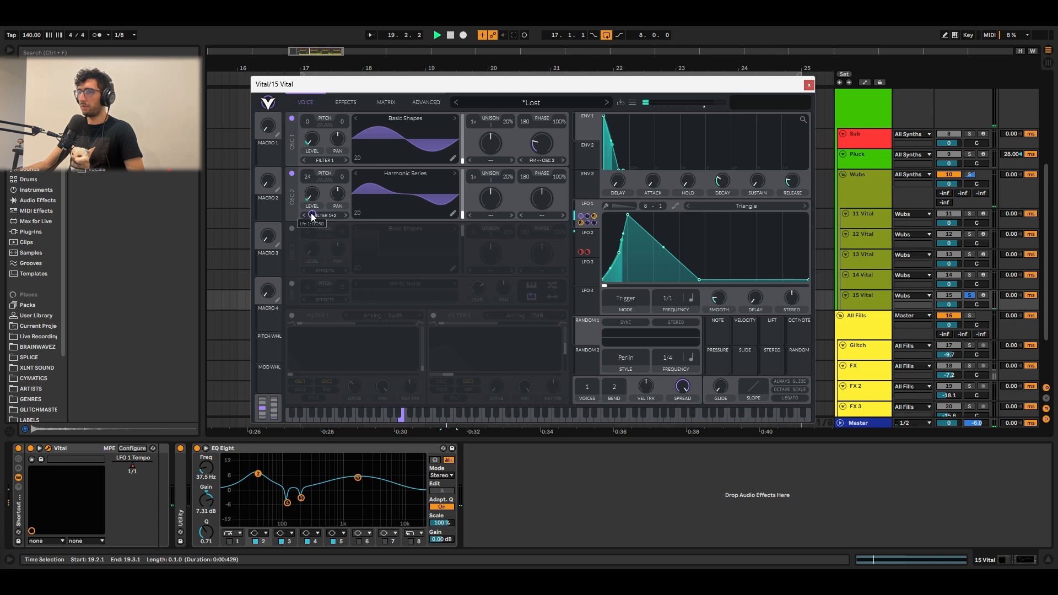
Step: Switch on Filter 1, examine its drive and LFO 1 cutoff modulation, and play the 15 Vital sound
left_click(291, 315)
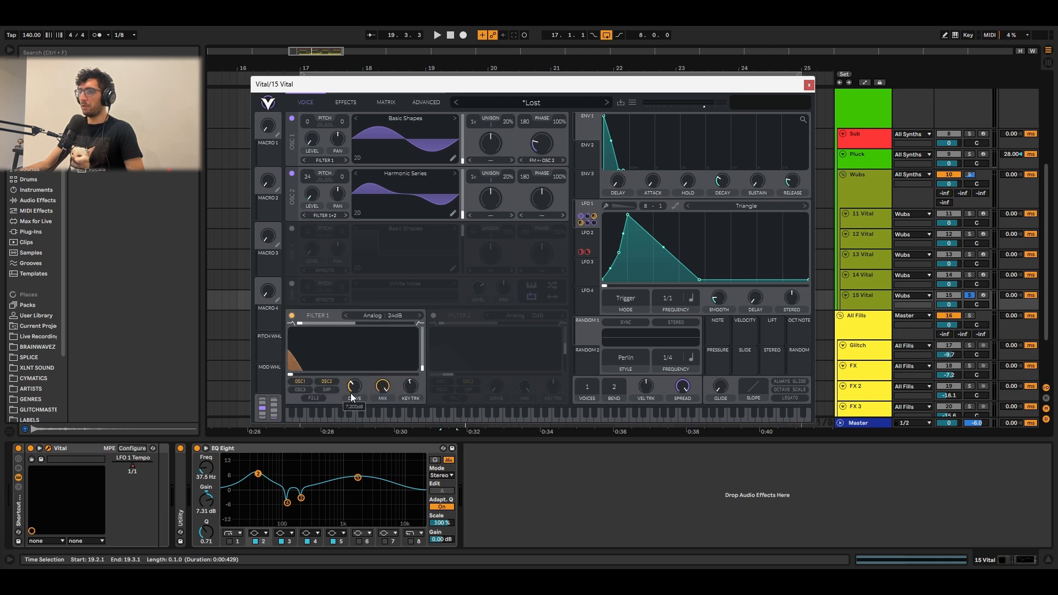
key("space")
key("space")
mouse_move(353, 370)
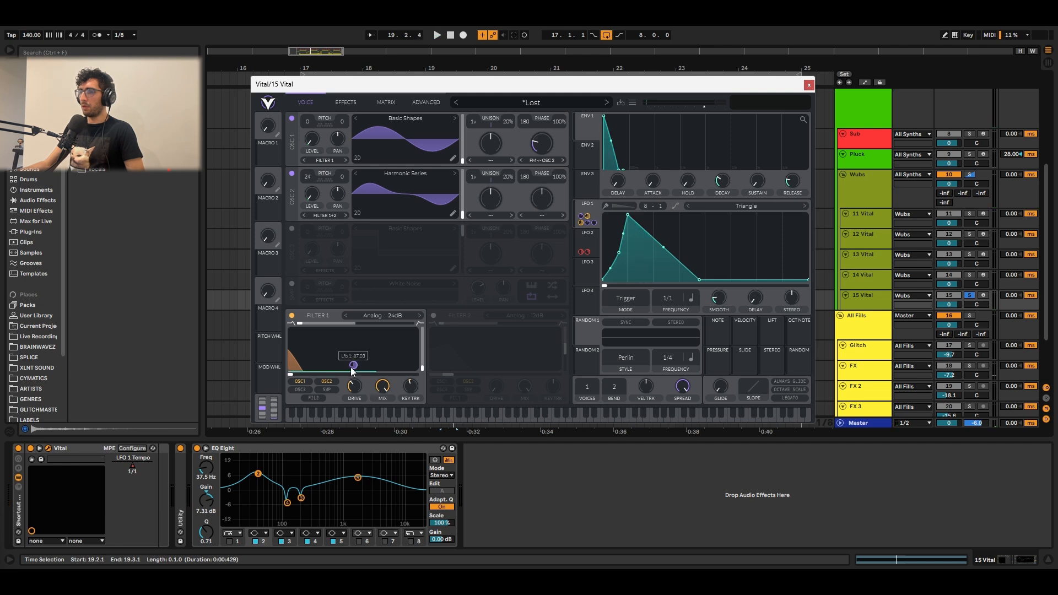
key("space")
Step: Switch on the Compressor and Distortion effects and examine LFO 2's distortion modulation while playing the 15 Vital sound
left_click(347, 102)
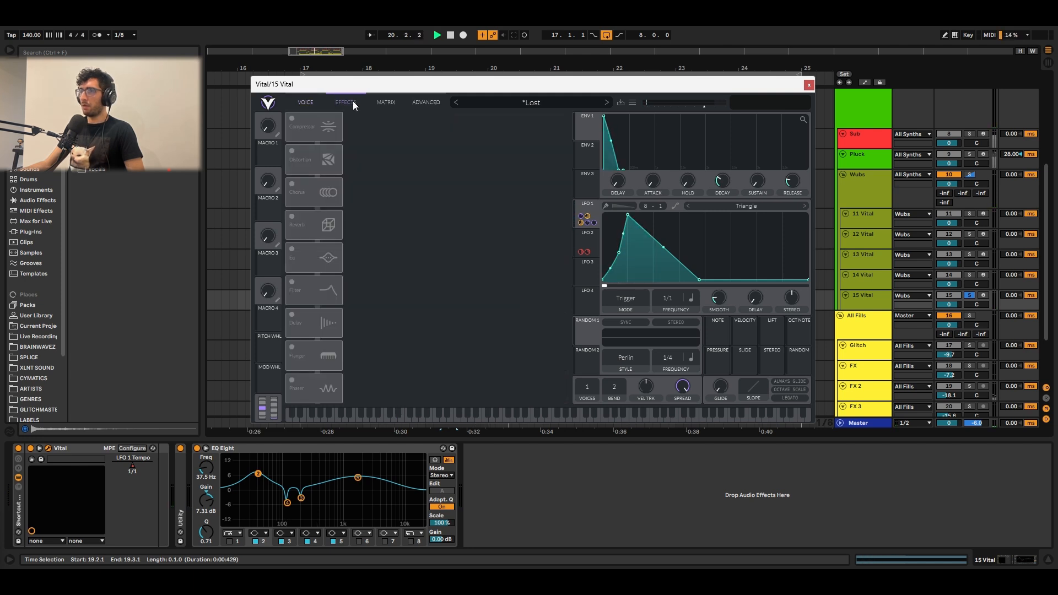
left_click(288, 122)
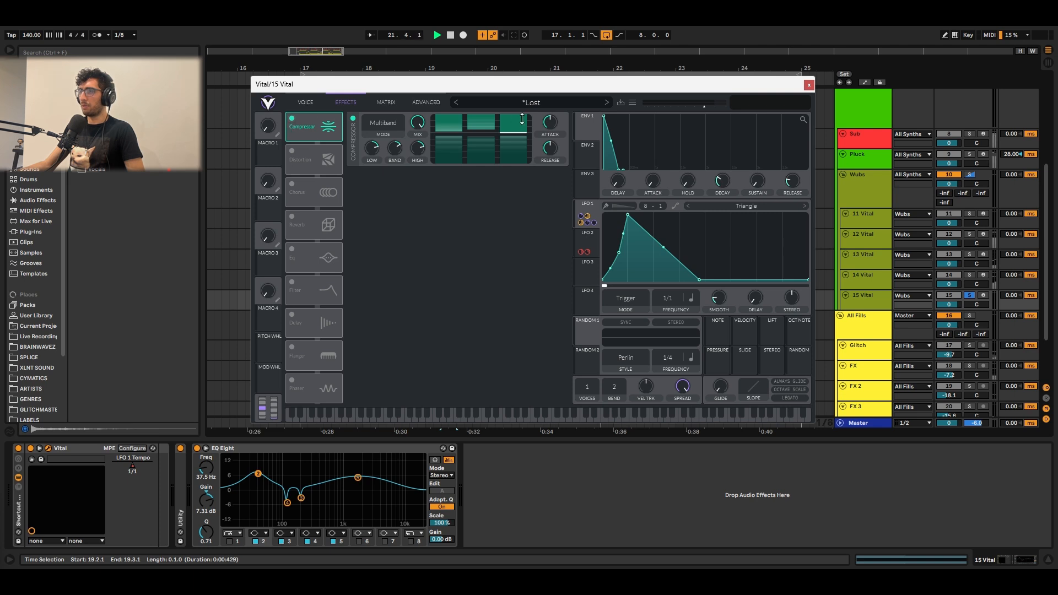
left_click(292, 151)
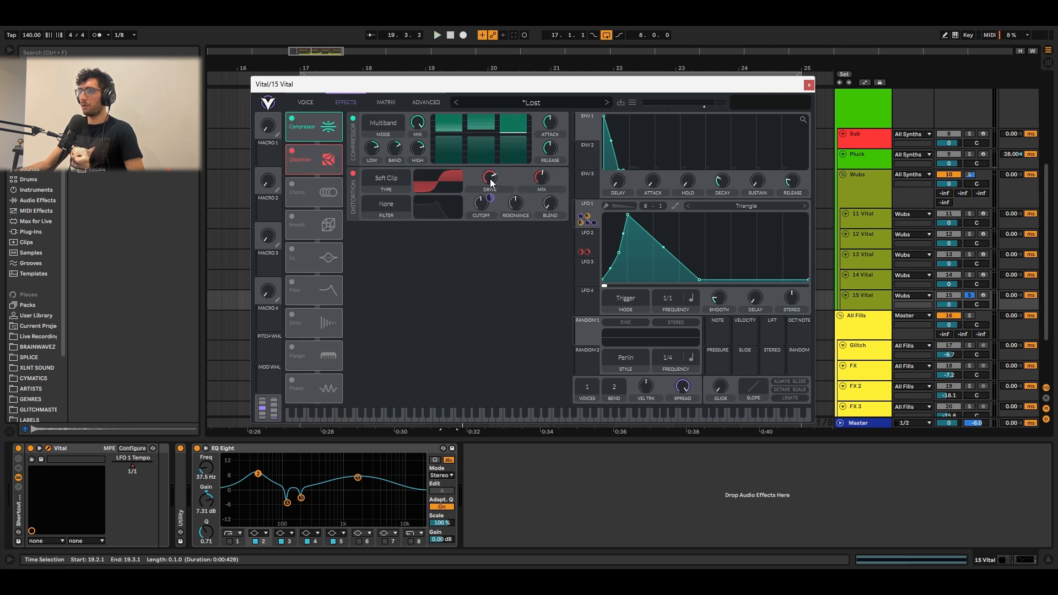
key("space")
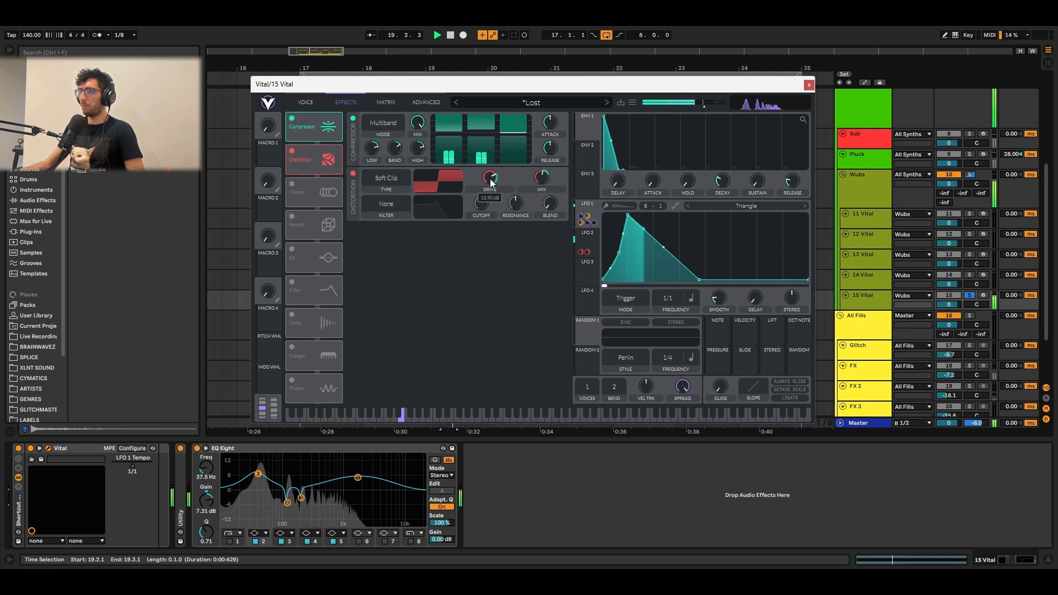
left_click(586, 249)
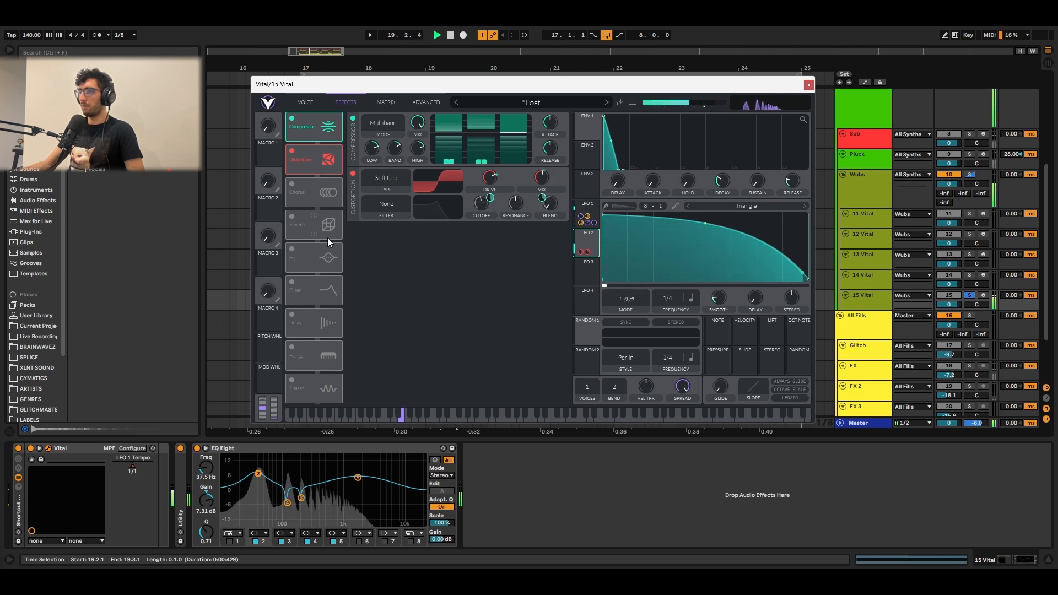
Step: Switch on the Chorus, Reverb and EQ effects in the 15 Vital synth while playing the sound
left_click(293, 185)
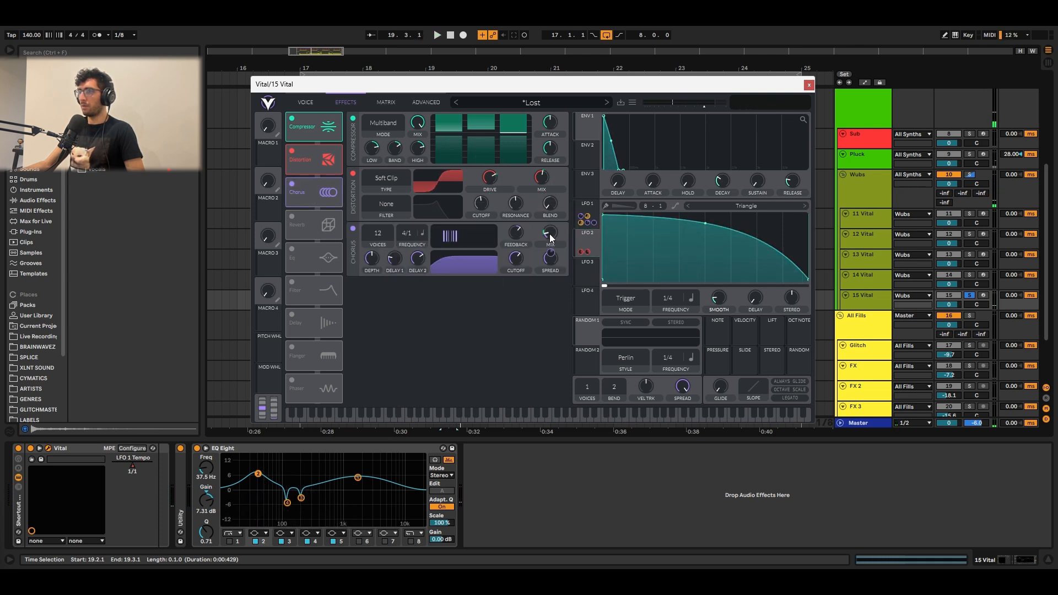
left_click(293, 217)
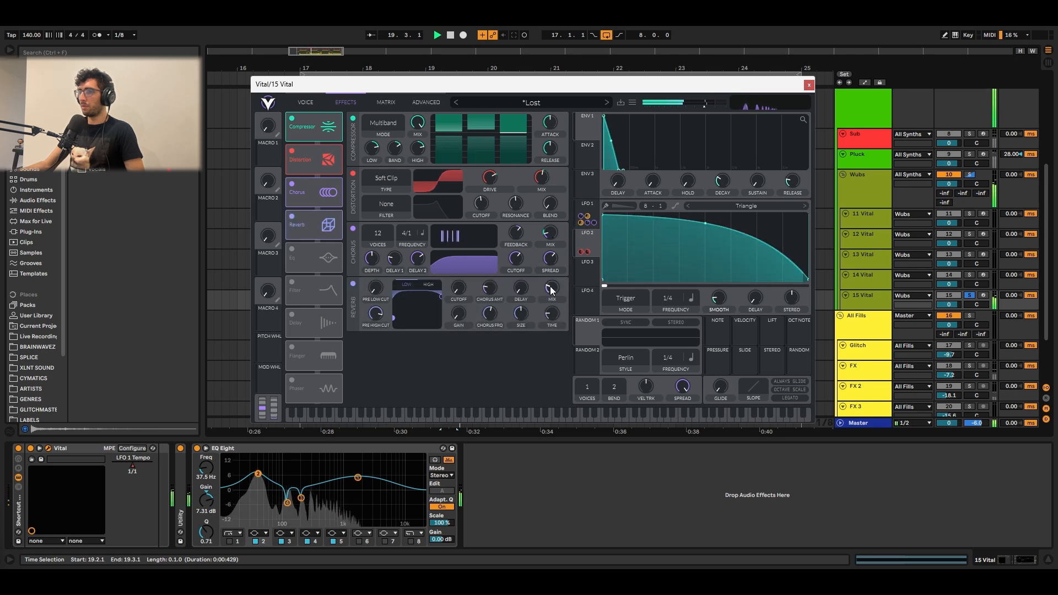
left_click(292, 249)
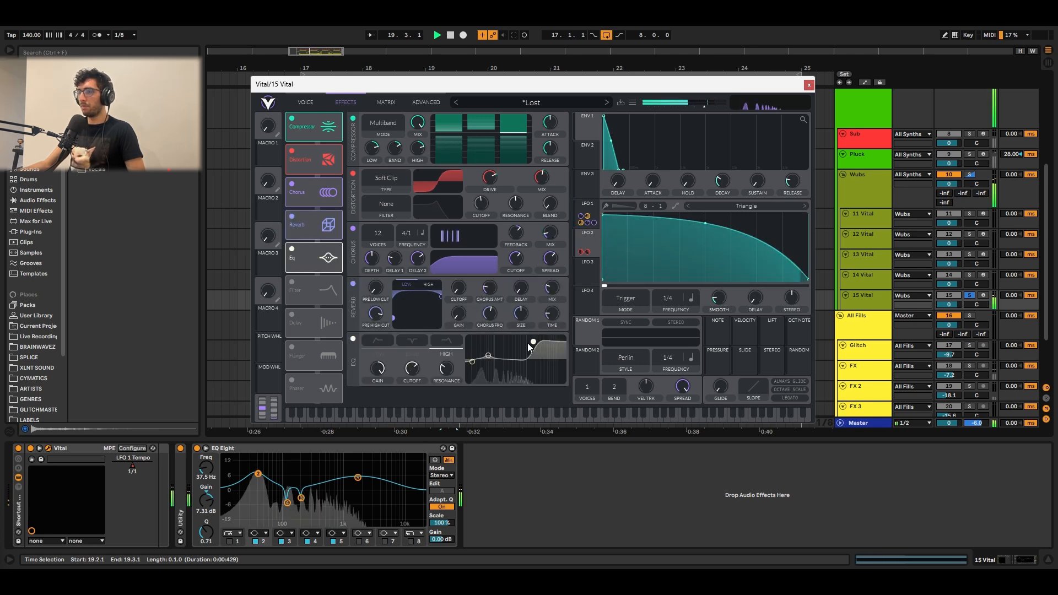
Step: Examine the 15 Vital track's EQ Eight curve and play its clips at bars 19 and 23
left_click(216, 449)
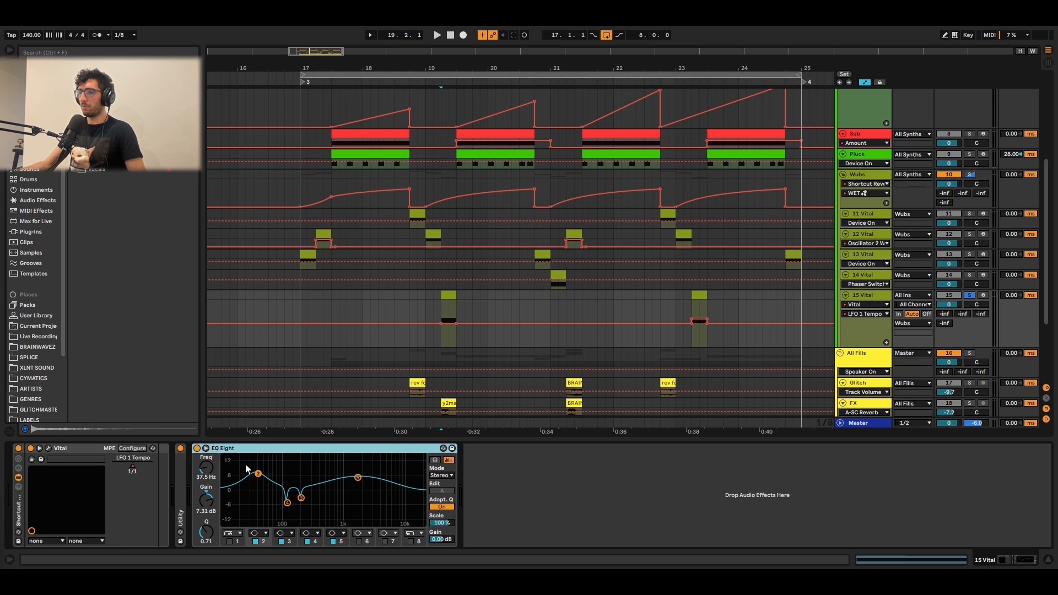
left_click_drag(245, 464, 324, 514)
left_click_drag(354, 467, 227, 510)
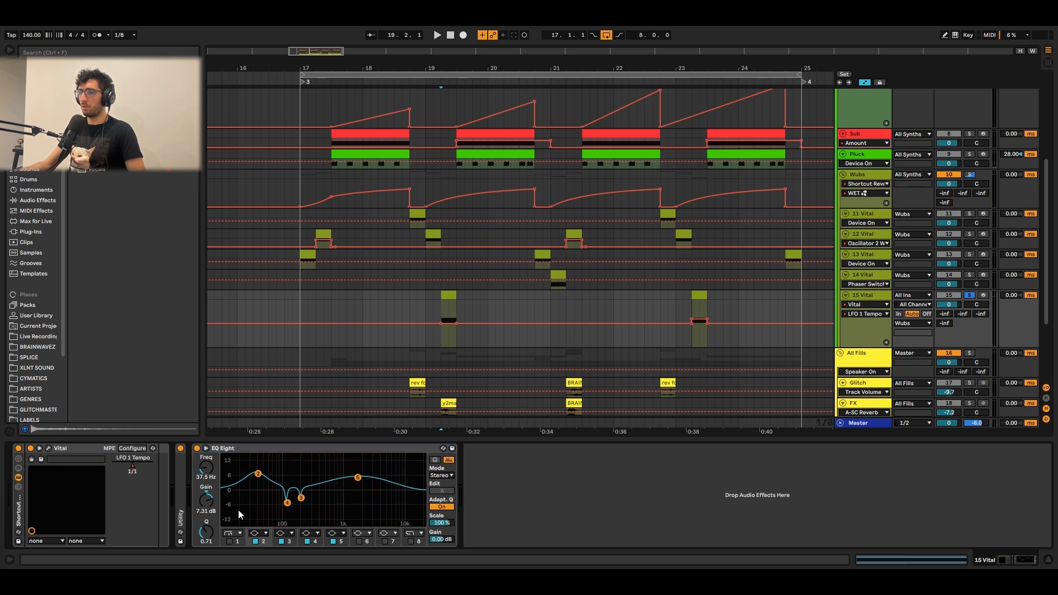
key("space")
key("space")
left_click(697, 298)
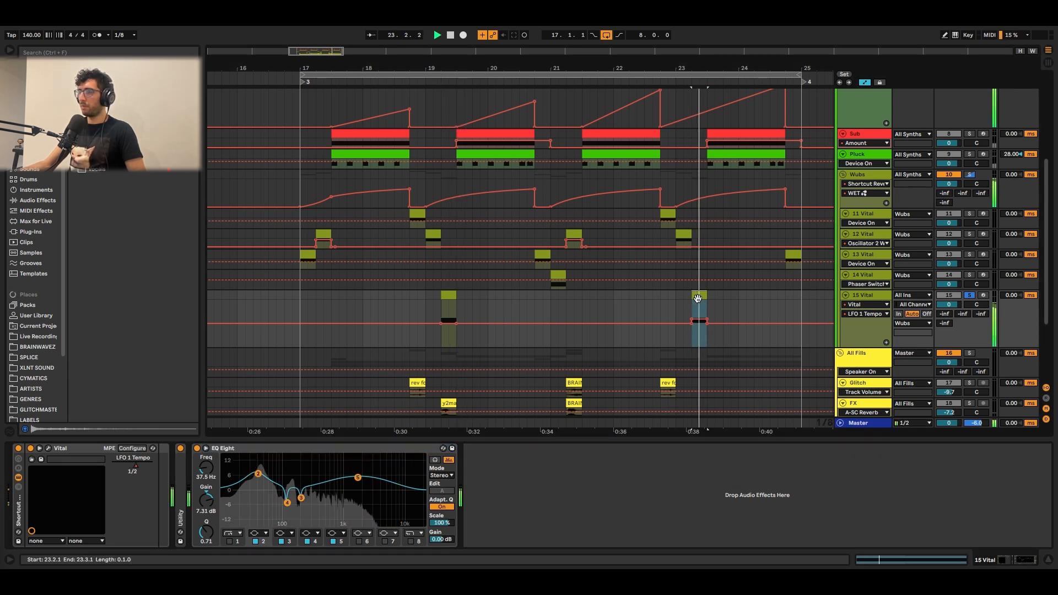
Step: Hide the automation lanes and collapse all the Vital tracks in the Wubs group
key("a")
left_click(865, 300)
left_click(838, 296)
left_click(841, 293)
left_click(842, 294, "alt")
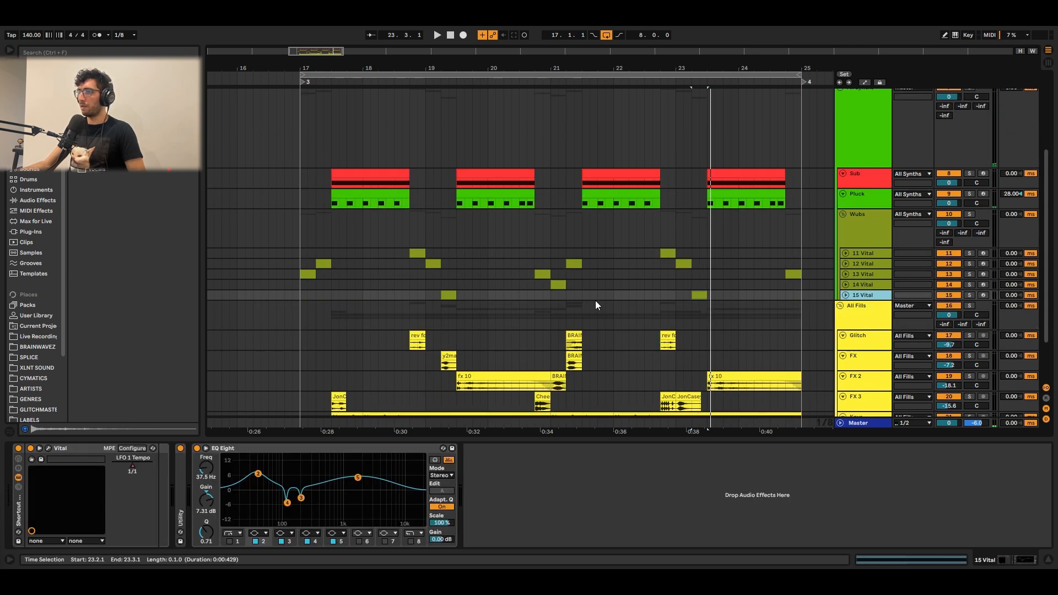
Step: Select the All Fills group track to show its effect chain
scroll(551, 292, "down", 3)
left_click(354, 267)
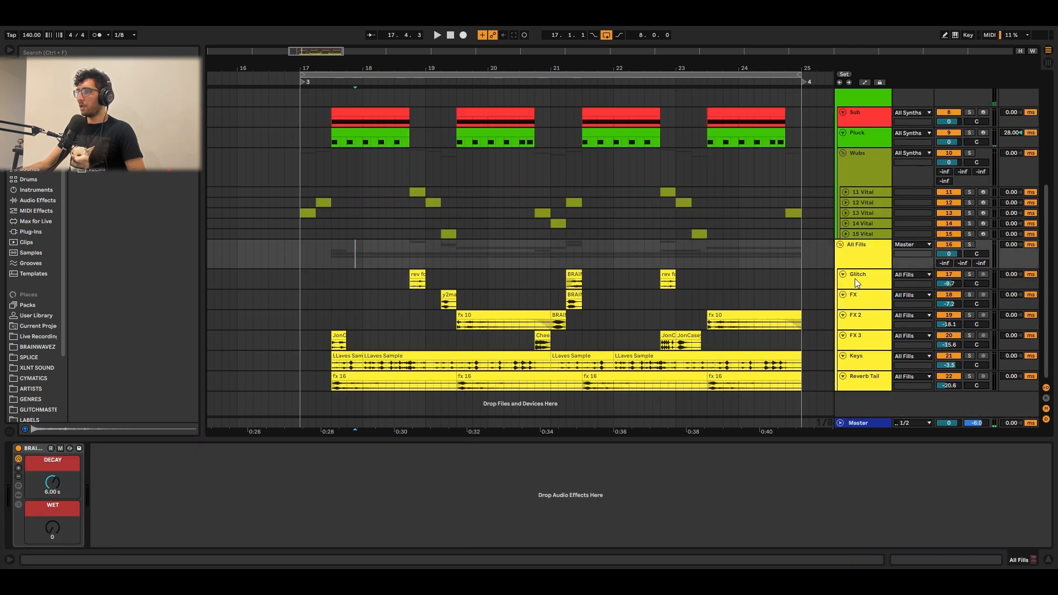
Step: Inspect the effect chains of the All Fills group and the FX 3 track
left_click(863, 252)
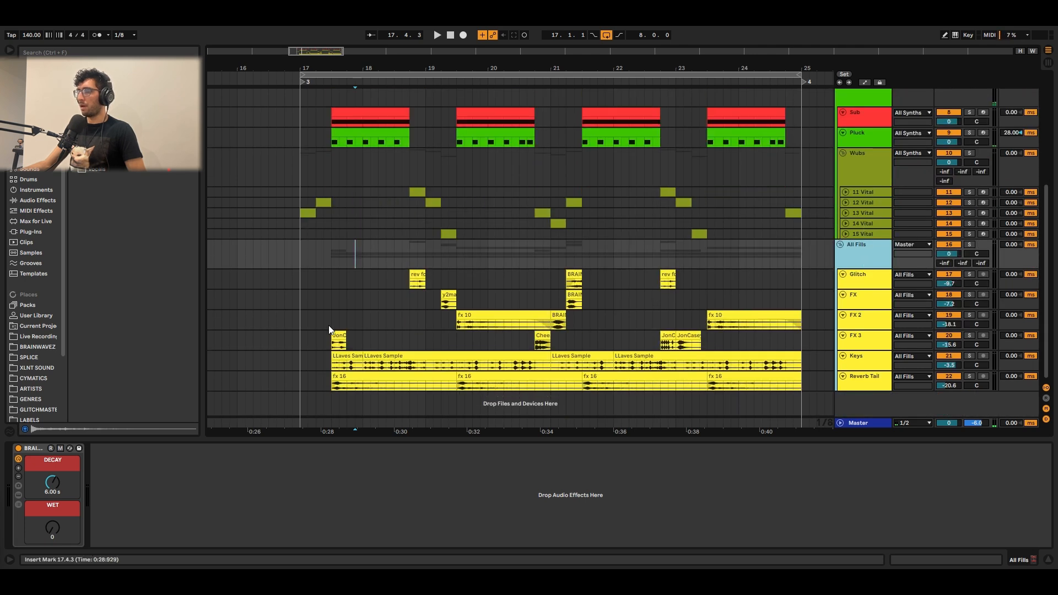
left_click(335, 347)
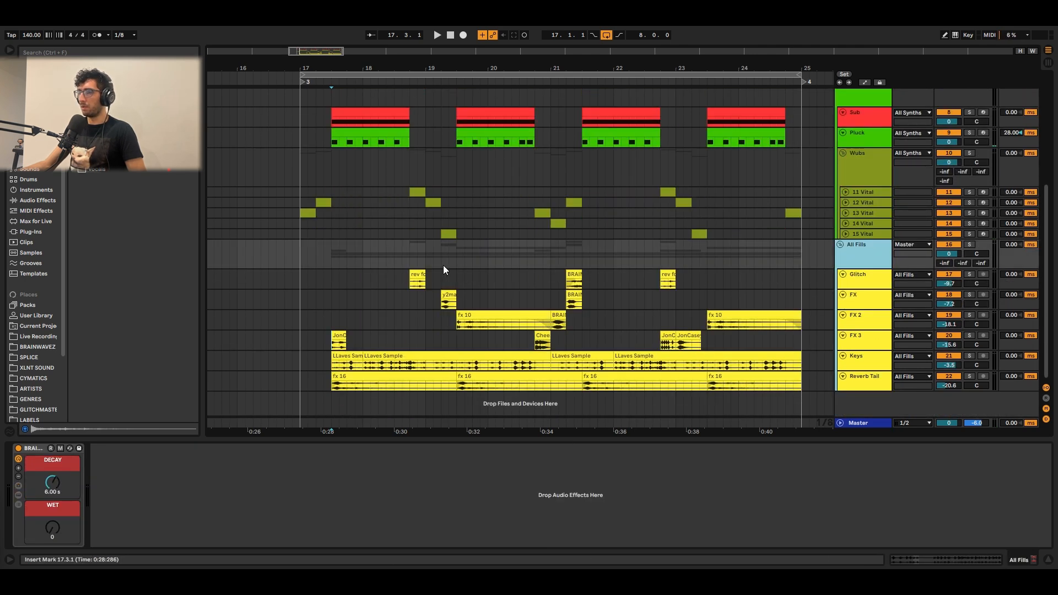
left_click(864, 344)
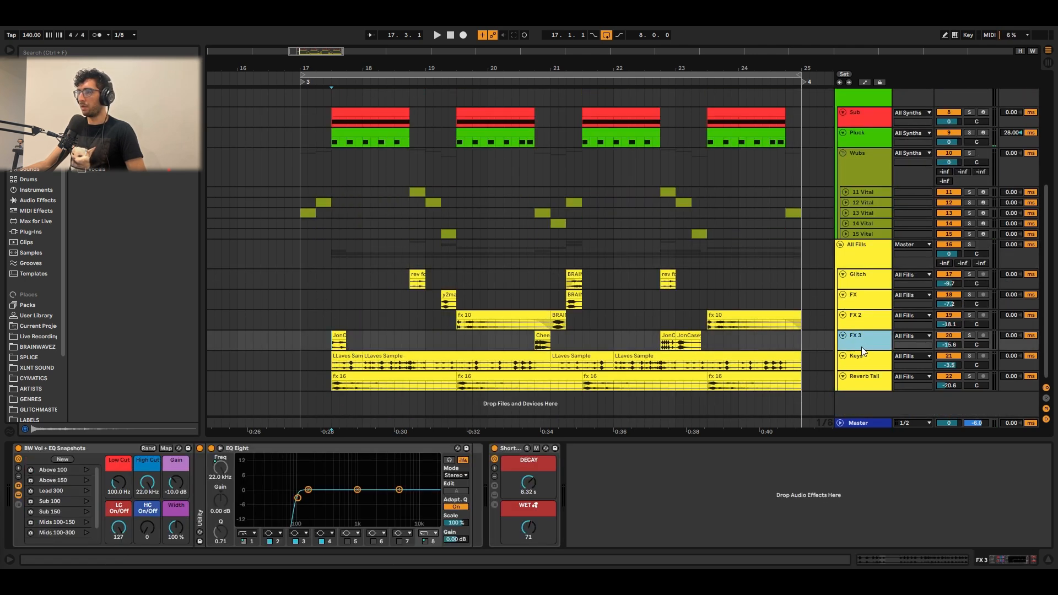
left_click(846, 255)
key("s")
left_click(354, 250)
left_click(301, 252)
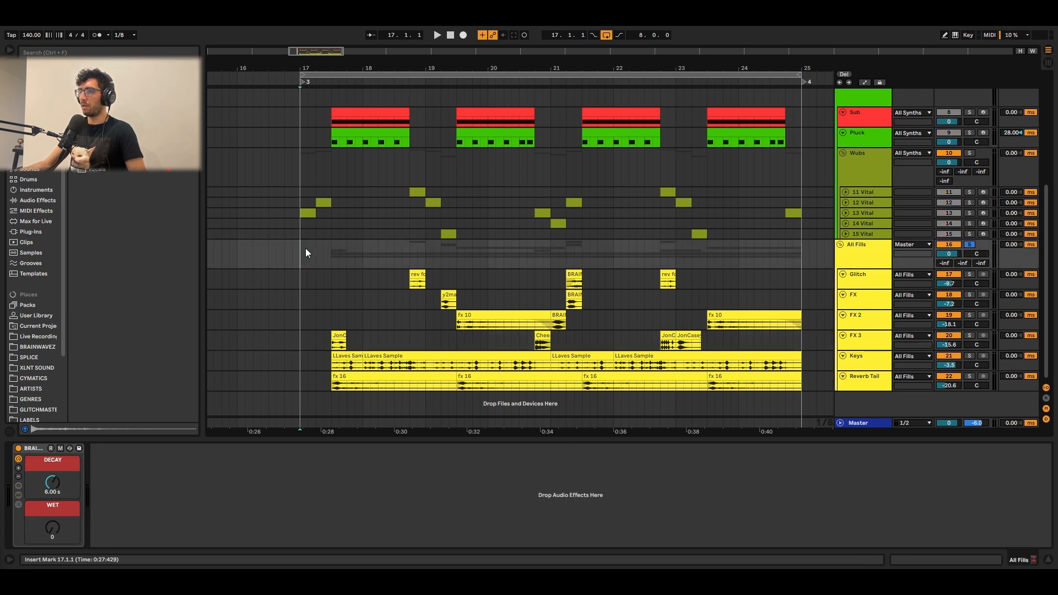
key("s")
Step: Mute the All Synths group and play the drop from bar 17 with only the drums and fills
scroll(868, 280, "up", 7)
left_click(865, 202)
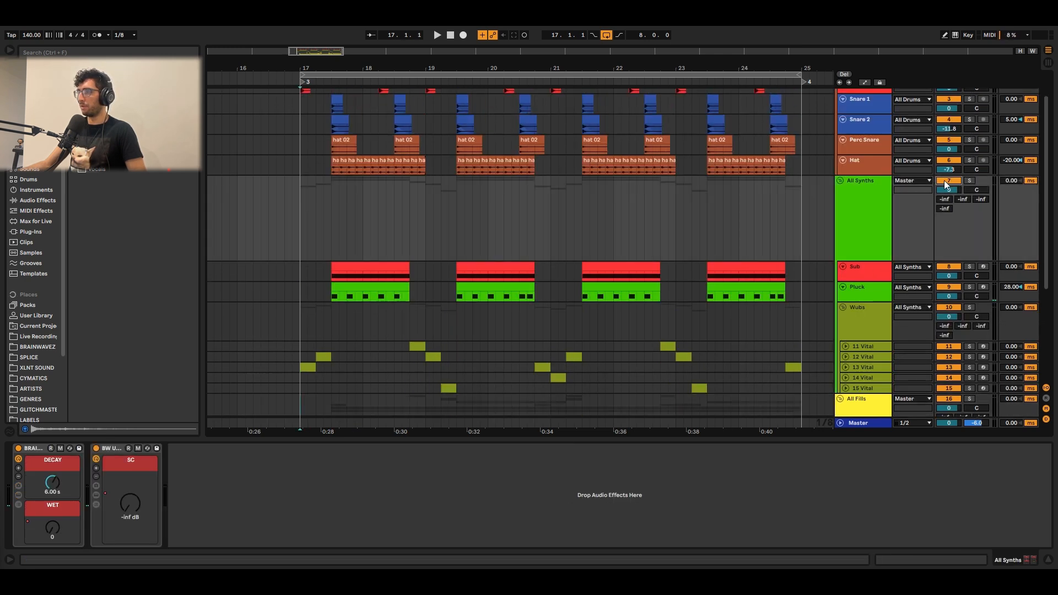
left_click(635, 204)
scroll(635, 204, "up", 2)
left_click(287, 245)
scroll(300, 234, "down", 3)
scroll(303, 231, "up", 3)
left_click(304, 227)
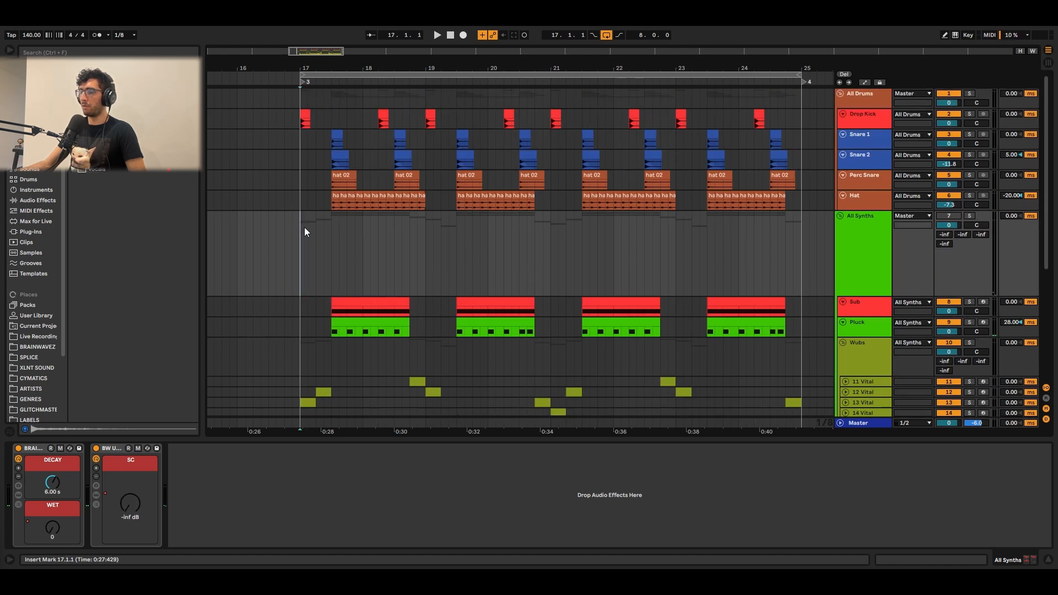
key("space")
scroll(385, 234, "down", 3)
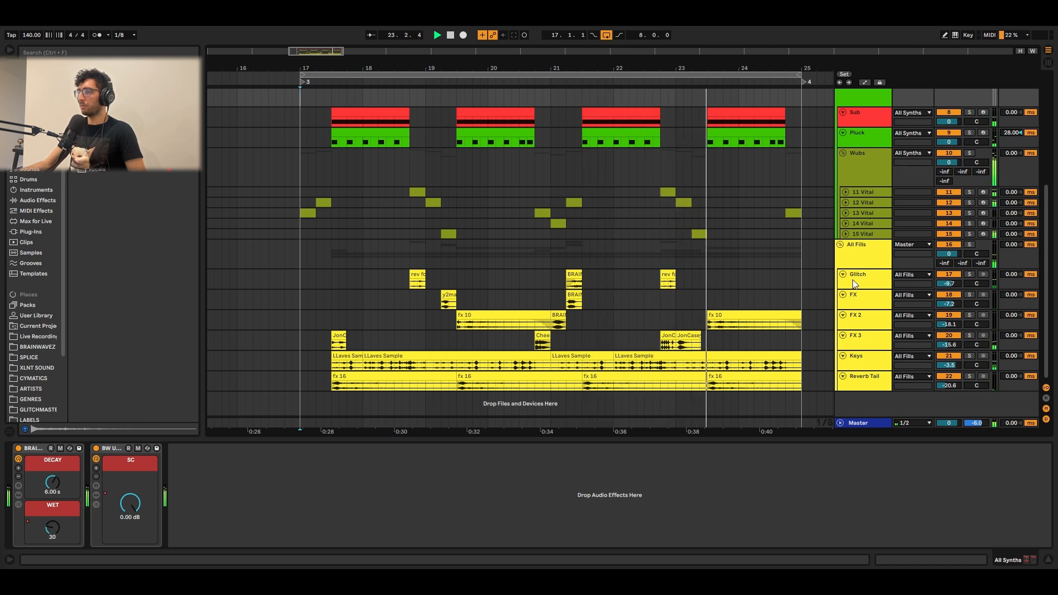
key("space")
left_click(361, 253)
left_click(327, 255)
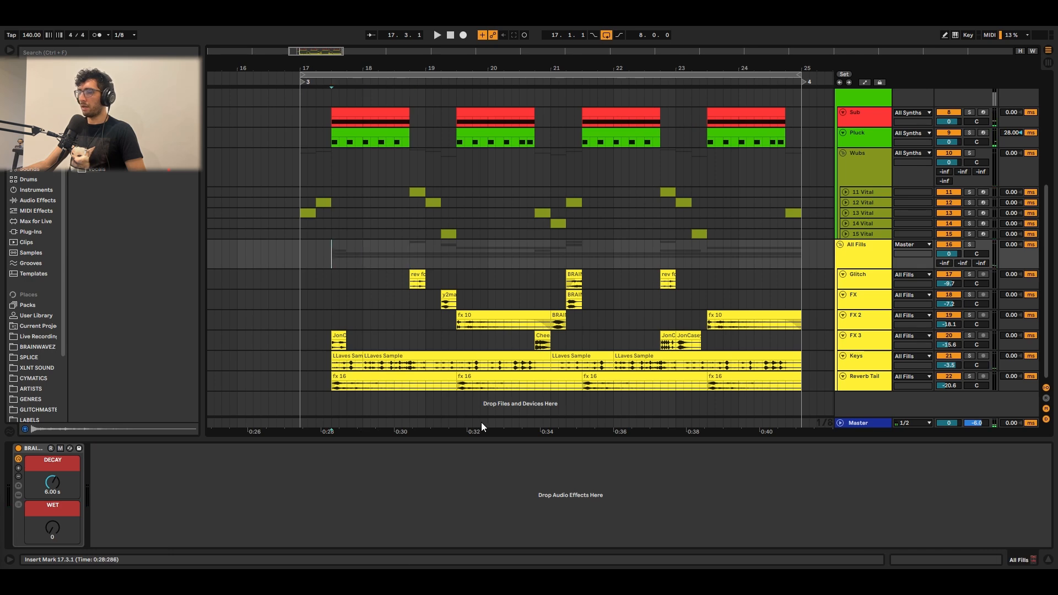
scroll(391, 272, "up", 5)
scroll(391, 272, "down", 5)
scroll(407, 278, "up", 5)
scroll(402, 364, "down", 5)
Step: Enlarge and solo the Keys track, and play its first LLaves Sample clip at 17.3.1
left_click_drag(355, 394, 331, 392)
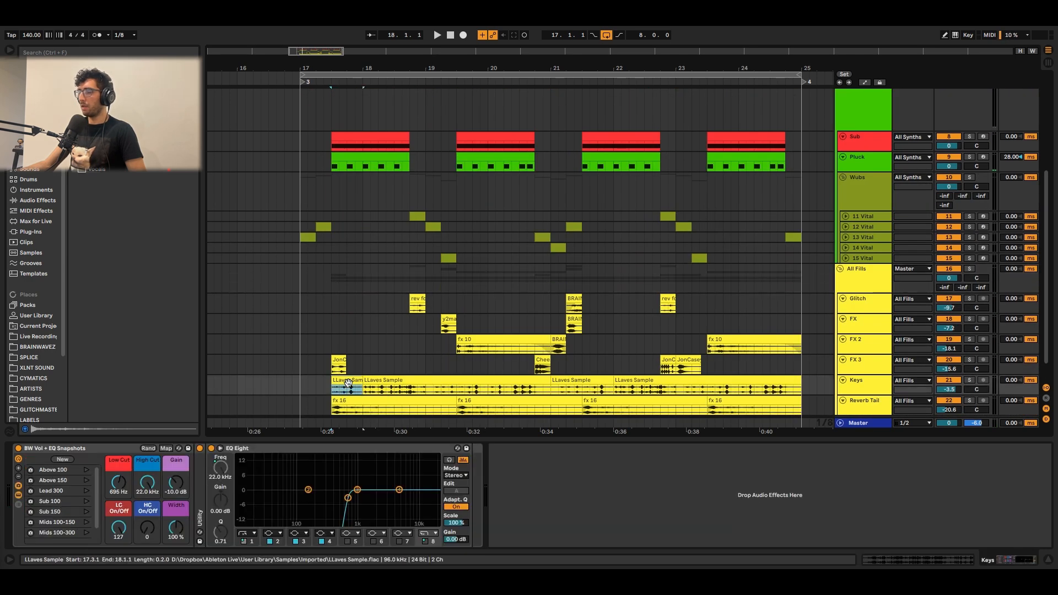
left_click_drag(865, 396, 868, 405)
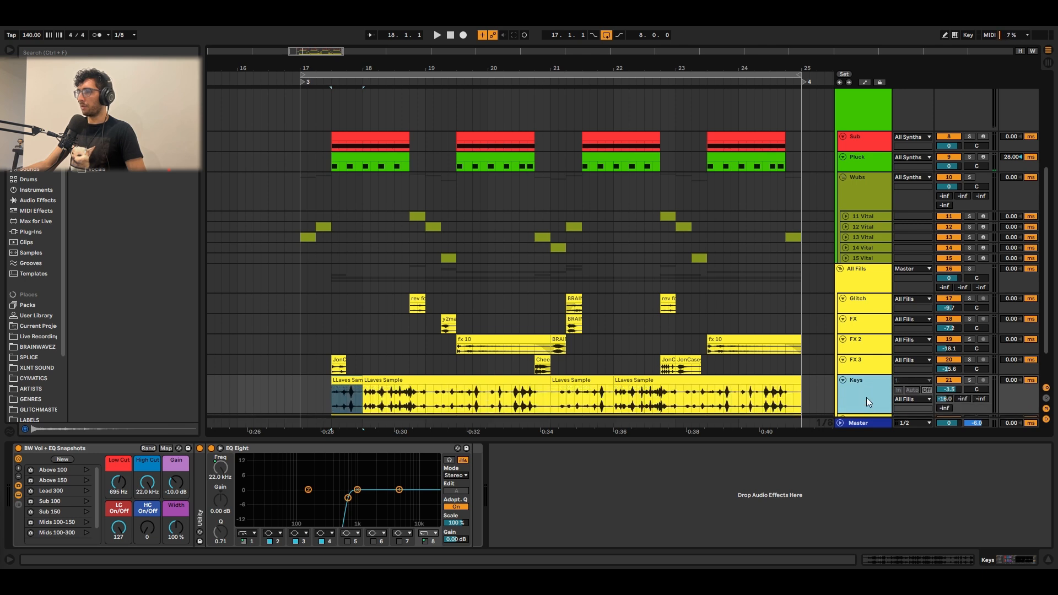
scroll(869, 380, "down", 2)
key("s")
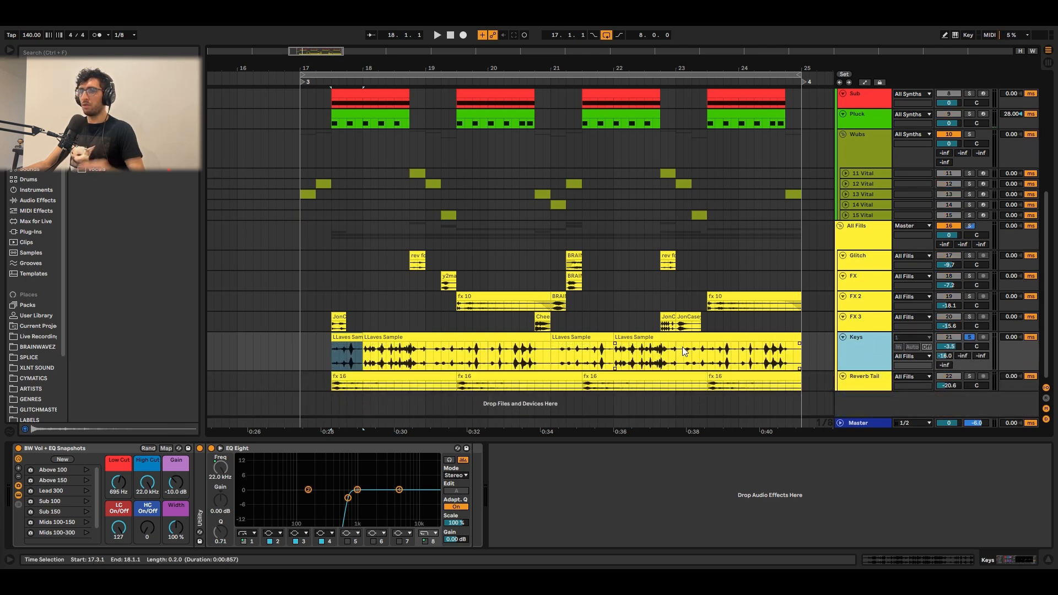
left_click(389, 361)
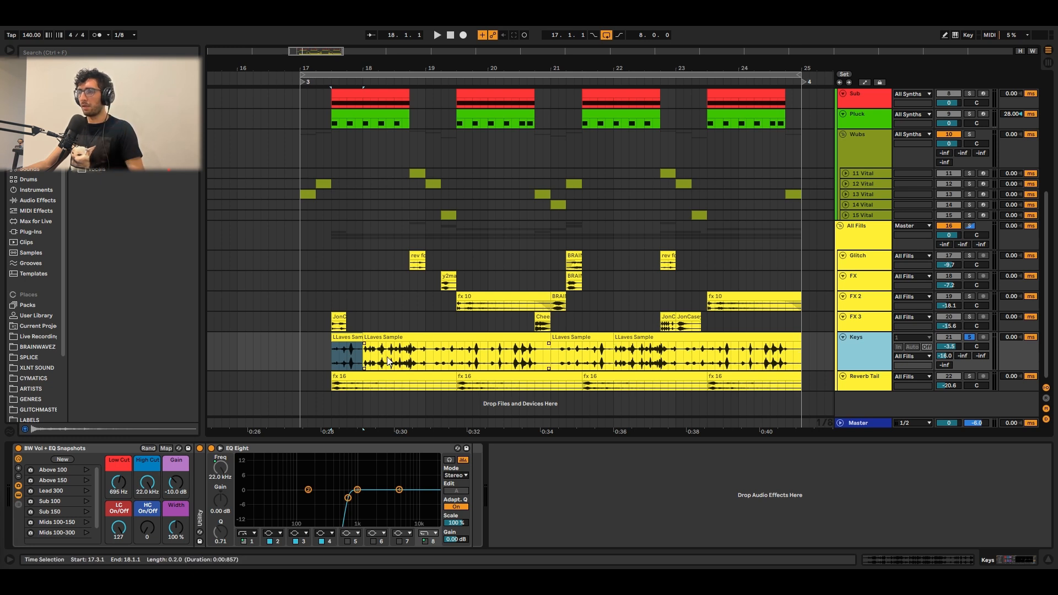
left_click(356, 337)
key("space")
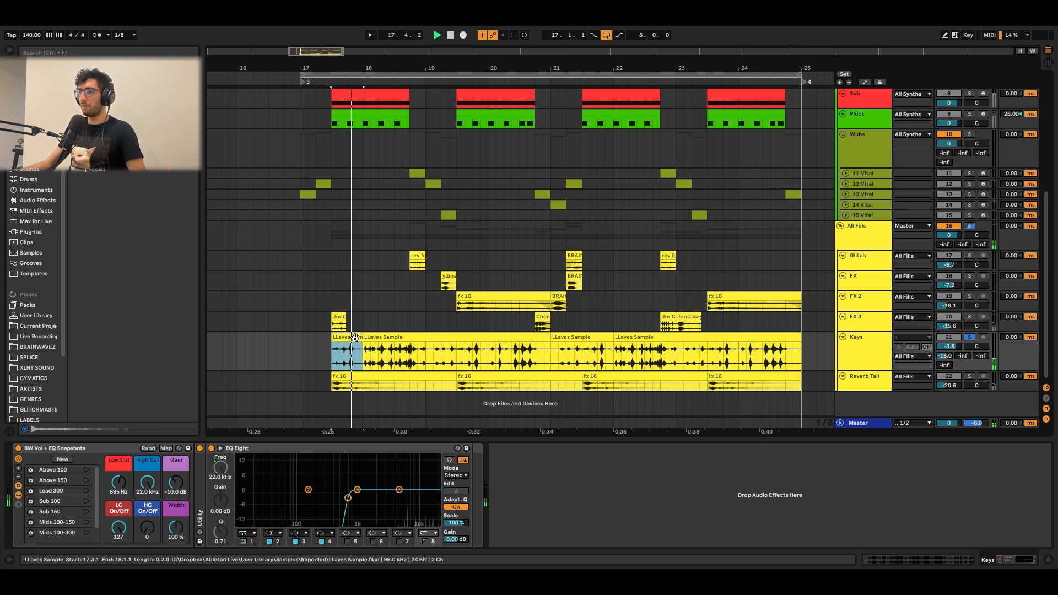
Step: Examine the warp settings of the LLaves Sample clip at bar 18, keeping Preserve at 1/8, and play the clip
double_click(379, 337)
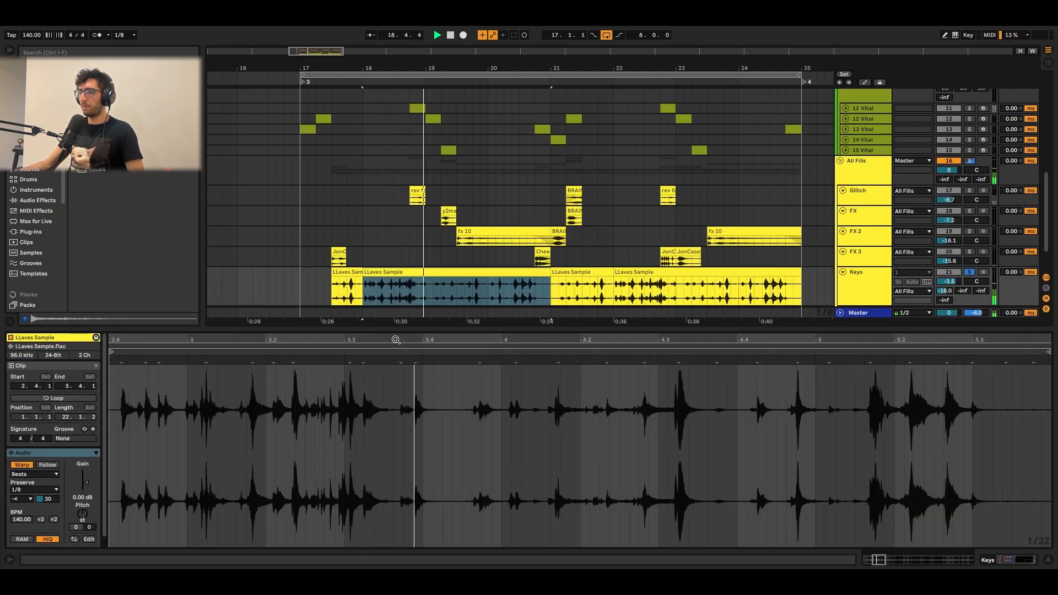
left_click(31, 490)
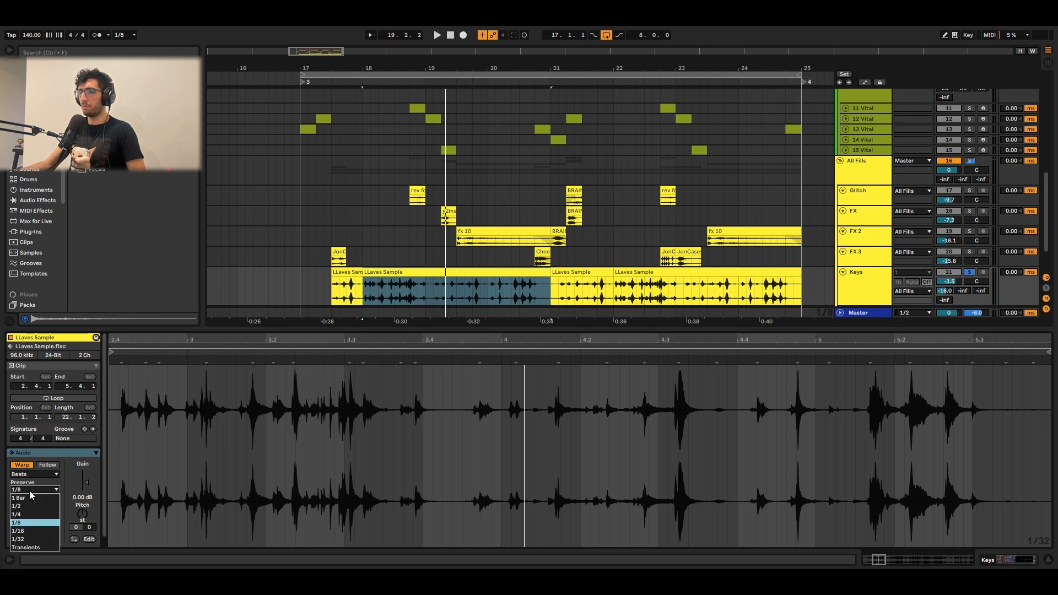
left_click(28, 524)
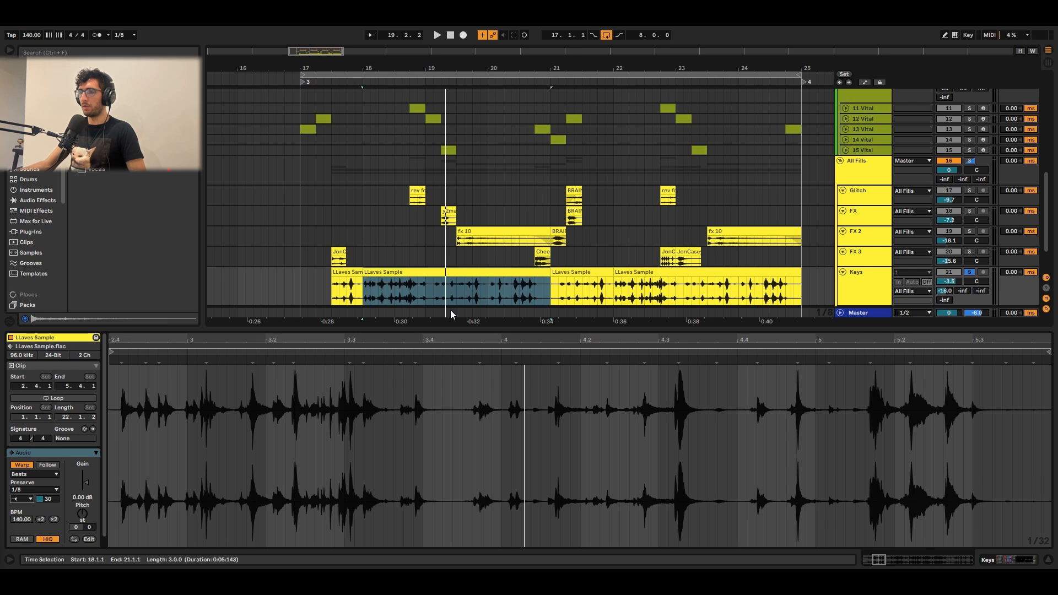
left_click(439, 270)
key("space")
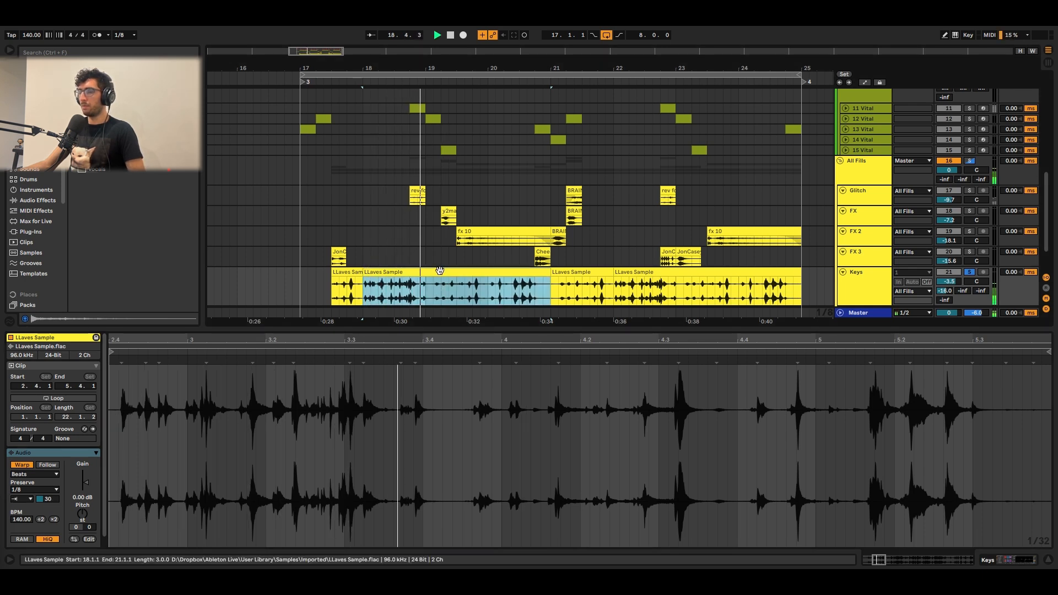
key("shift+Tab")
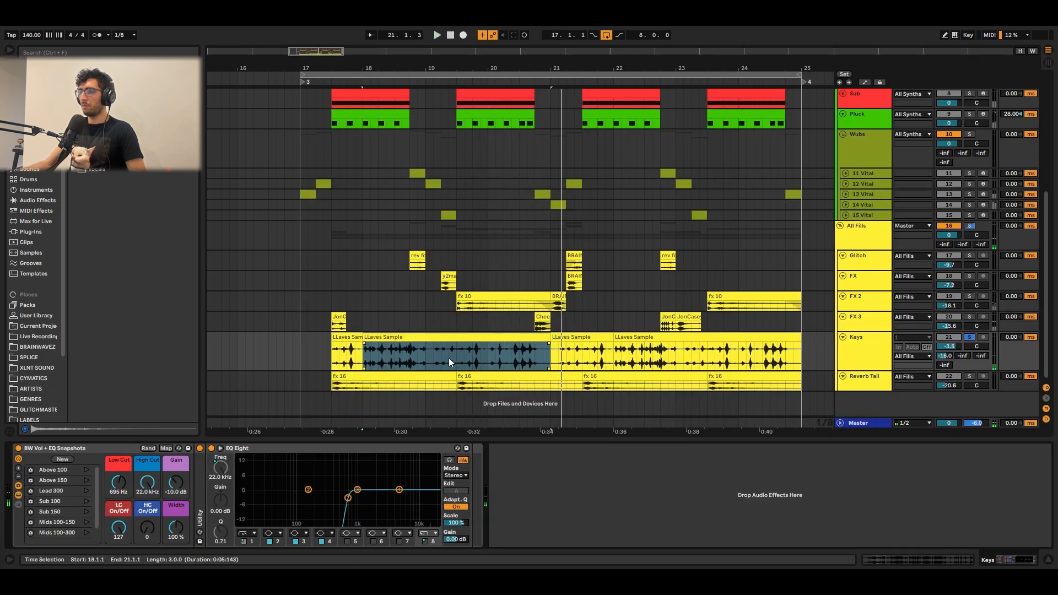
Step: Enlarge and solo the FX 3 track, and play its first clip at 17.3.1
left_click(338, 321)
key("space")
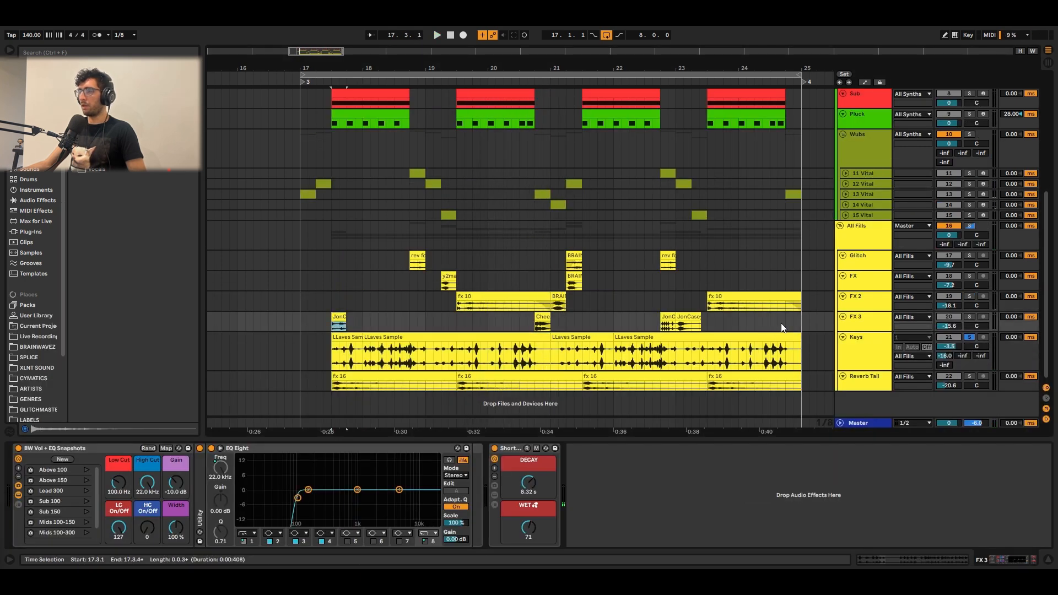
left_click_drag(852, 329, 857, 346)
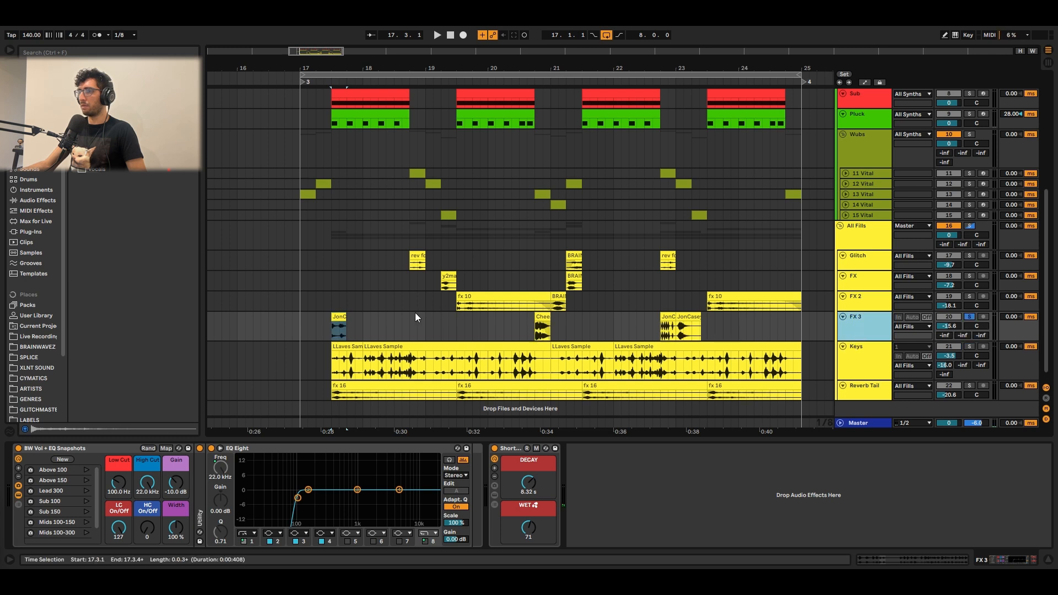
key("space")
Step: Play the FX 3 track's clips at 20.4.1 and 22.4.1
left_click(545, 318)
key("space")
key("space")
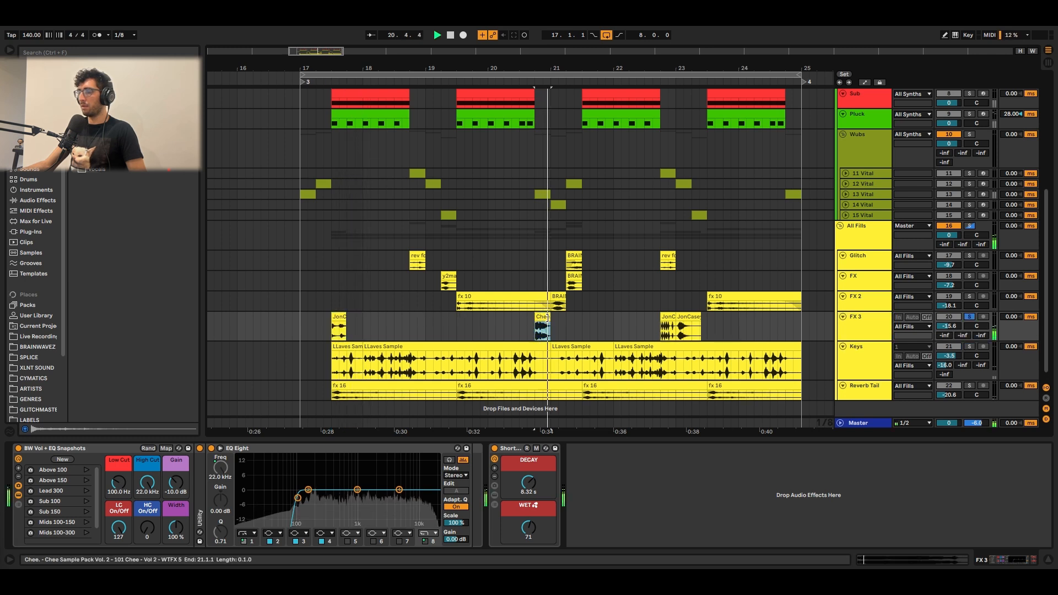
left_click(665, 319)
key("space")
key("space")
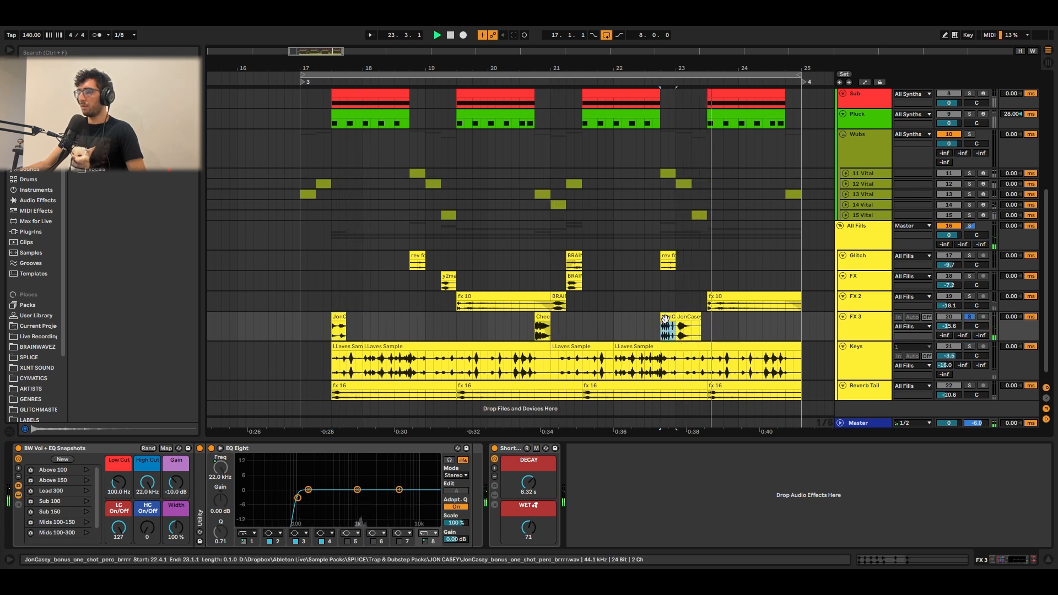
Step: Solo the Glitch track and play its rev foley clip at 18.4.1
left_click(417, 266)
key("space")
key("space")
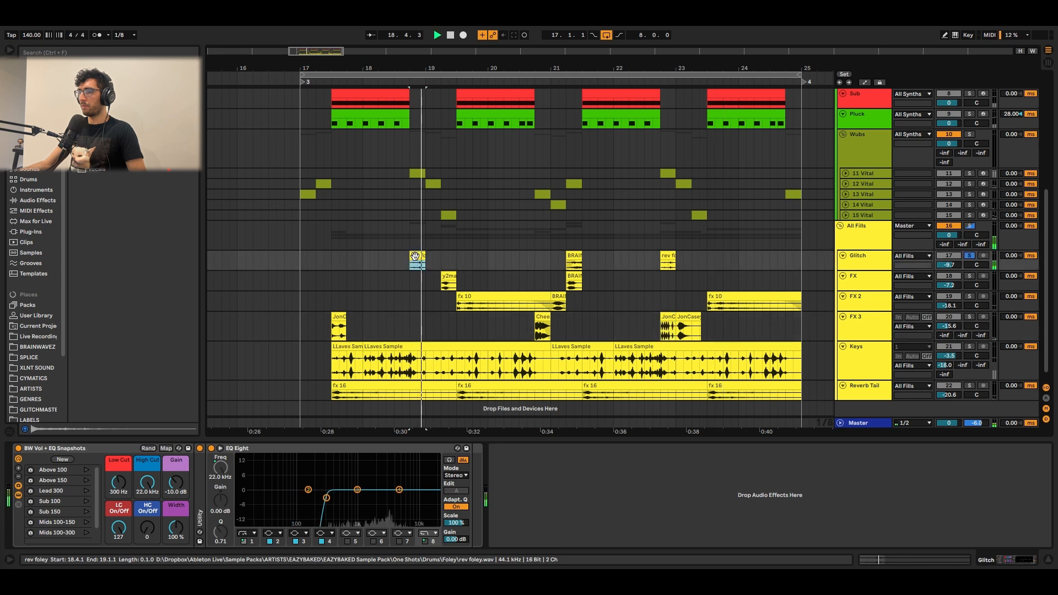
key("space")
Step: Play the FX track's first clip at 19.2.1 with that track soloed
left_click(444, 276)
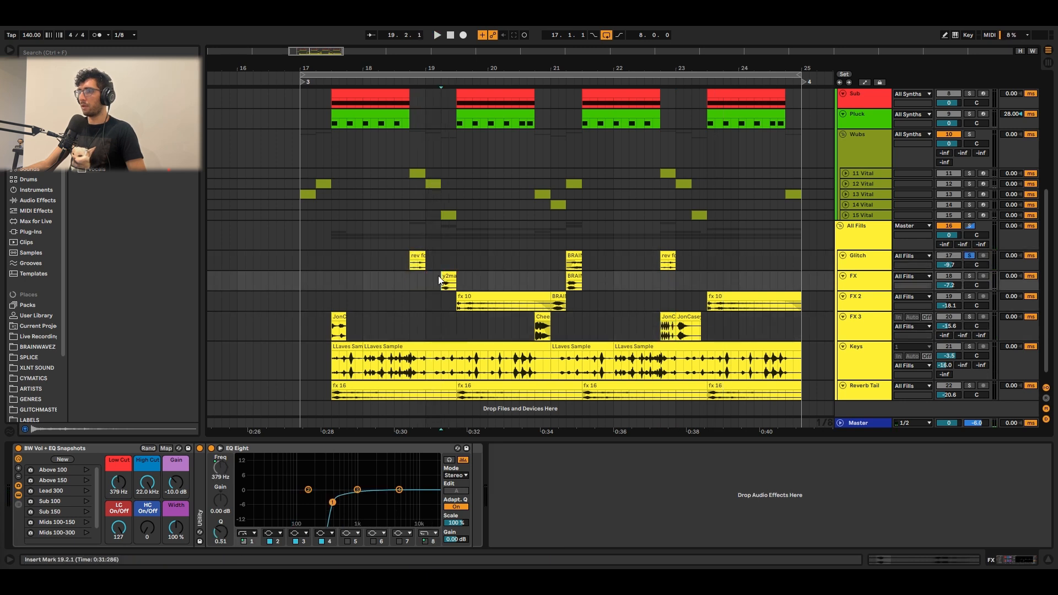
scroll(439, 277, "up", 1)
scroll(449, 302, "down", 1)
left_click(446, 285)
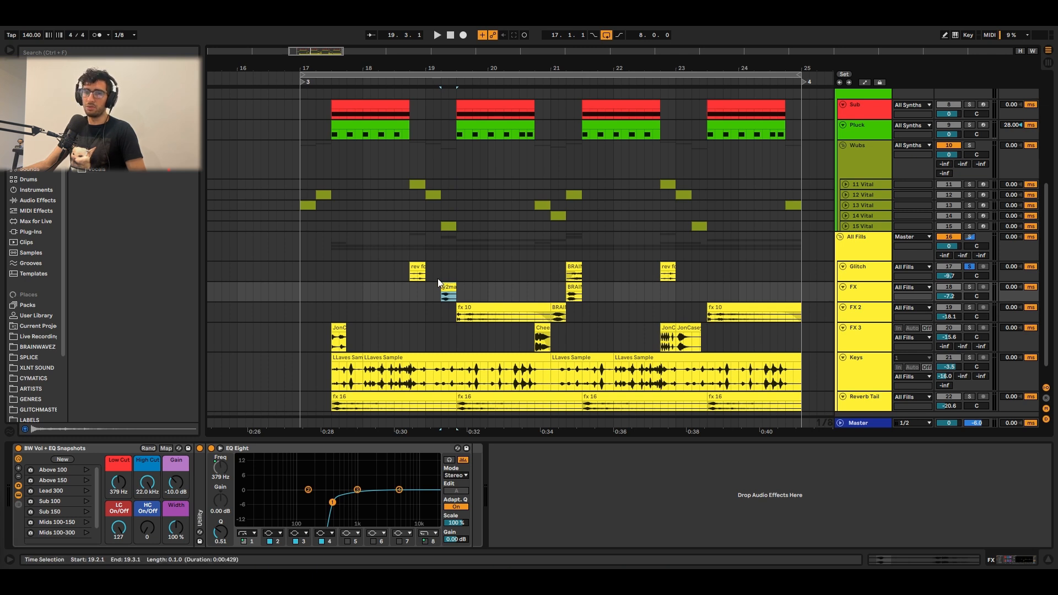
key("space")
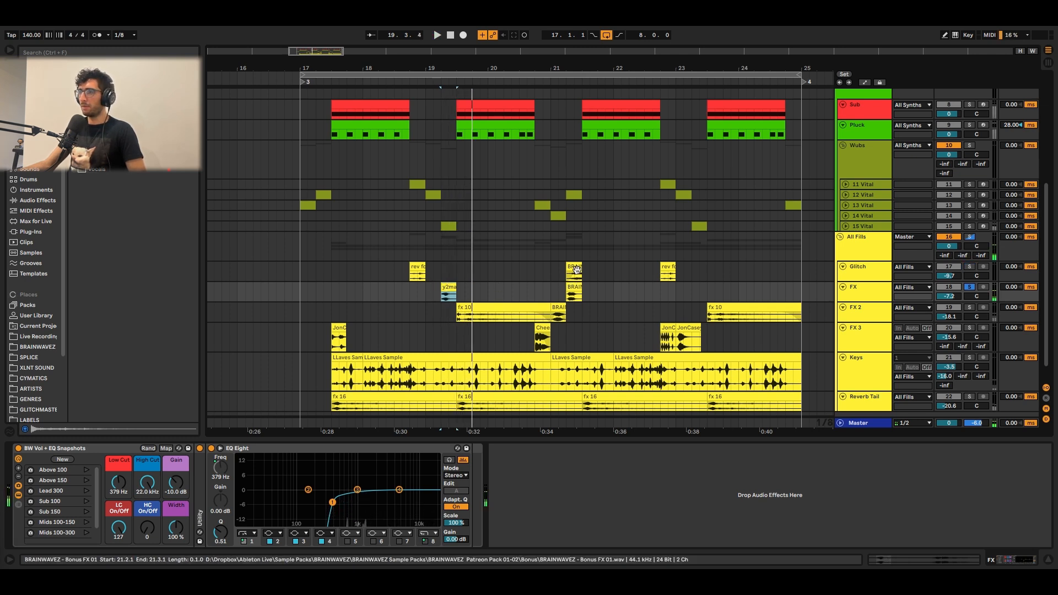
Step: Audition the remaining Glitch clips at 21.2.1 and 22.4.1 and the FX clip at 21.2.1
left_click(574, 269)
left_click(667, 267)
left_click(573, 288)
key("s")
key("space")
scroll(565, 283, "down", 1)
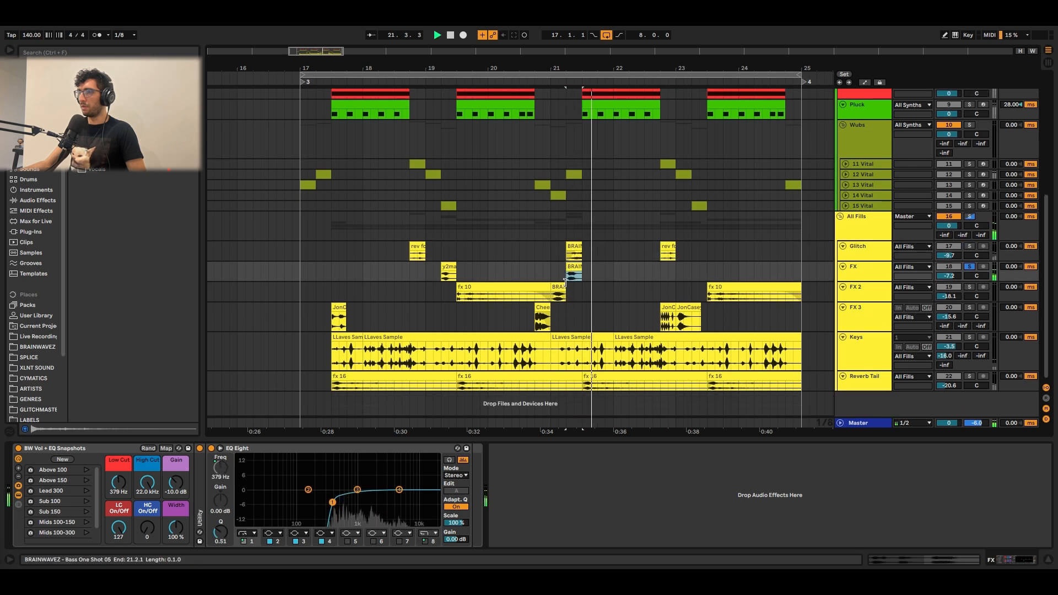
Step: Enlarge and solo the Reverb Tail track, and play its fx 16 clips at 17.3.1, 19.3.1 and 21.3.1
left_click(350, 383)
key("s")
key("space")
key("space")
left_click_drag(854, 391, 854, 410)
scroll(658, 367, "down", 1)
key("space")
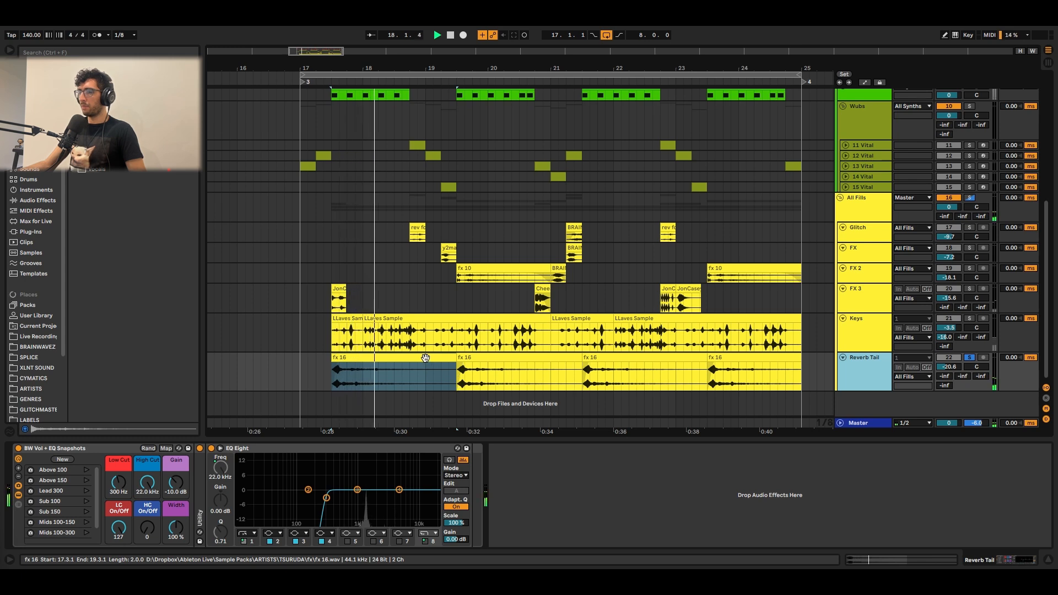
left_click(488, 359)
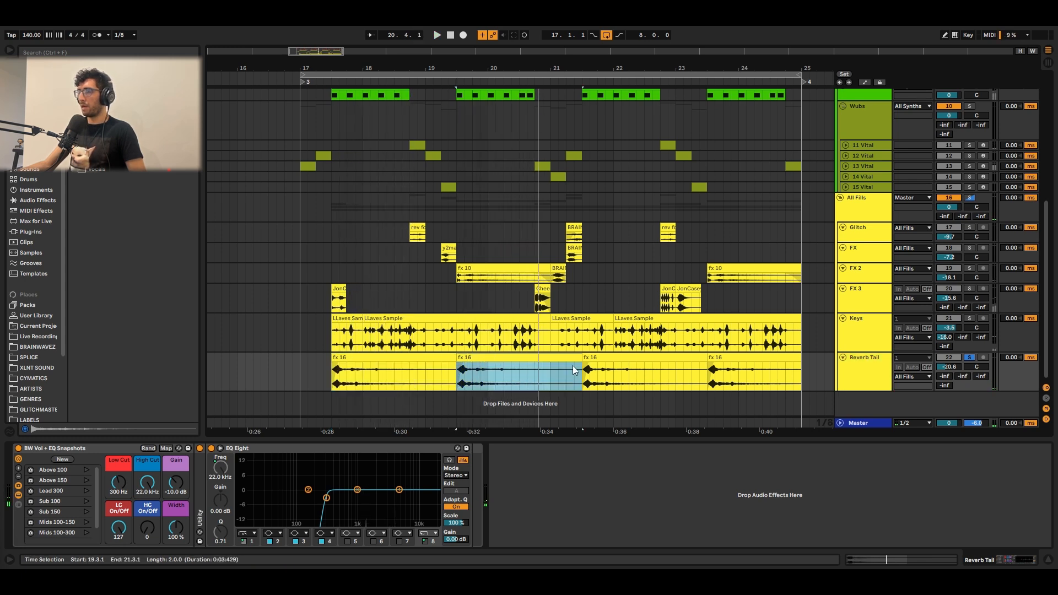
left_click(595, 357)
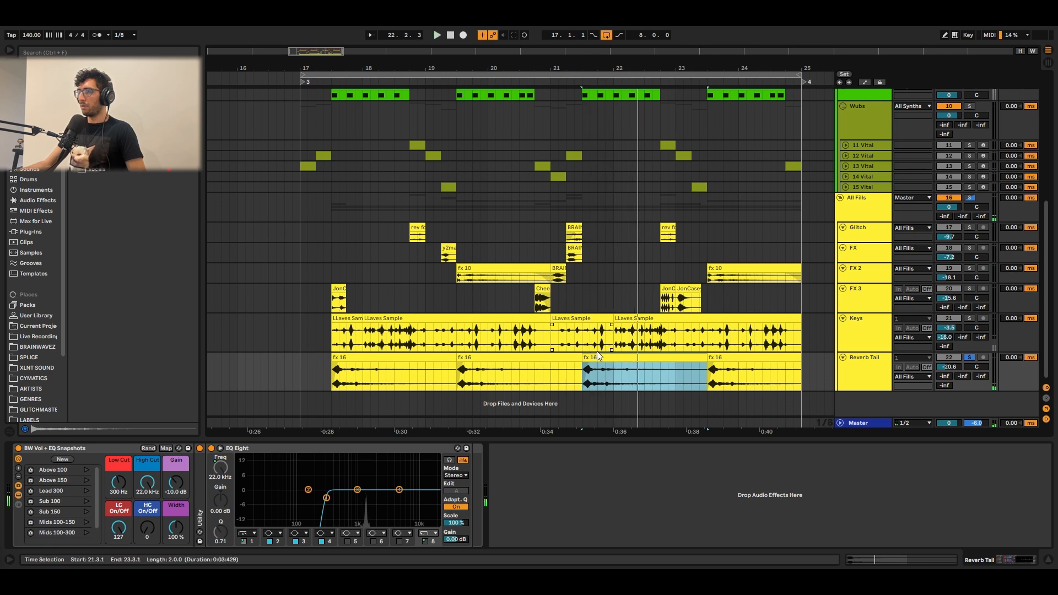
Step: Turn off the track solo and optimize the heights of all arrangement tracks
left_click(861, 326)
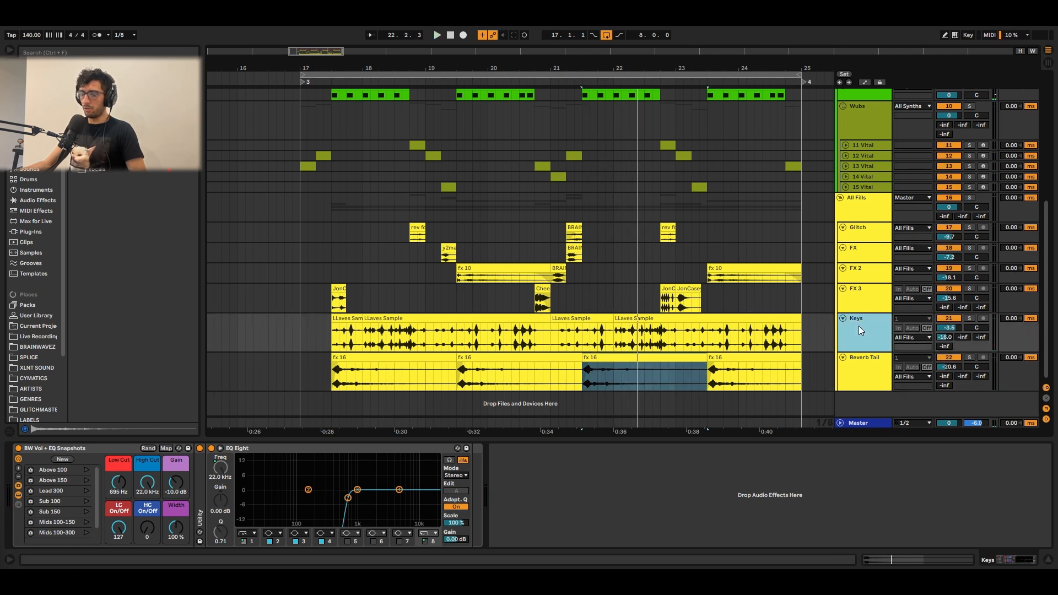
key("h")
scroll(712, 305, "down", 1)
scroll(726, 310, "up", 4)
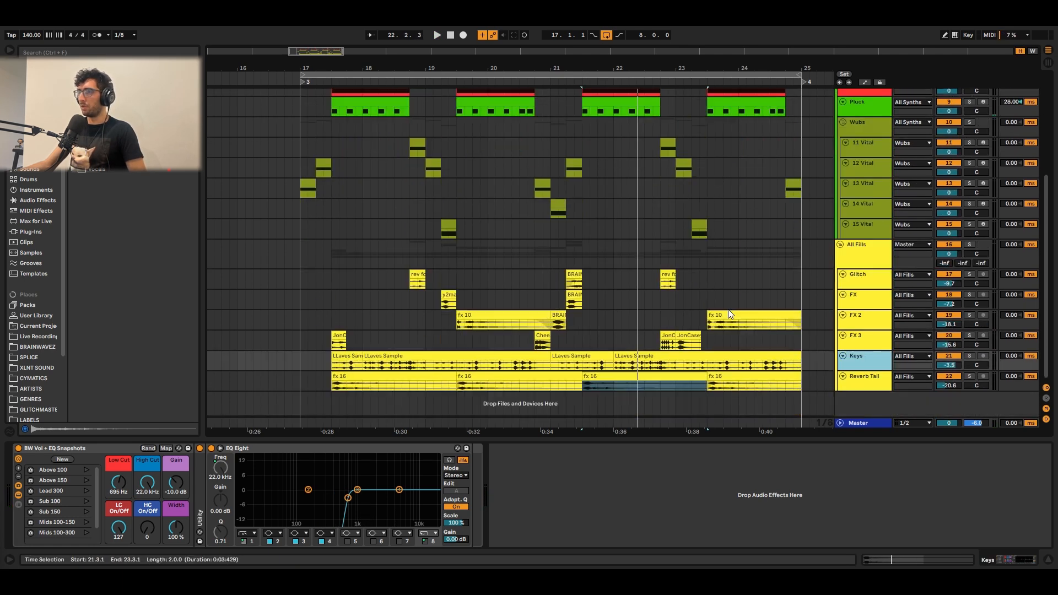
Step: Place the insert marker on the All Synths group at 19.1.3 to show its effect chain
scroll(512, 222, "up", 1)
scroll(477, 217, "down", 4)
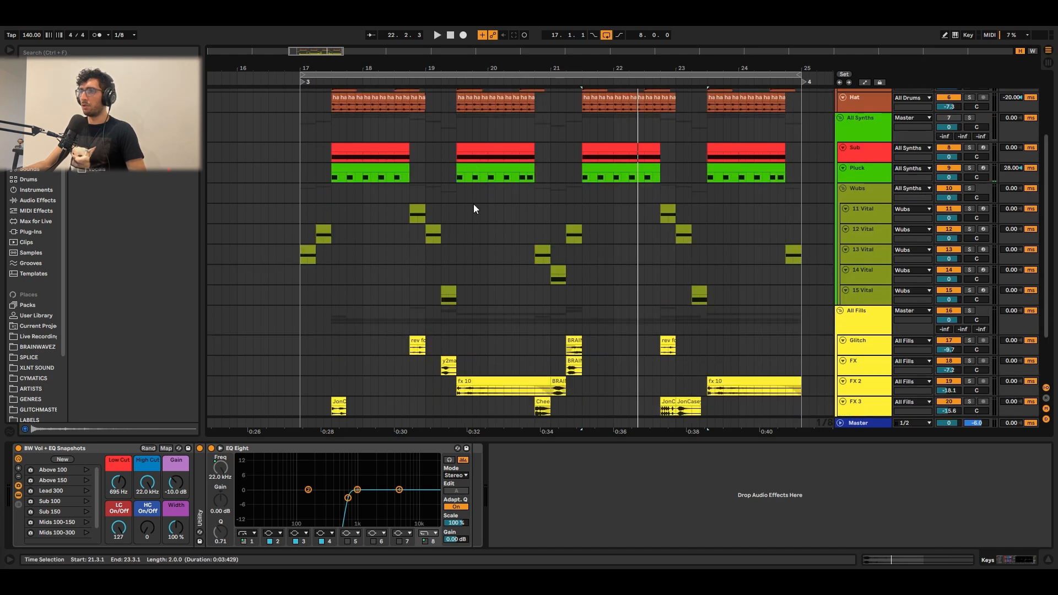
left_click(330, 260)
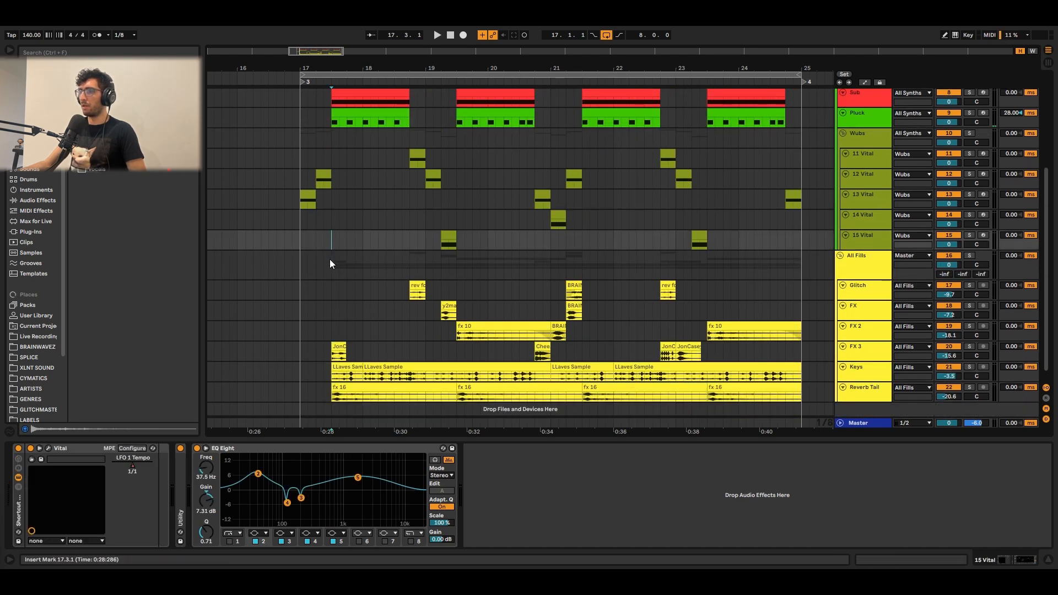
scroll(628, 297, "up", 6)
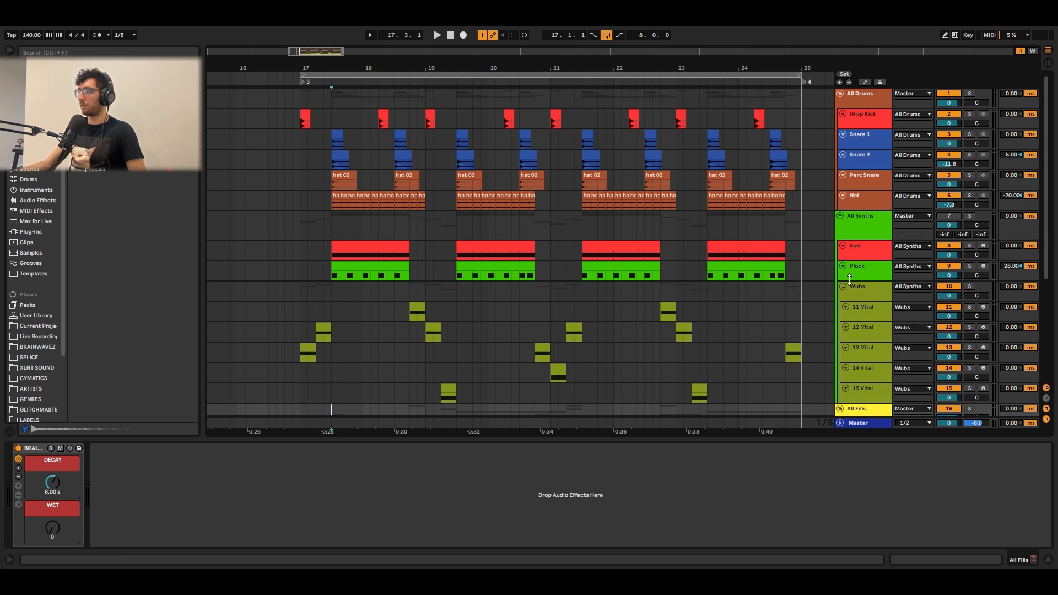
left_click(431, 225)
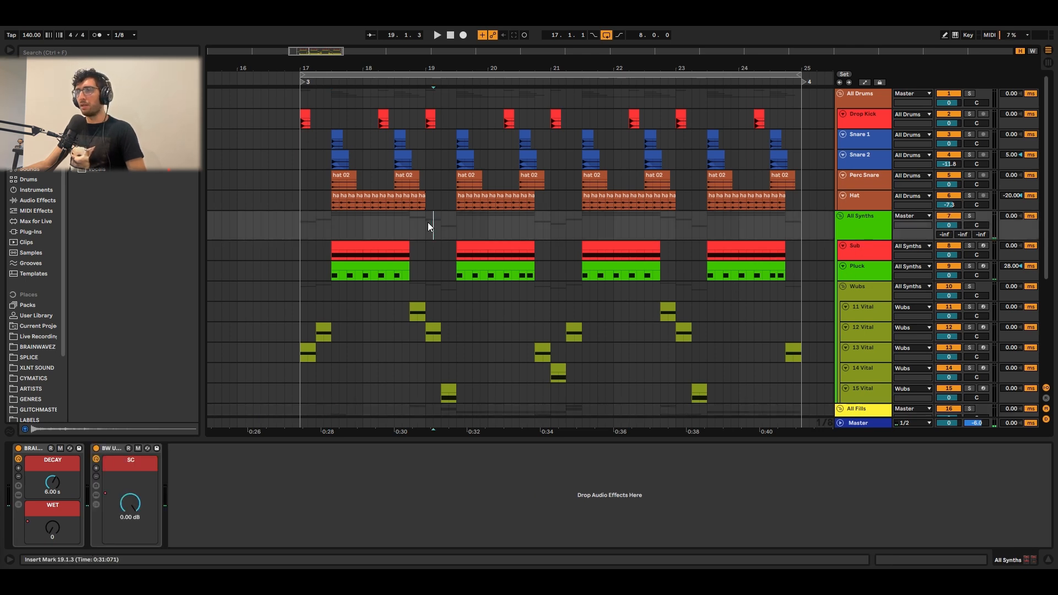